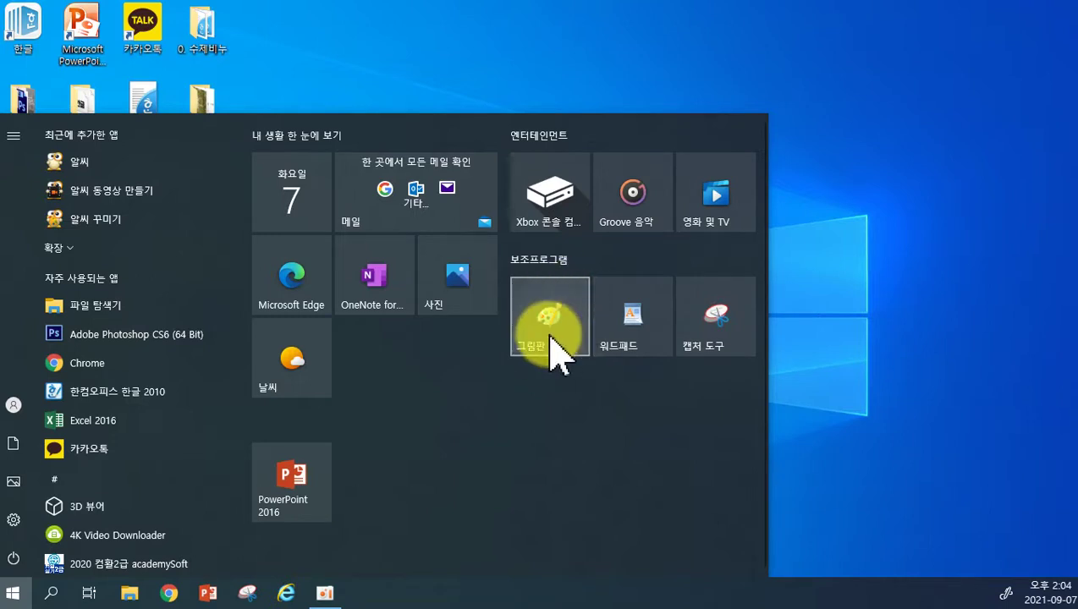
Locate Paint (그림판) in the Windows 보조프로그램 folder of the installed apps list.
scroll(156, 405, down, 10)
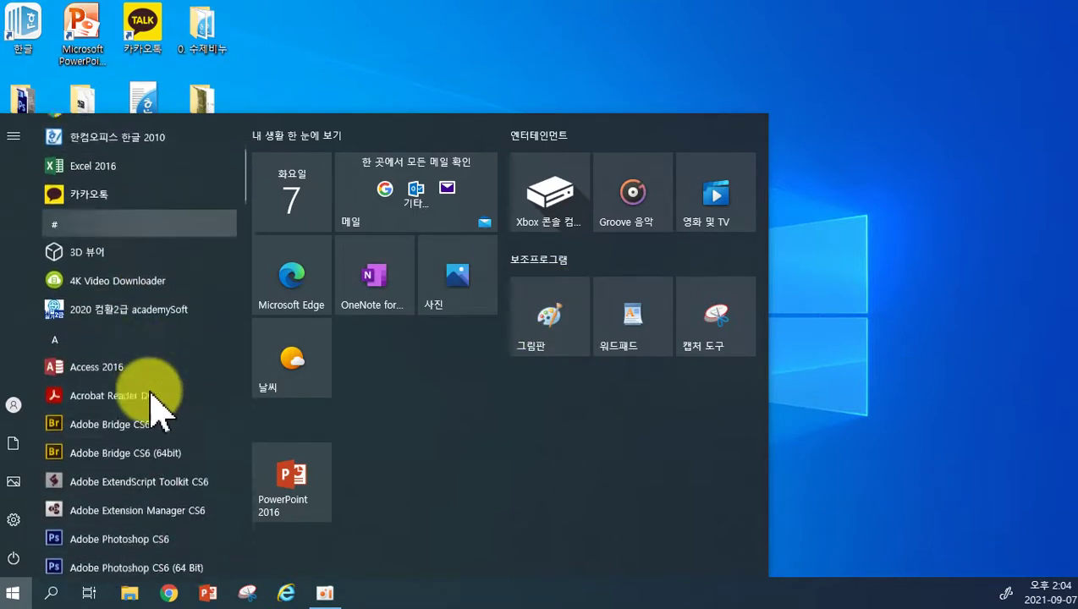
scroll(157, 423, down, 15)
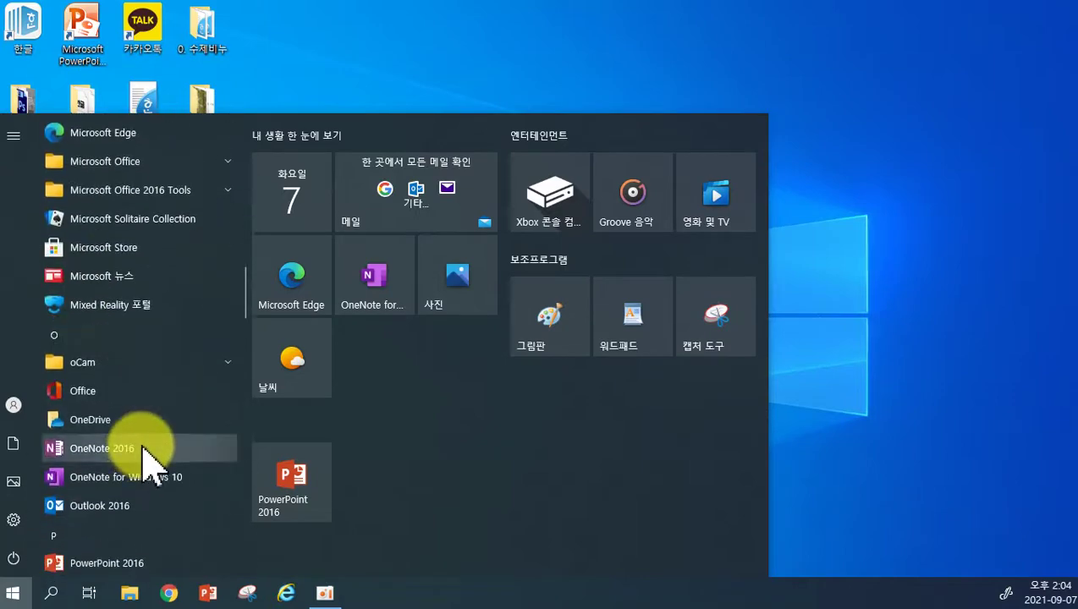
scroll(148, 476, down, 5)
scroll(136, 338, up, 2)
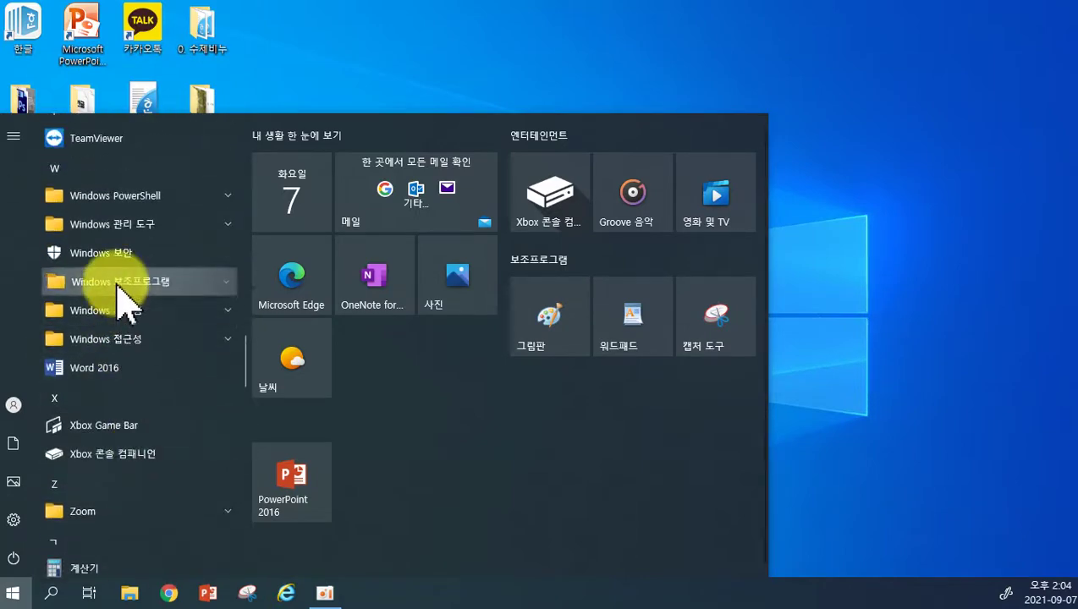
click(127, 281)
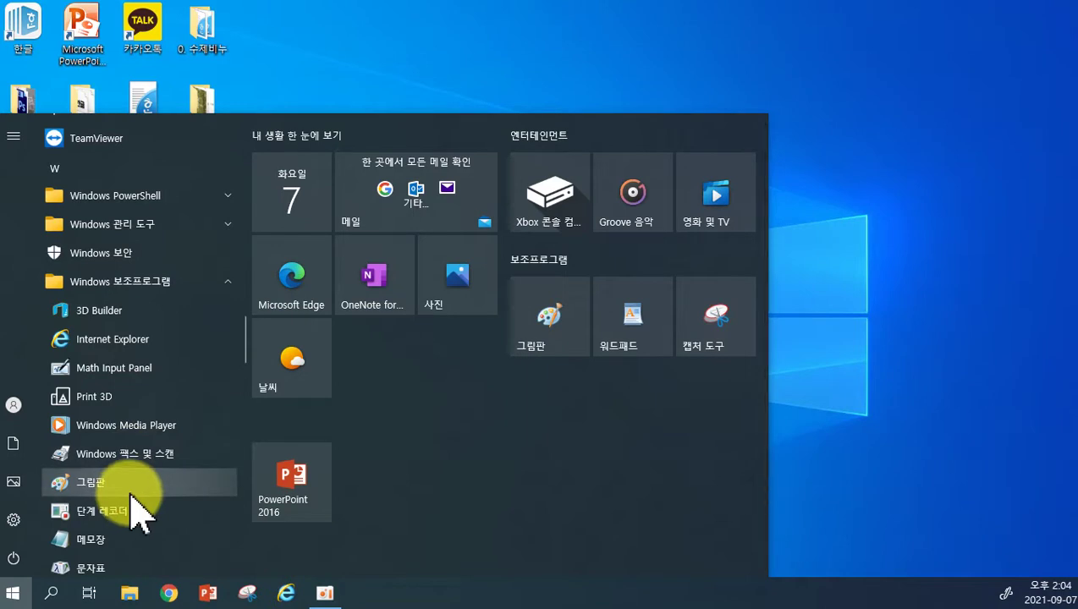
click(847, 374)
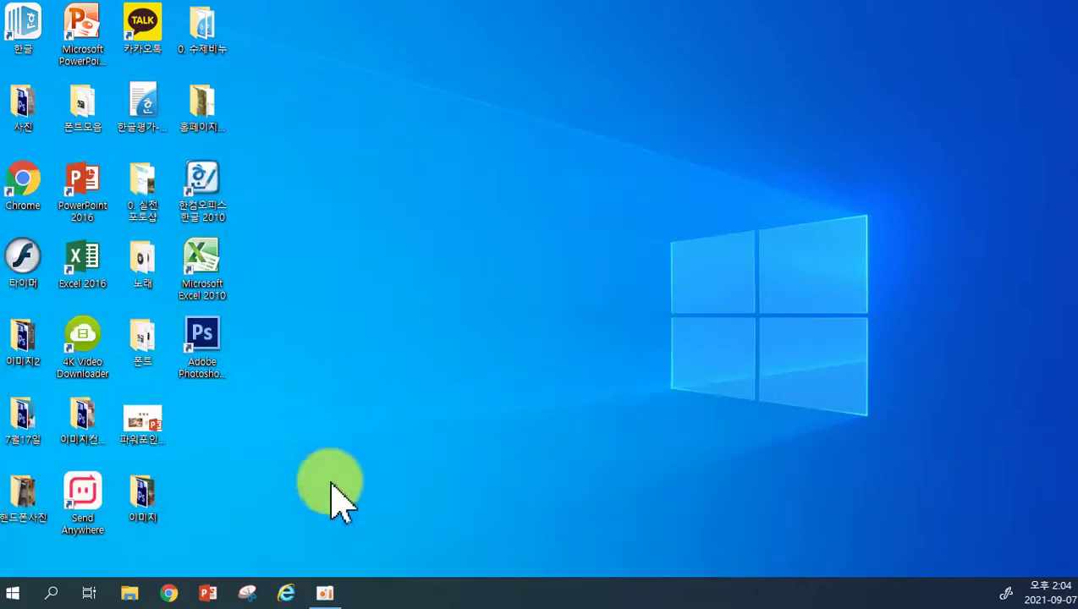
Search Windows for 그림 and open the Paint (그림판) app.
click(62, 593)
text(r)
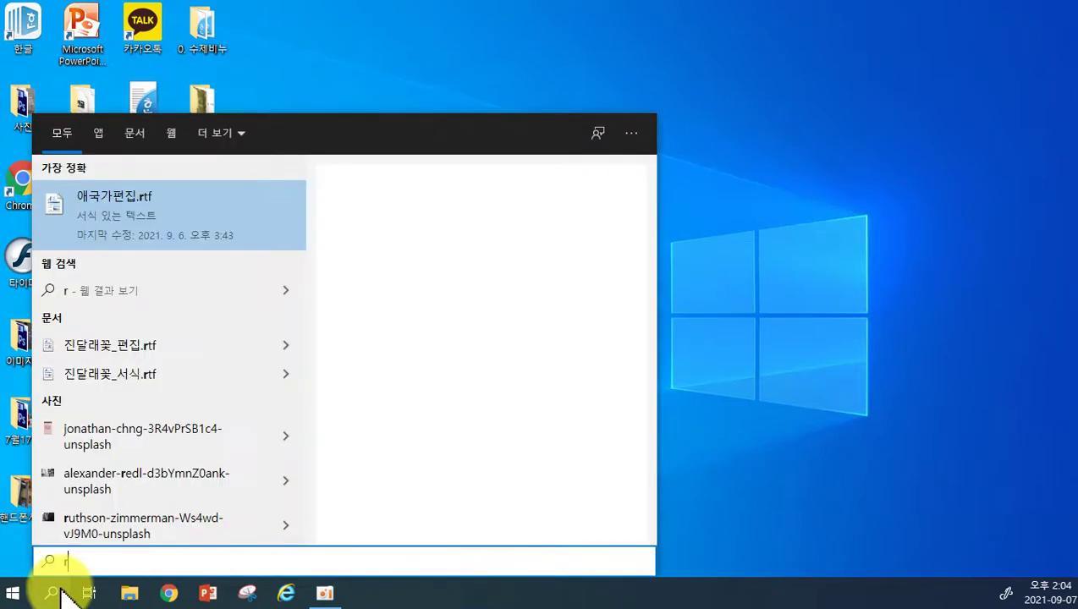
key(BackSpace)
text(그림)
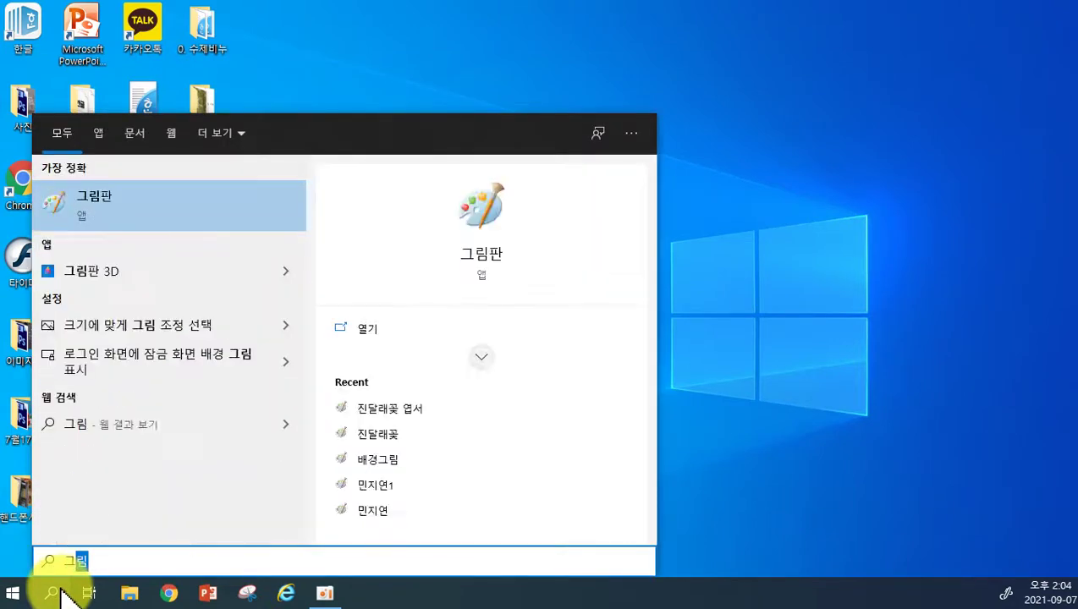
click(174, 218)
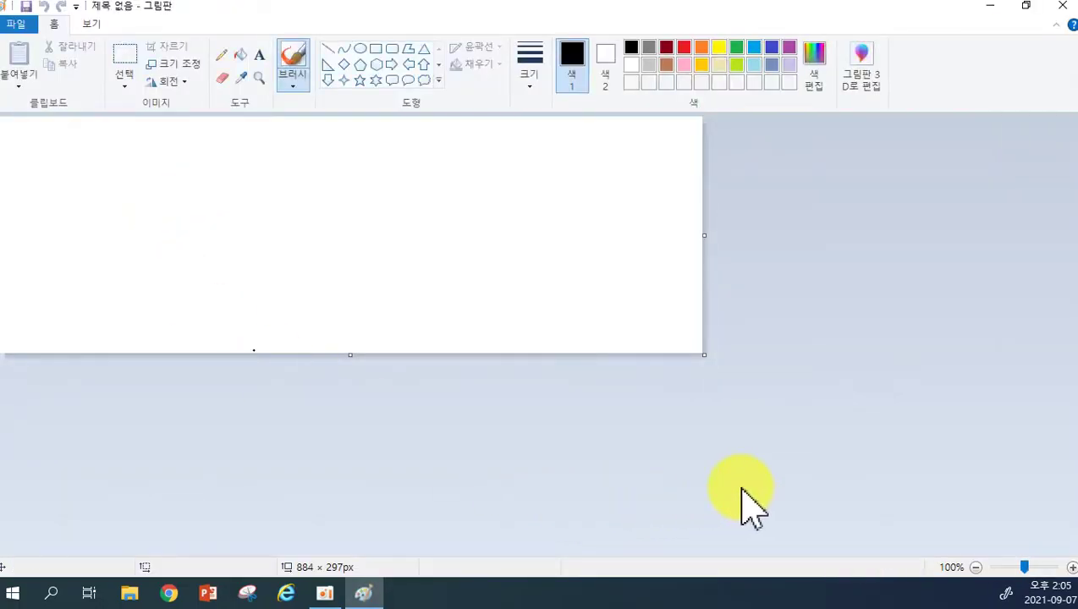
Set the canvas size in the image properties to 800 pixels wide and 600 pixels high.
click(25, 25)
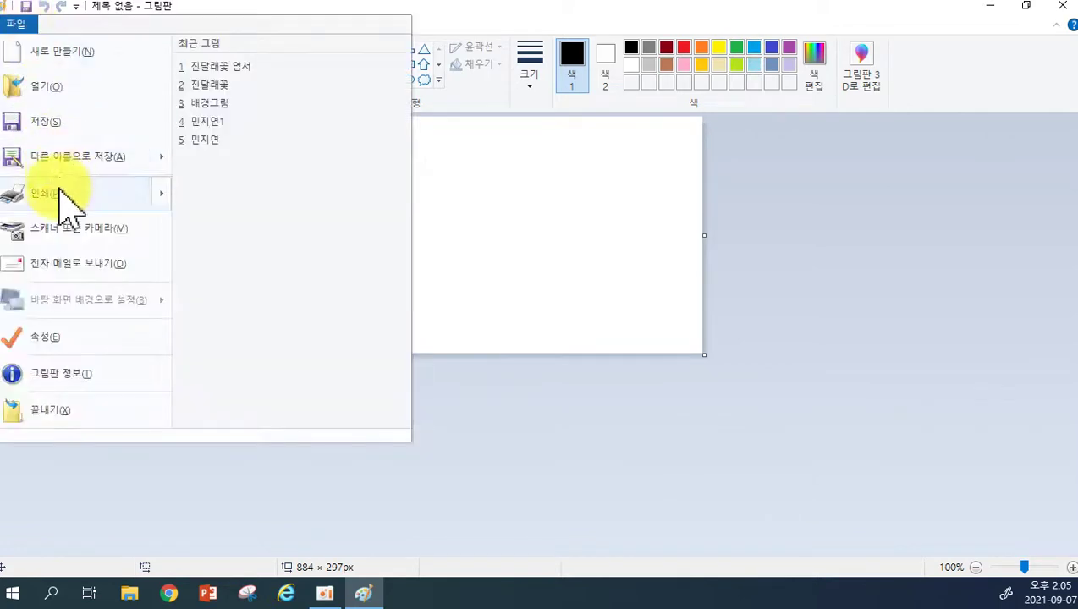
click(42, 336)
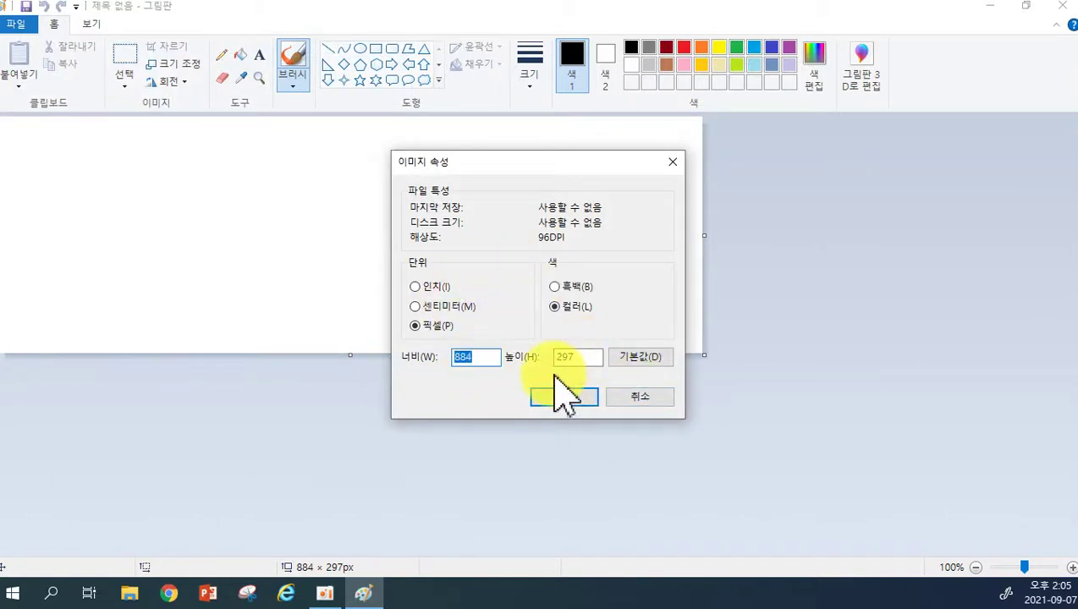
text(85)
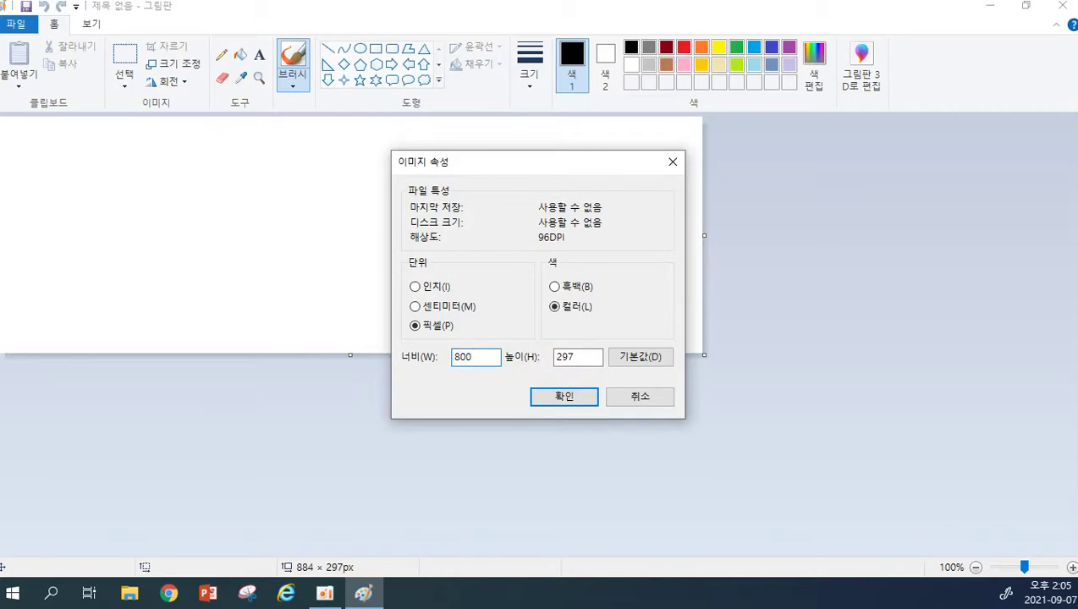
key(Tab)
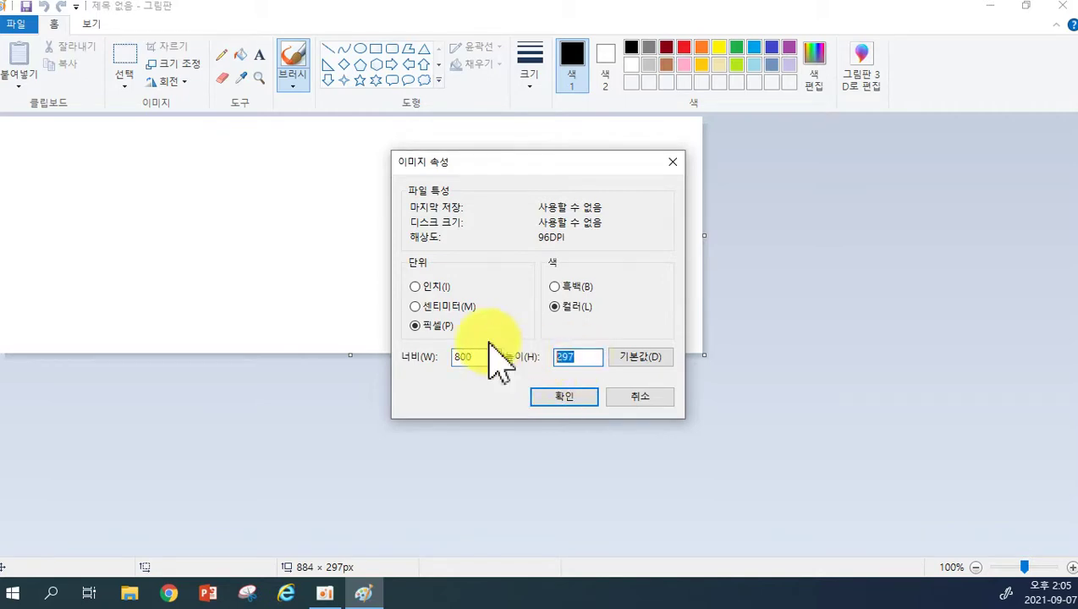
text(600)
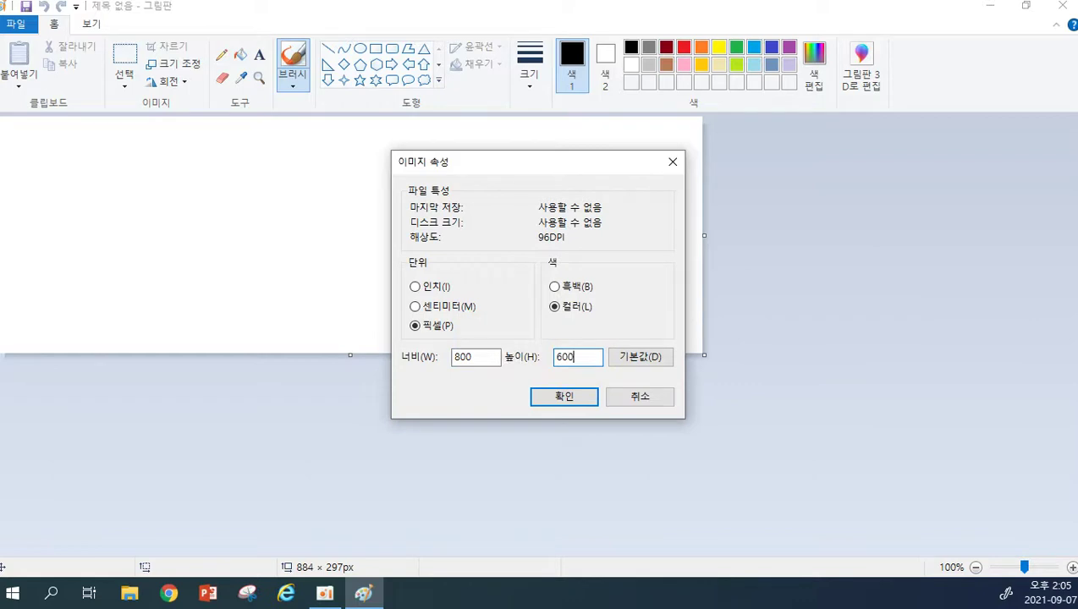
click(571, 400)
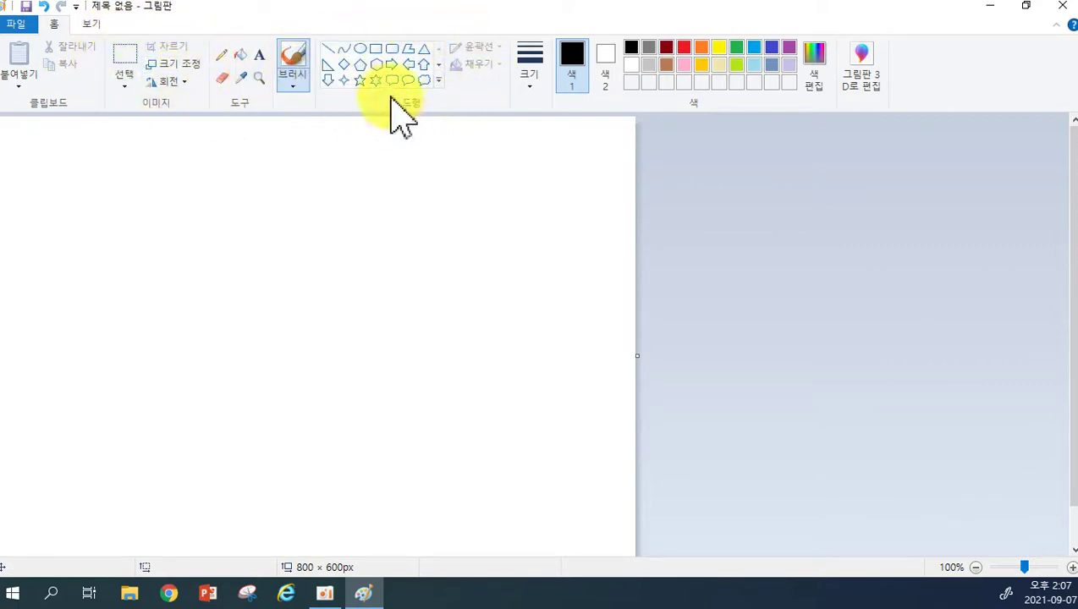
Draw a black rectangle of about 277 × 184 px with the second-thinnest line for the monitor's body.
click(377, 54)
click(529, 75)
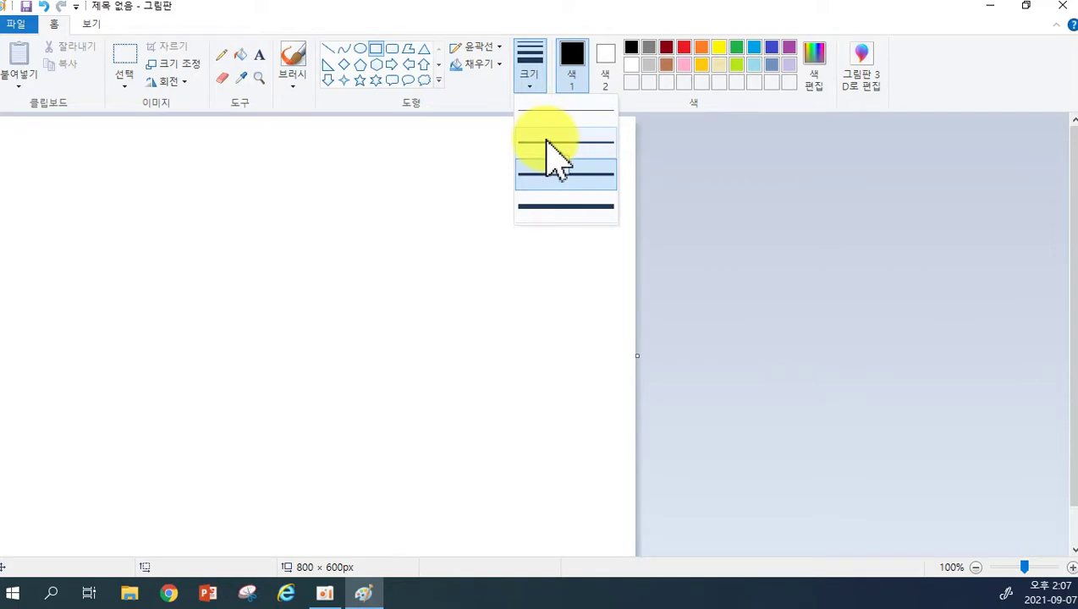
click(548, 141)
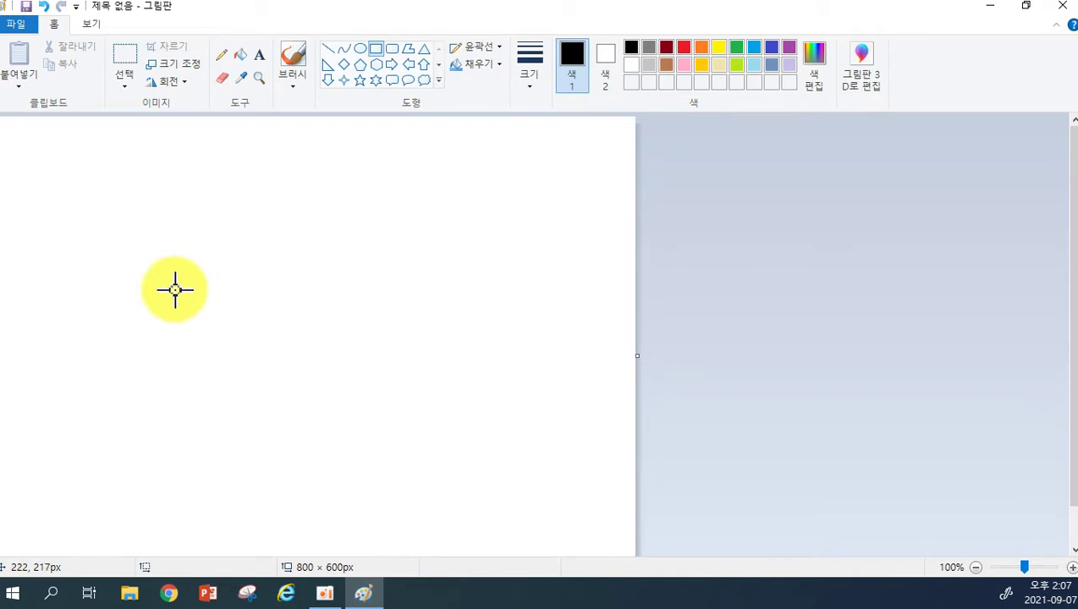
mouse_move(66, 230)
mouse_down()
mouse_move(151, 303)
mouse_move(286, 376)
mouse_up()
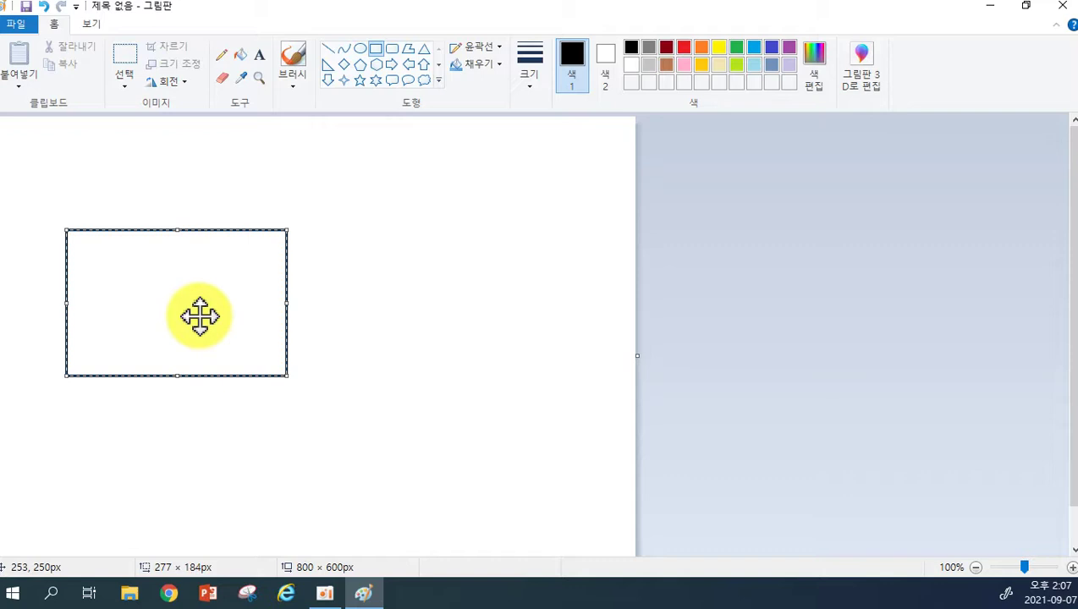
Move the monitor rectangle upward and enlarge it to about 305 × 207 px.
mouse_move(200, 316)
mouse_down()
mouse_move(221, 270)
mouse_move(208, 255)
mouse_up()
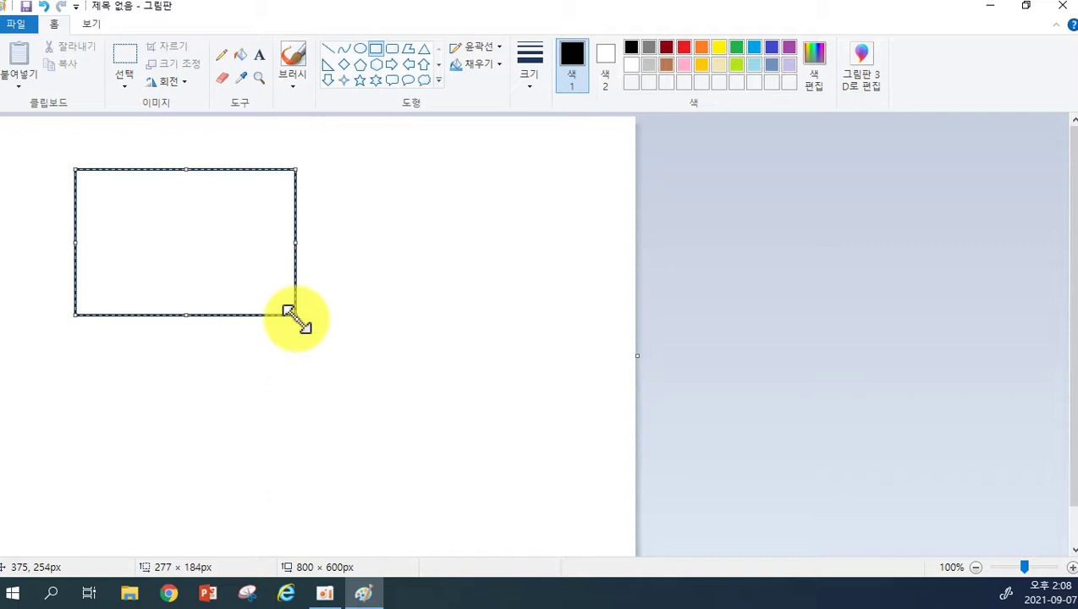
drag(288, 313, 309, 327)
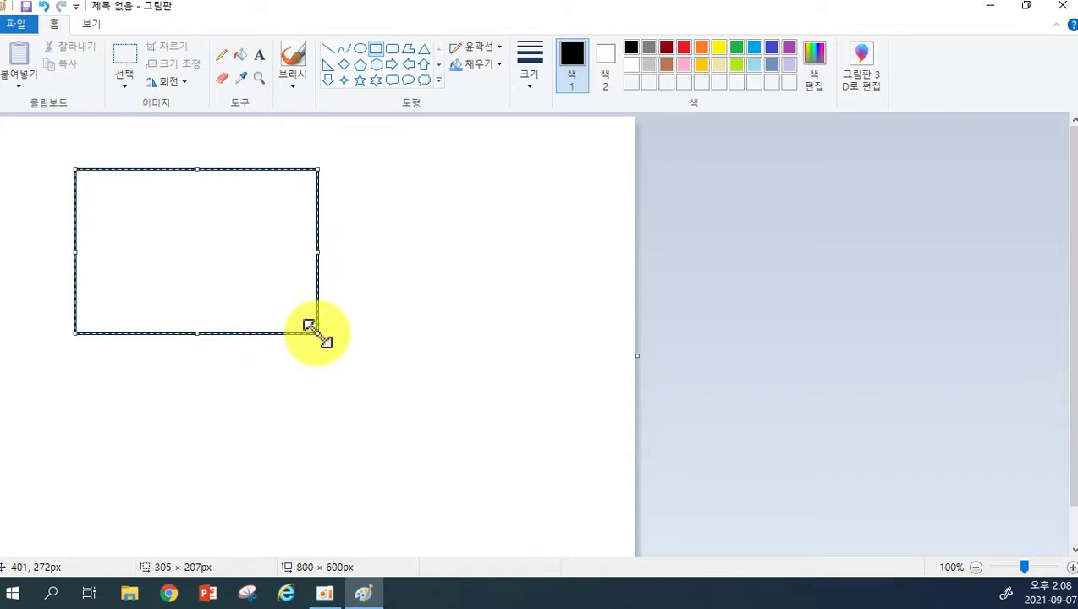
click(354, 294)
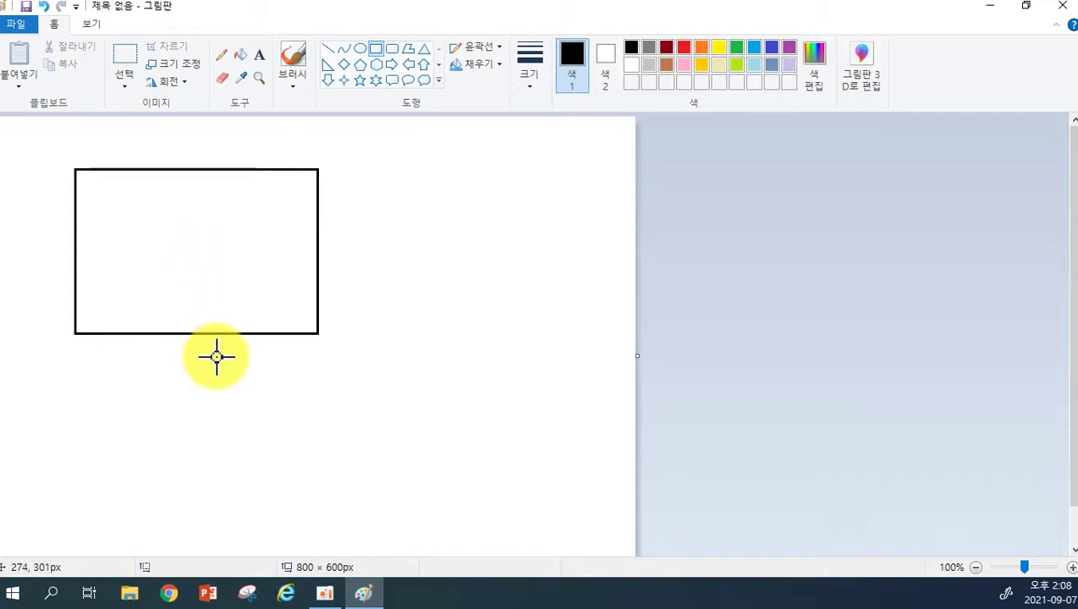
Draw a small neck rectangle under the monitor and a wide base of about 286 × 27 px below it.
drag(173, 334, 226, 358)
drag(84, 361, 269, 373)
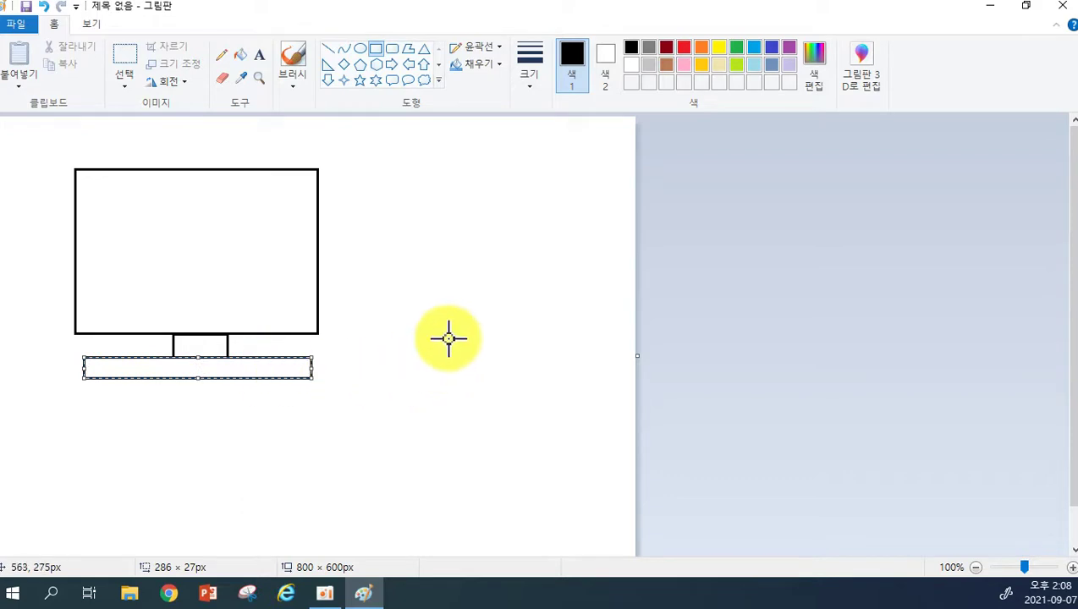
Draw a tower case of about 212 × 317 px beside the monitor, with an upper panel containing a small slot and a lower panel of about 179 × 210 px.
drag(337, 131, 506, 383)
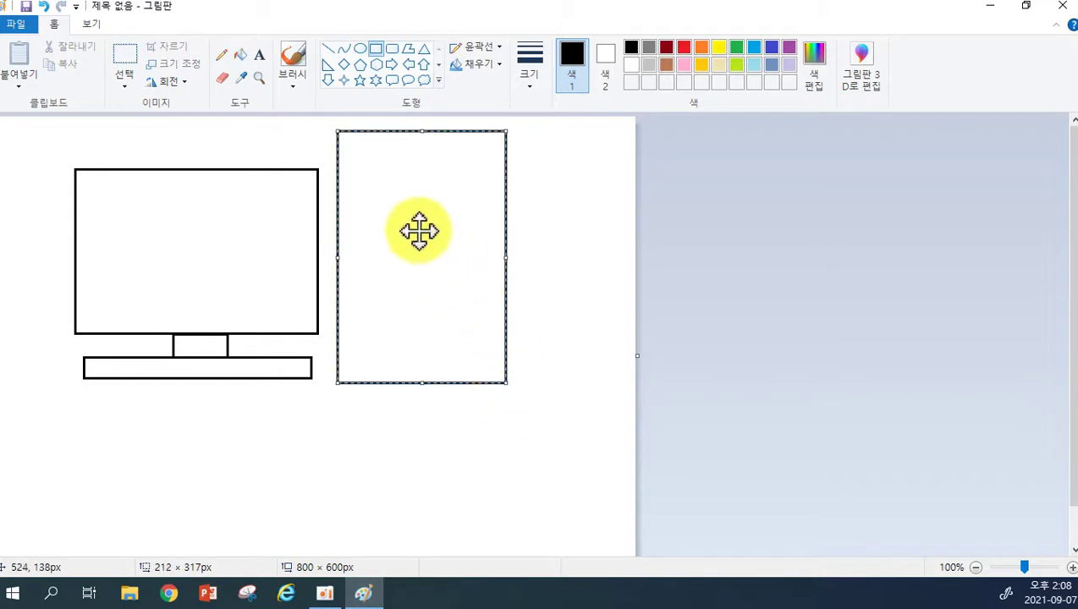
click(529, 185)
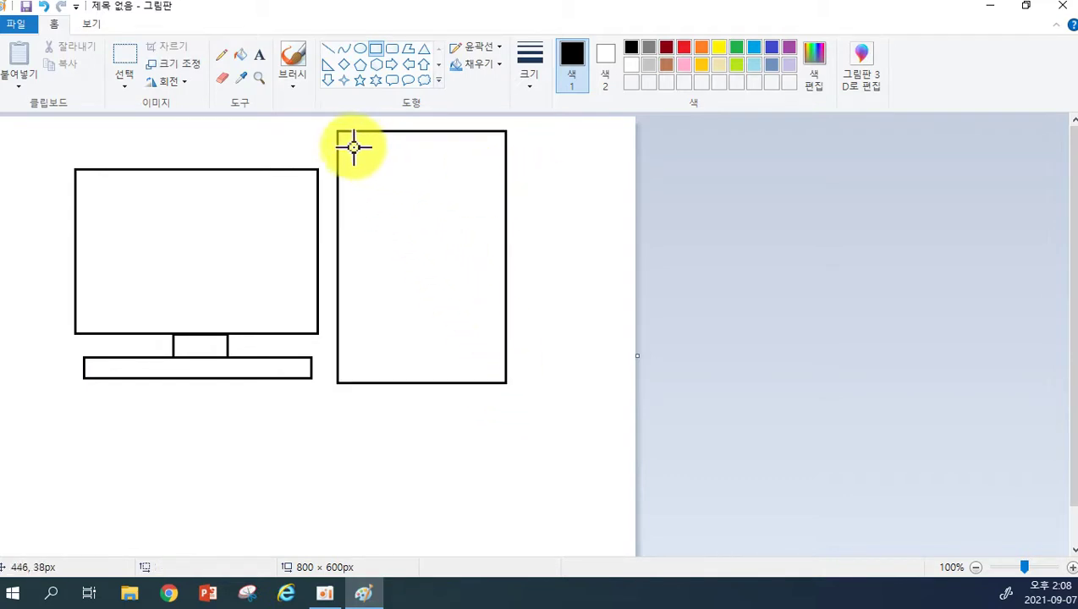
drag(350, 145, 485, 182)
click(553, 185)
mouse_move(350, 198)
mouse_down()
mouse_move(481, 317)
mouse_move(492, 364)
mouse_up()
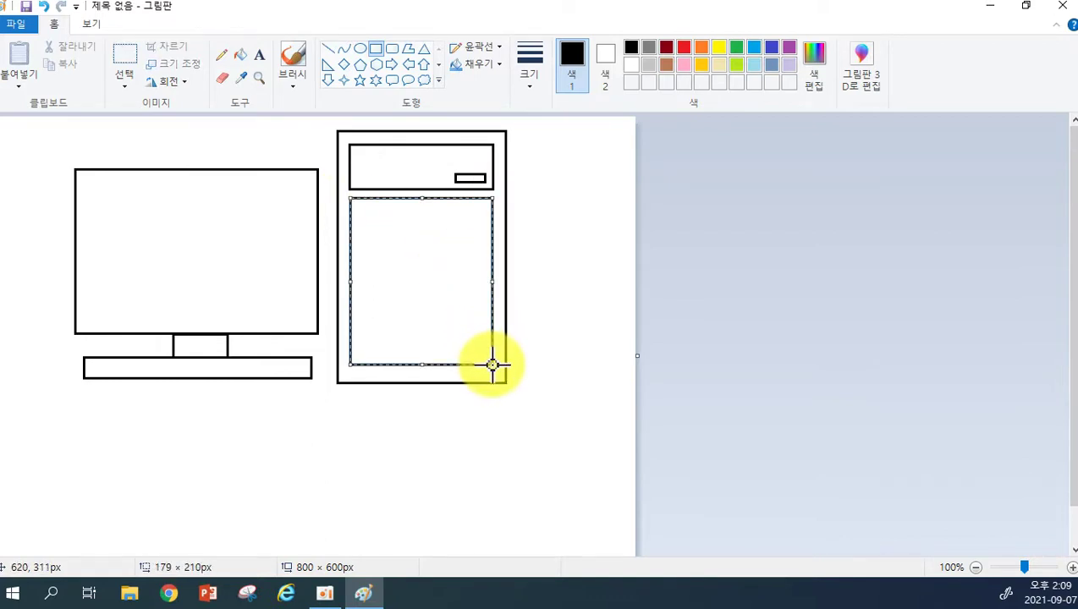
Draw a rounded rectangle of about 272 × 168 px inside the monitor as its screen.
click(392, 50)
drag(86, 178, 302, 313)
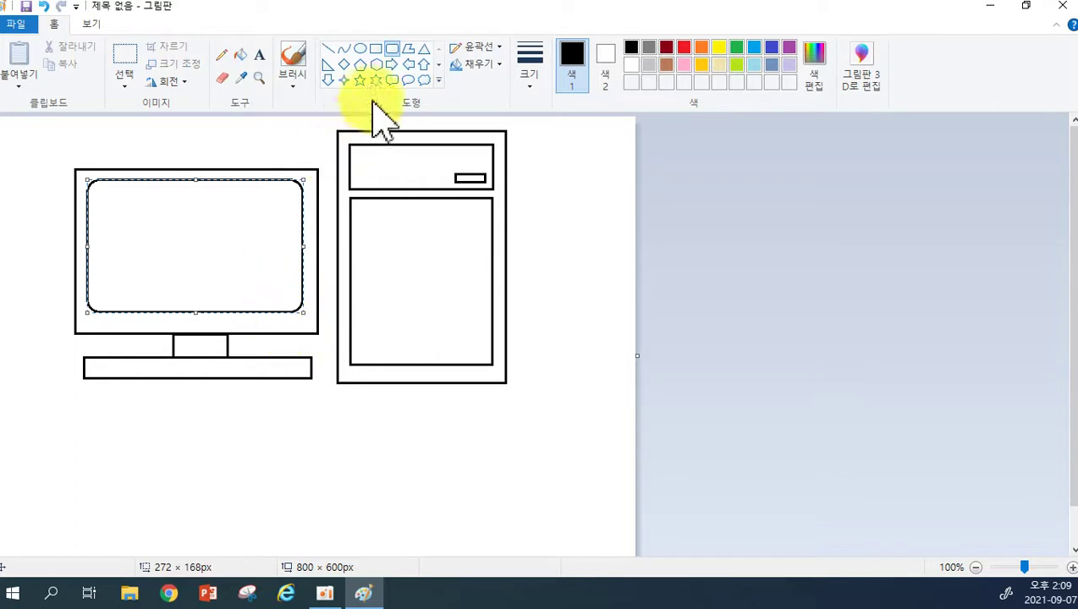
Draw a power button ellipse of about 18 × 16 px on the monitor's lower bezel and a larger circle in the tower's lower panel.
click(360, 48)
drag(291, 318, 303, 329)
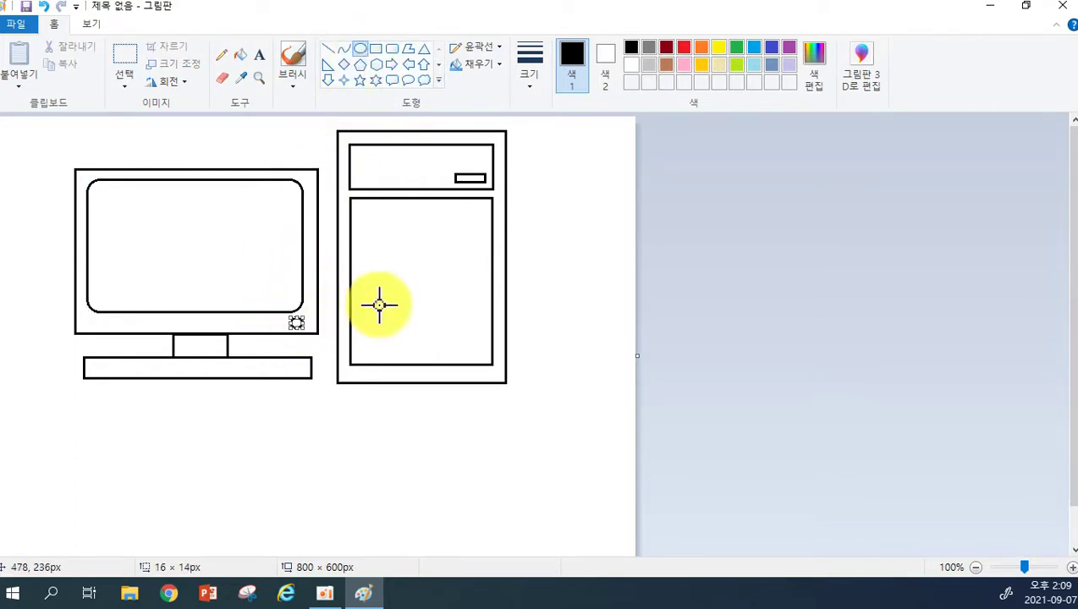
drag(400, 258, 439, 294)
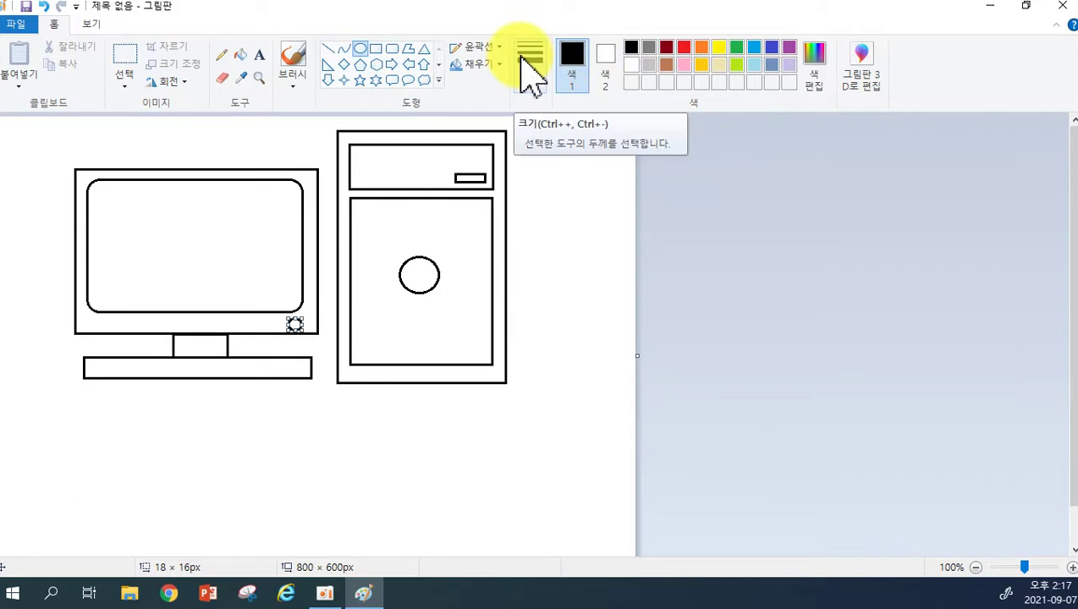
Fill the monitor's frame, neck and base with bright blue.
click(242, 57)
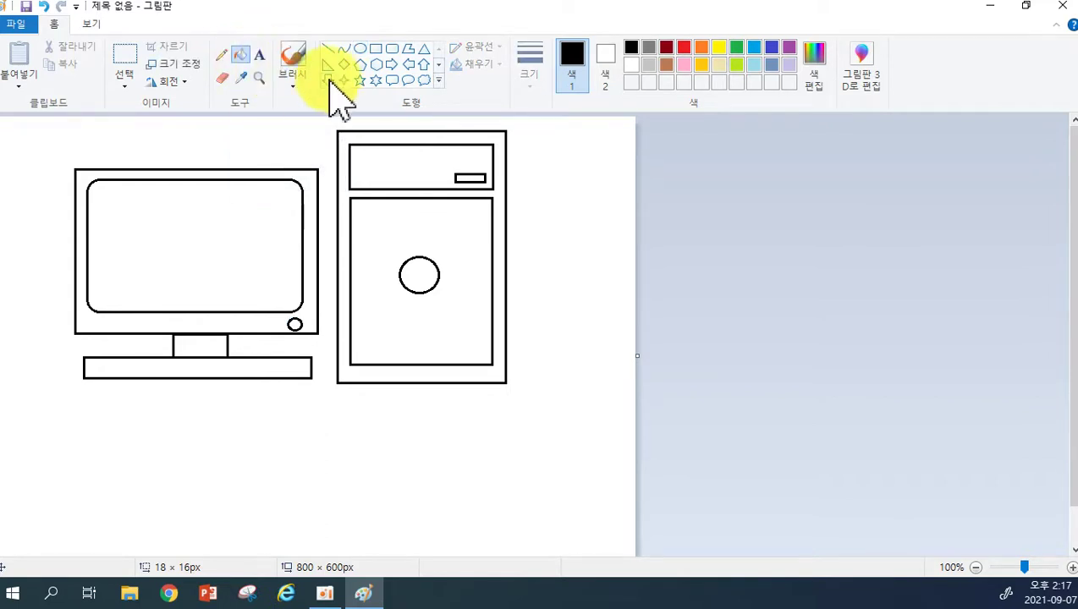
click(756, 49)
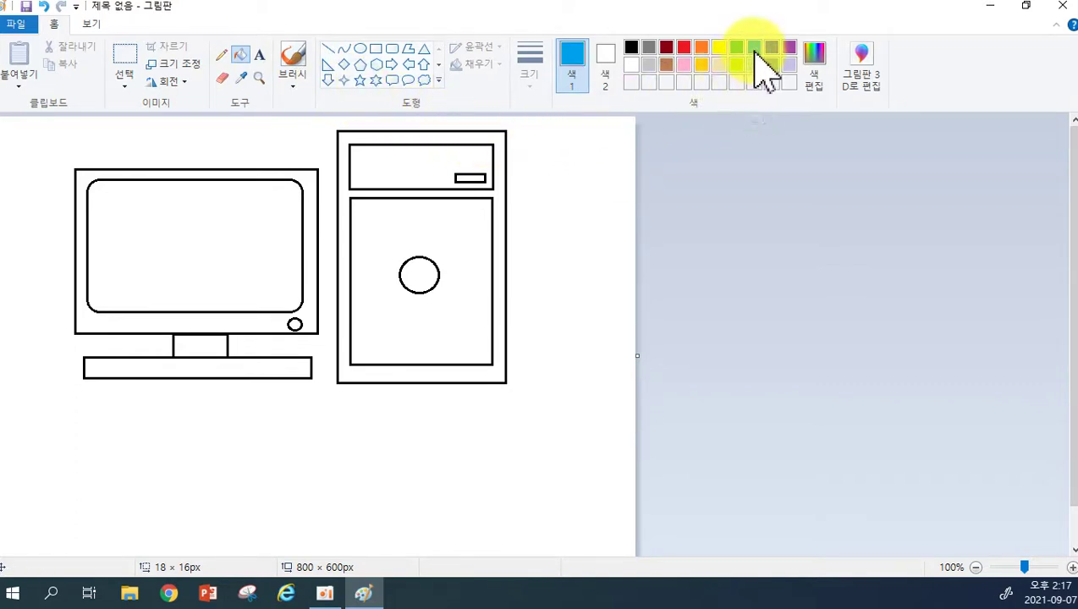
click(315, 180)
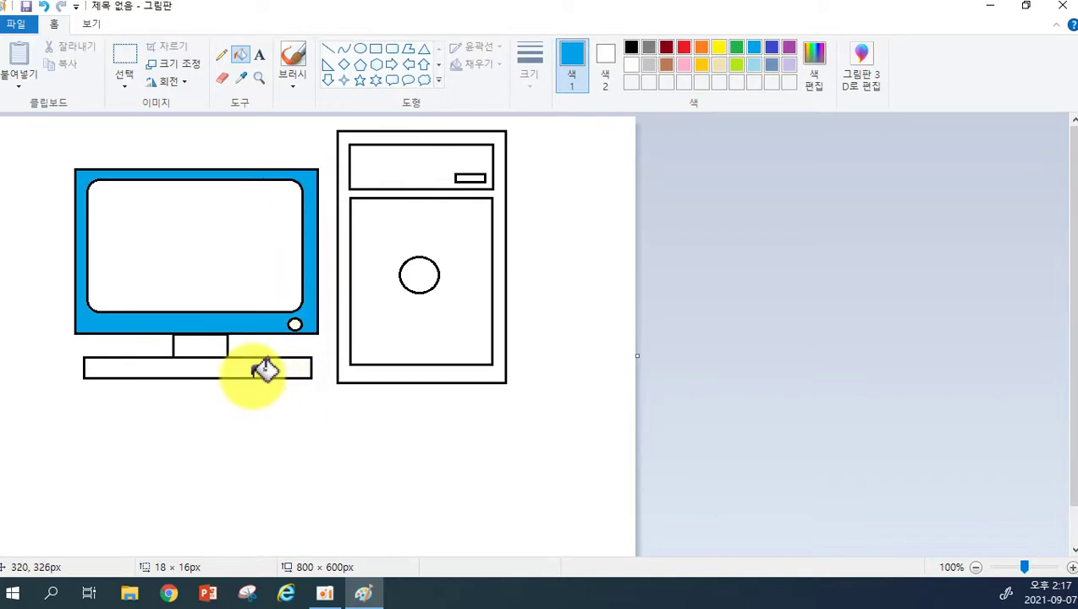
click(203, 343)
click(223, 364)
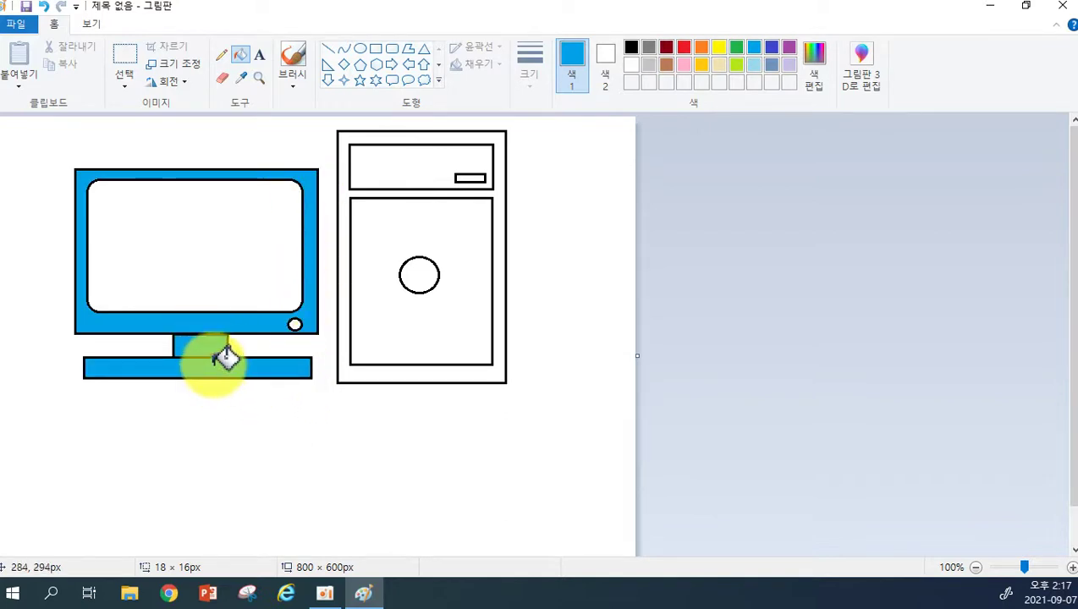
Fill the tower's outer frame and small slot with purple and its two inner panels with lavender.
click(789, 48)
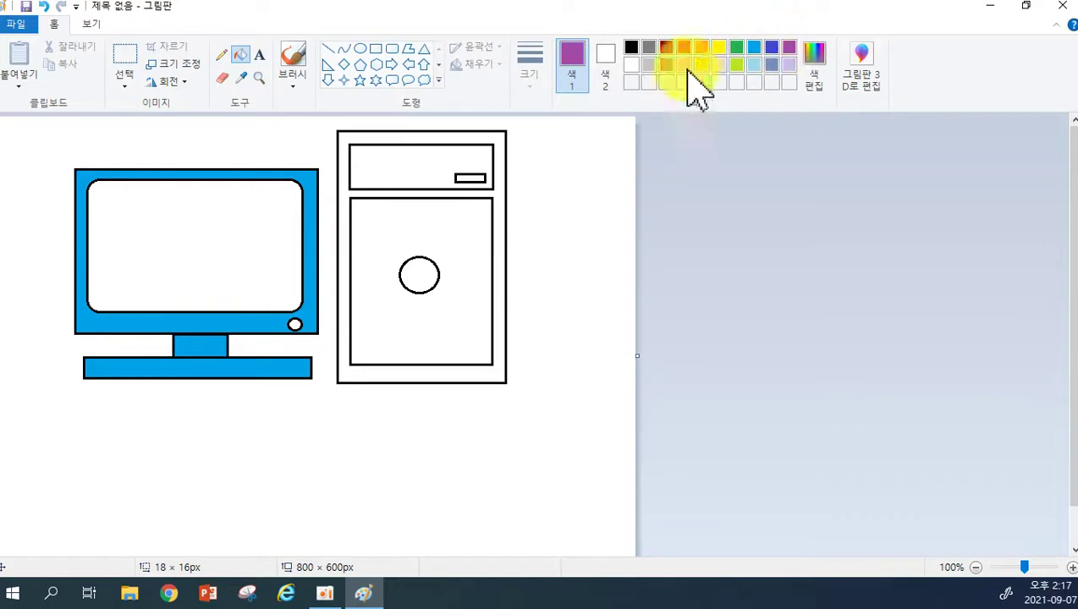
click(500, 142)
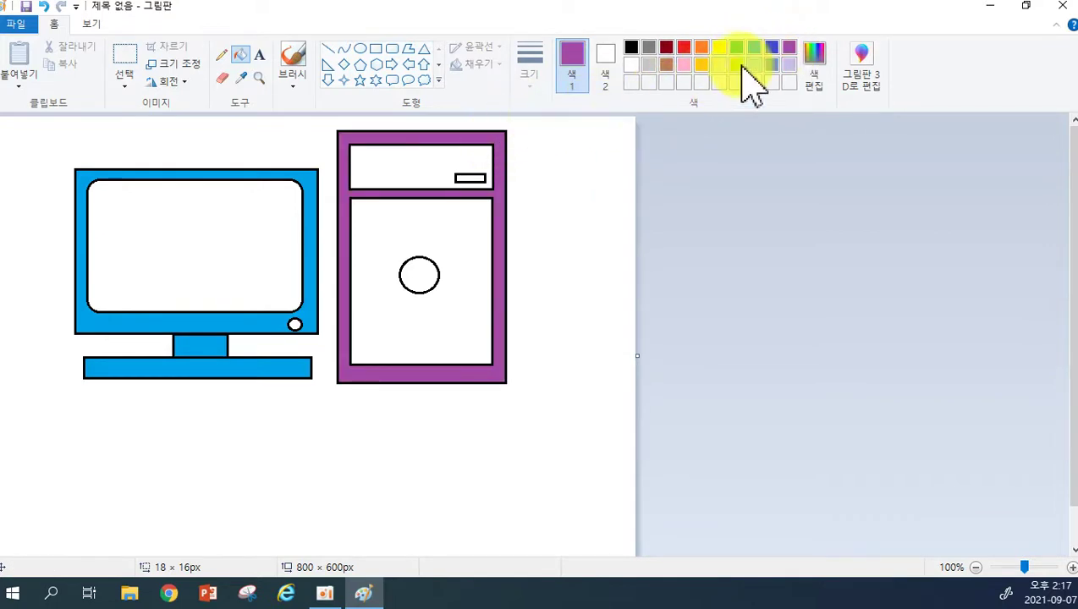
click(788, 65)
click(417, 167)
click(392, 241)
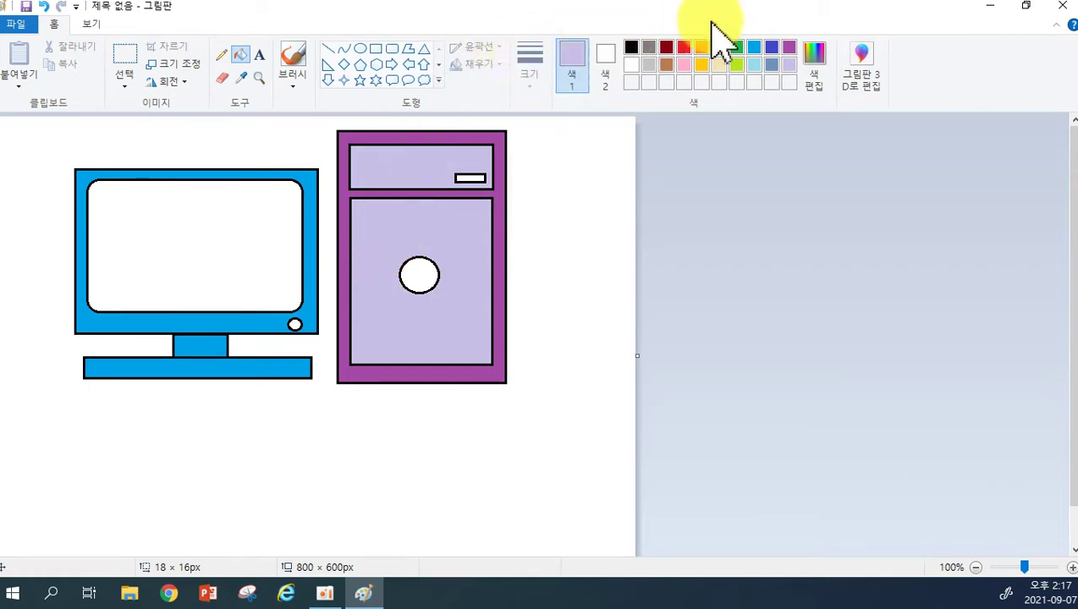
click(789, 48)
click(471, 178)
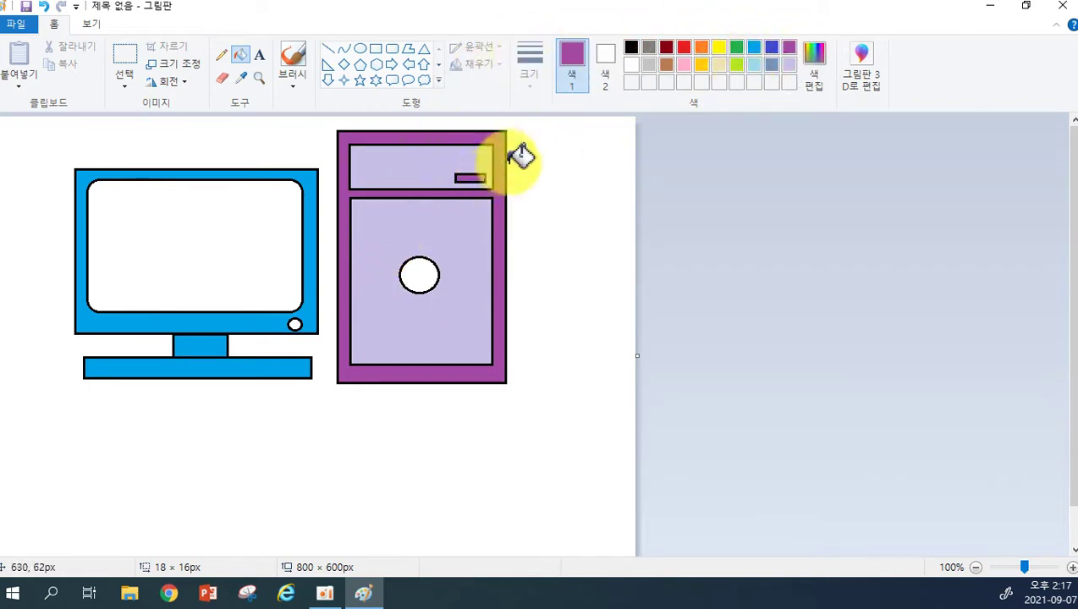
Fill the tower's circle and the monitor's power button with red, and the monitor's screen with yellow.
click(684, 47)
click(420, 275)
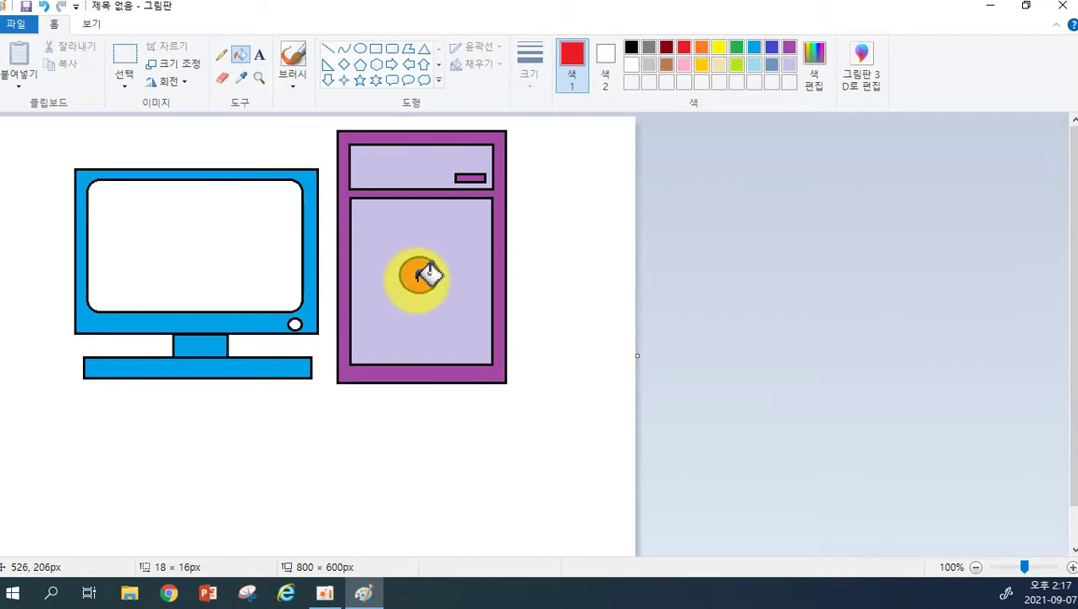
click(719, 49)
click(258, 222)
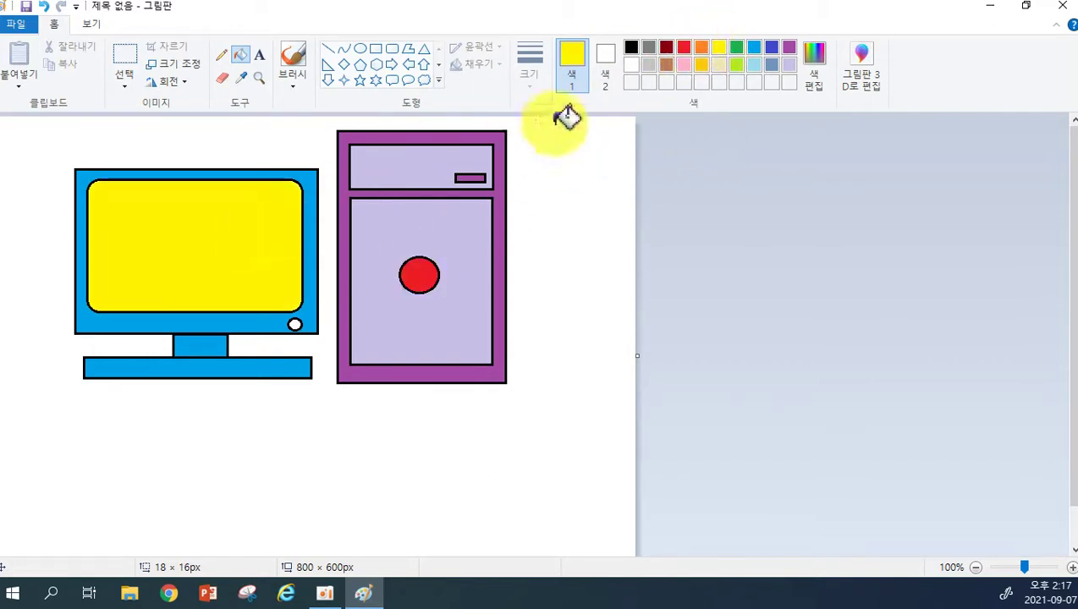
click(684, 47)
click(295, 324)
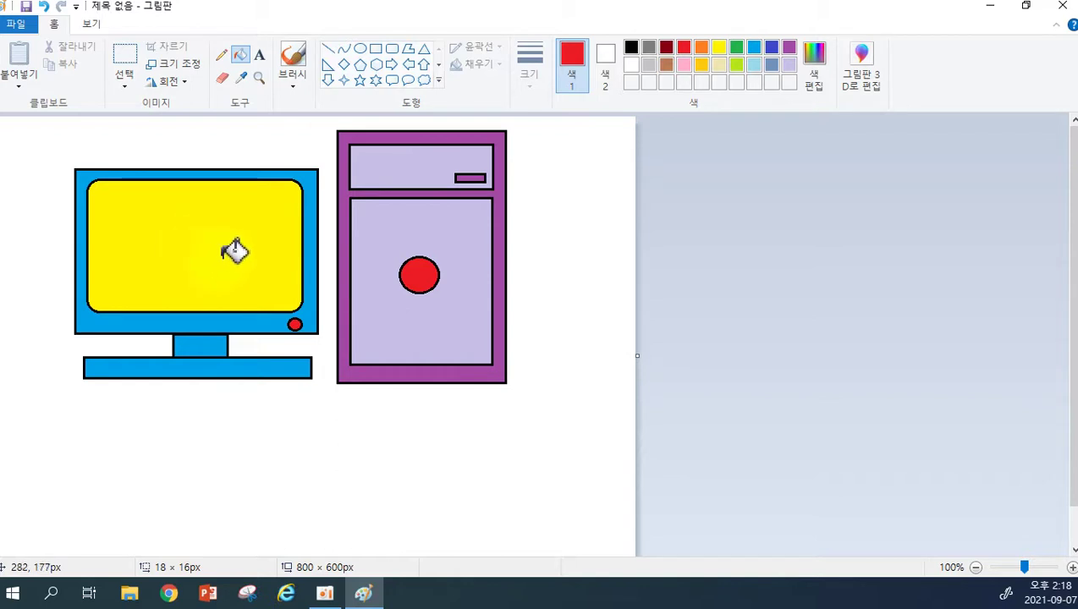
Refill the circle in the tower's lower panel with orange while using the Windows Magnifier, and close the Magnifier.
key(super+plus)
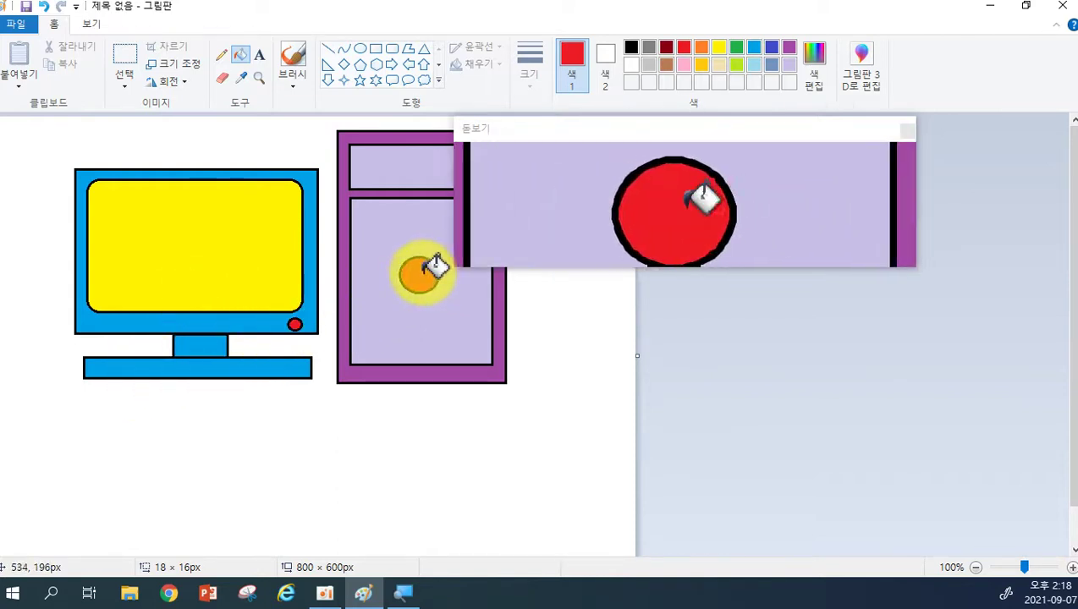
click(702, 47)
click(423, 269)
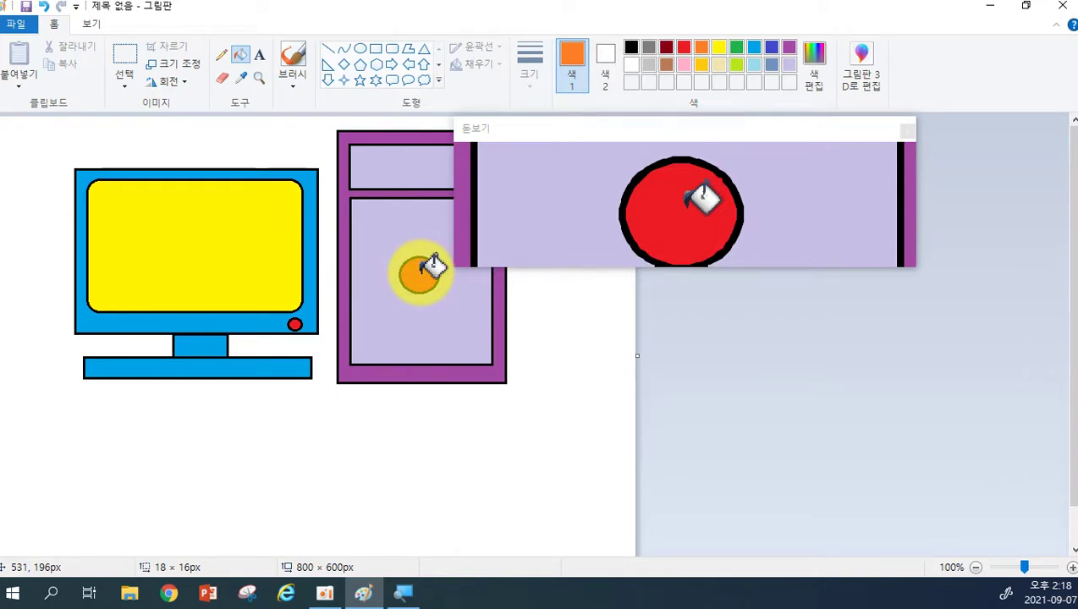
click(426, 269)
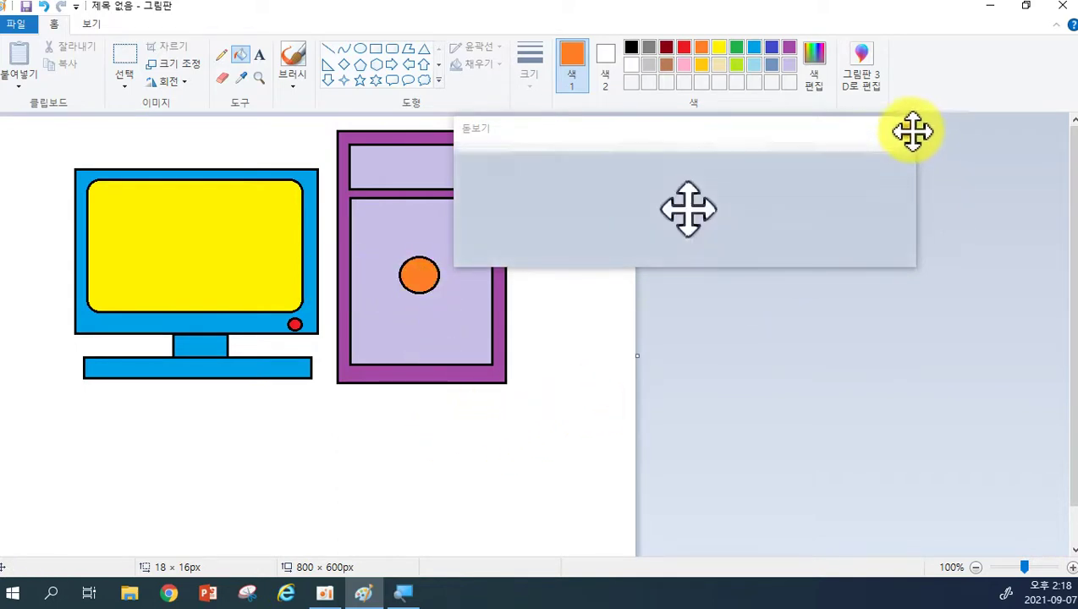
key(super+Escape)
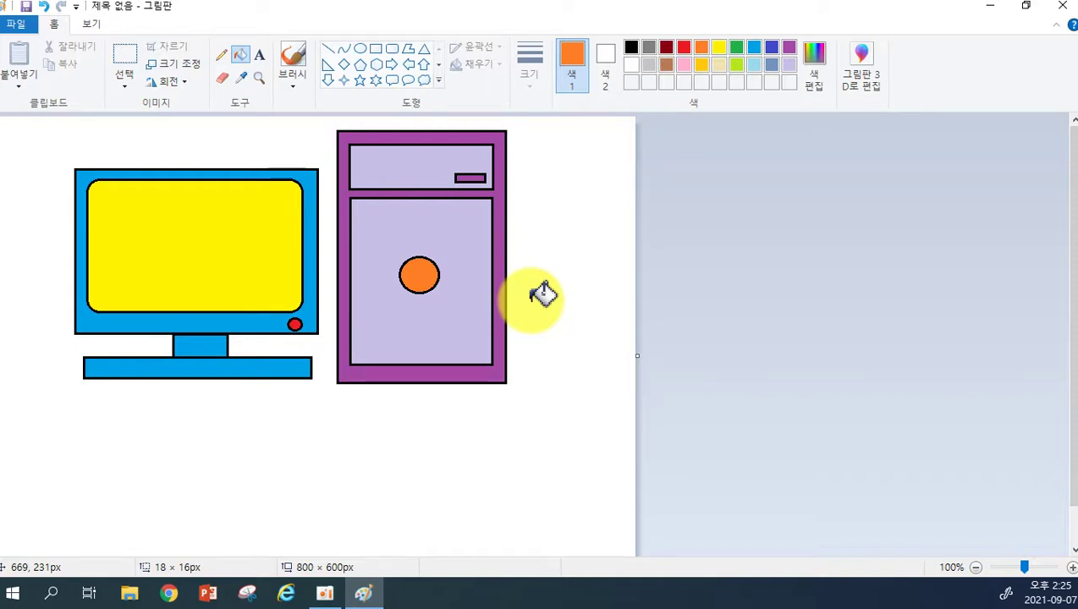
Draw a text box of about 256 × 137 px on the yellow monitor screen and set its text to size 24 in red.
click(260, 56)
drag(94, 193, 297, 300)
click(103, 197)
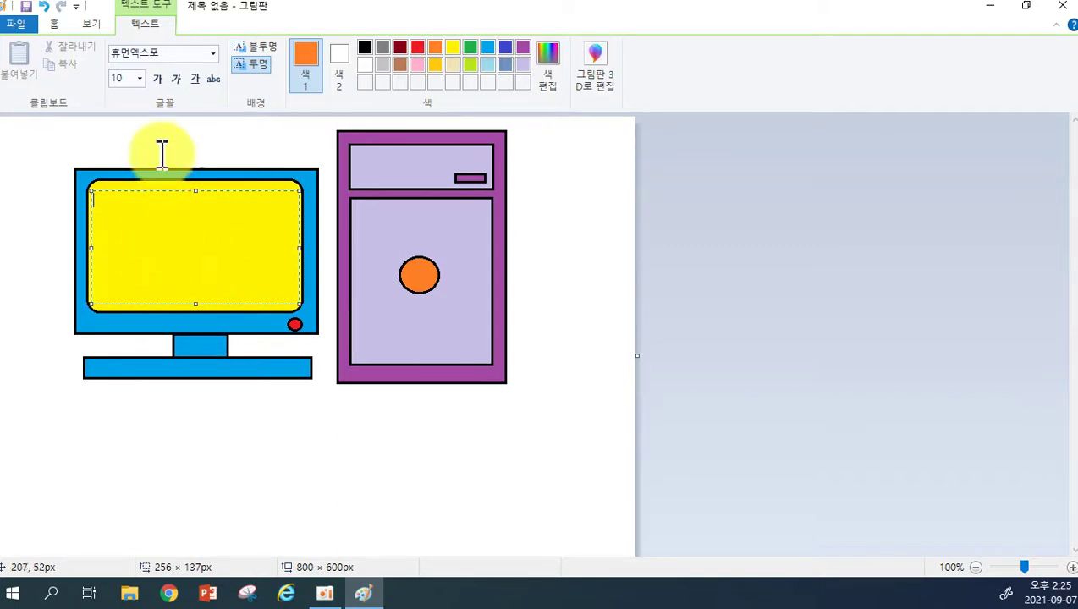
click(139, 81)
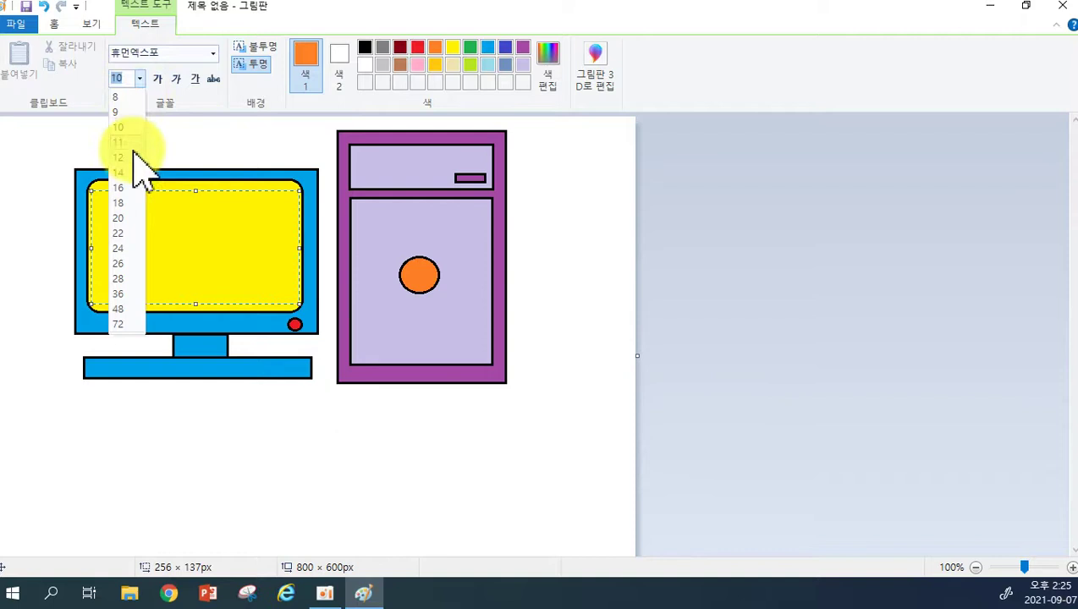
click(134, 248)
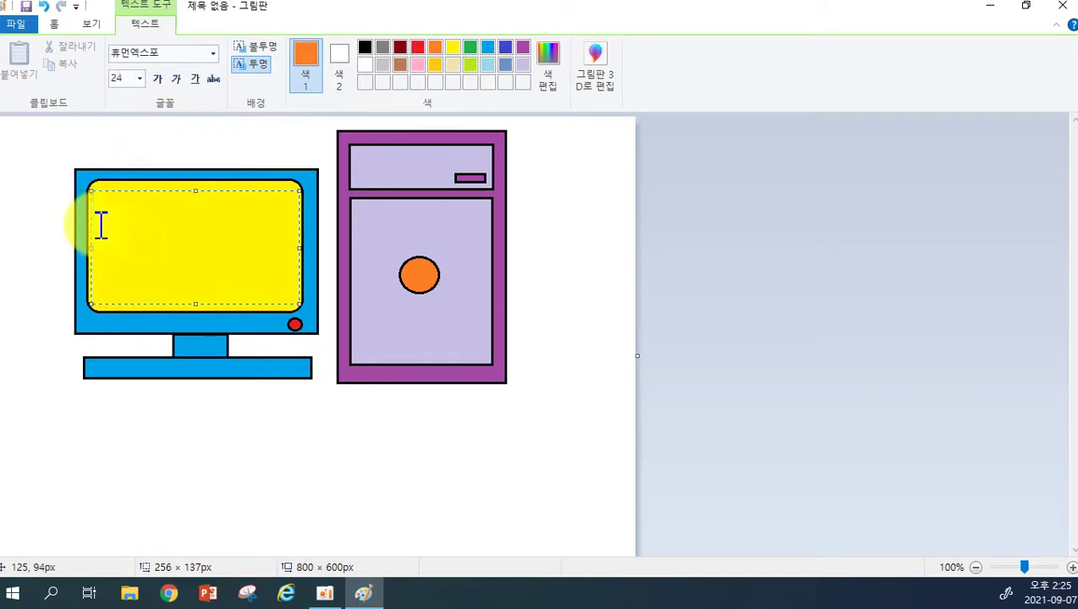
click(419, 48)
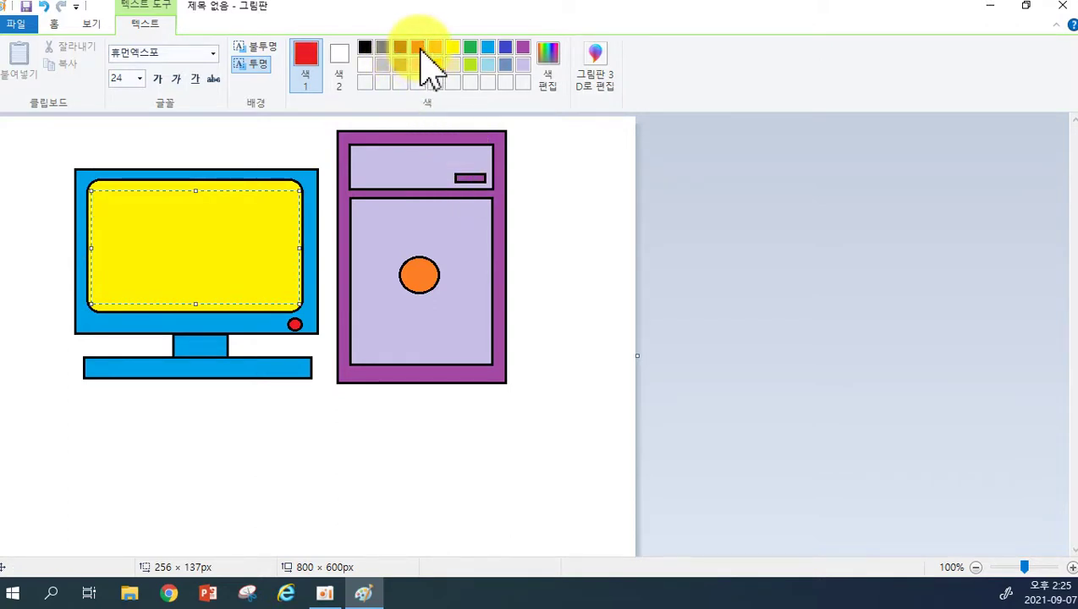
Enter the two-line text "윈도우10&인터넷" and "컴맹탈출 성공~!" in the text box.
text(d)
key(BackSpace)
text(윈도우10)
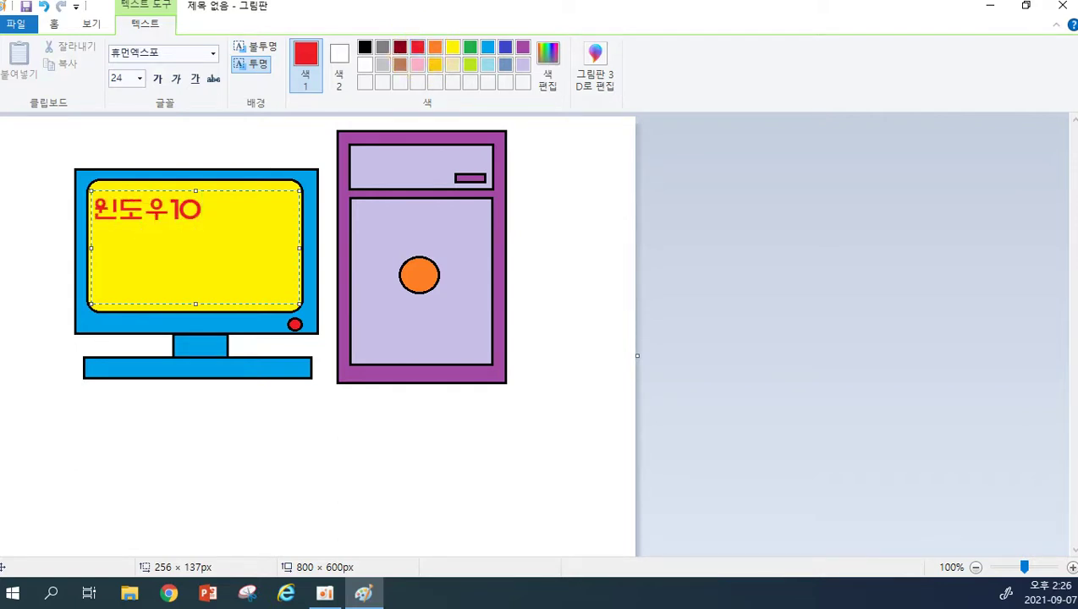
text(&인터넷)
key(Return)
text(컴맹)
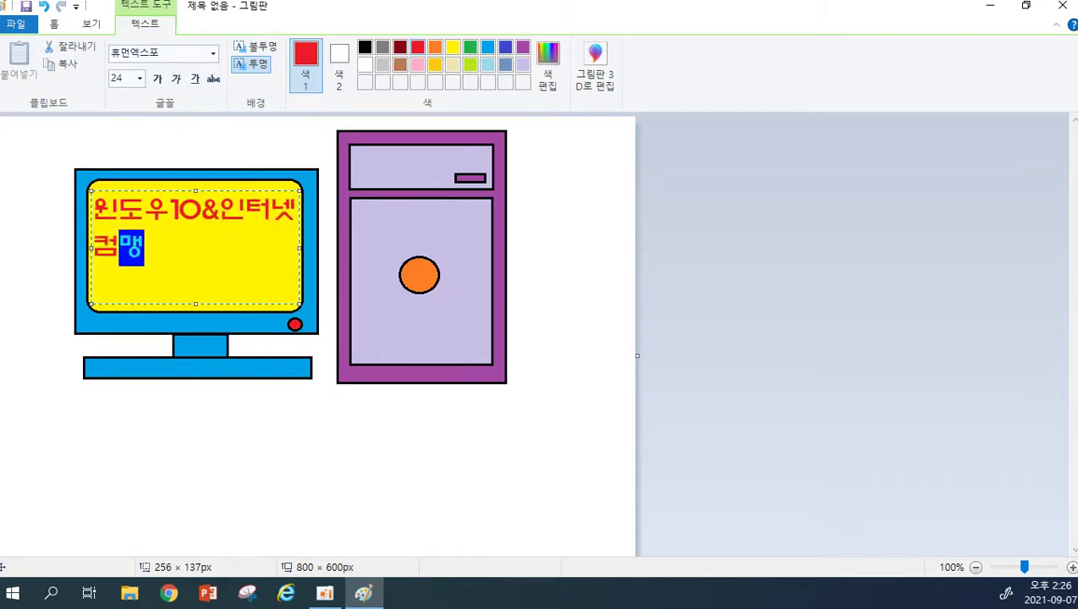
text(탈출 성ㄱ공~!)
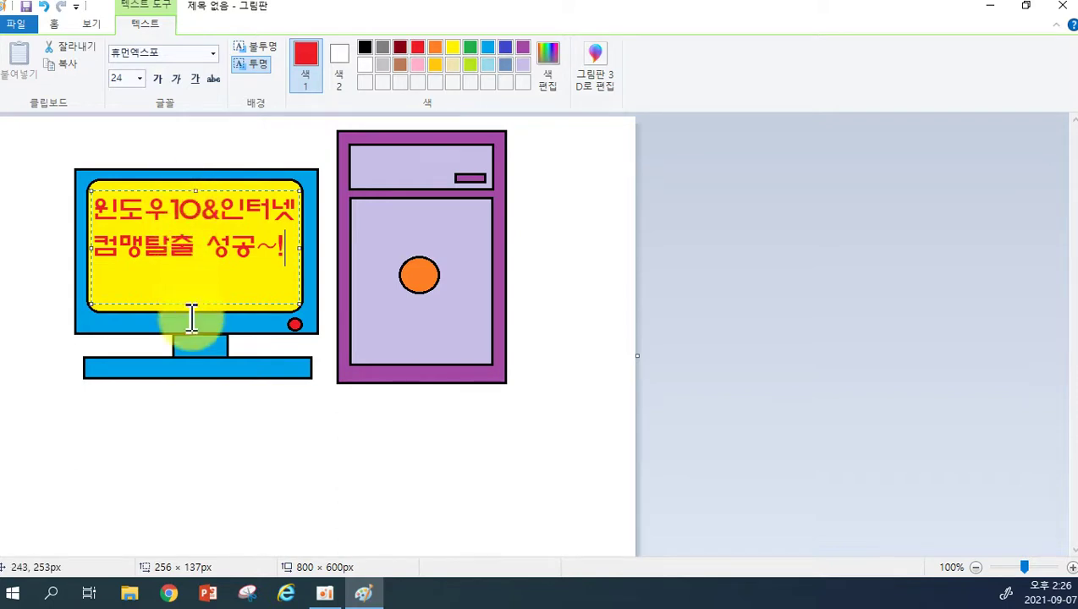
Shorten the text box to about 266 × 105 px, centre it vertically on the yellow screen and commit the text.
drag(197, 305, 204, 273)
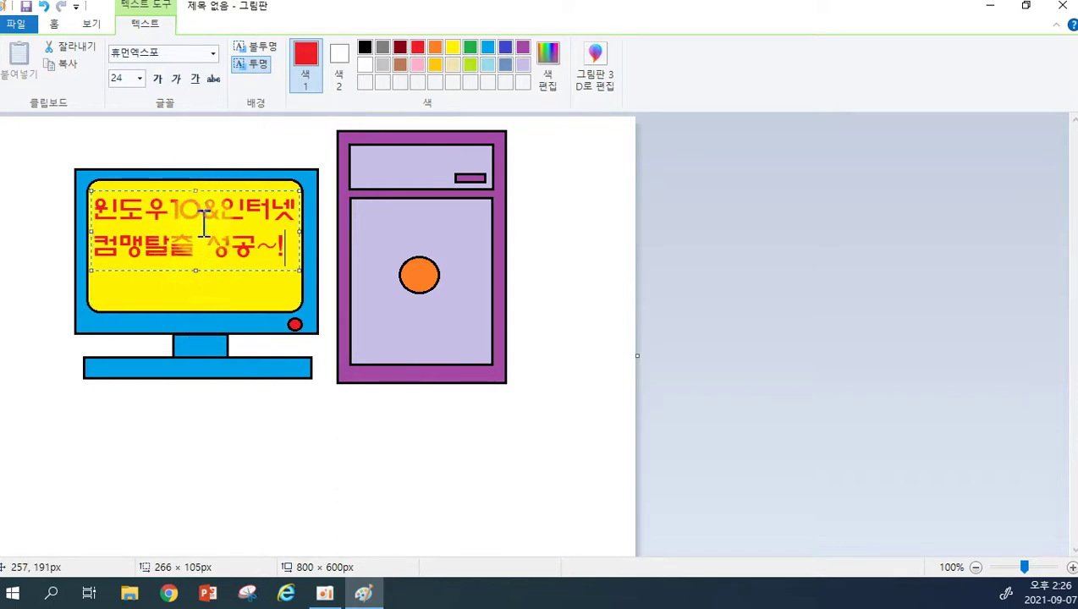
drag(174, 190, 176, 208)
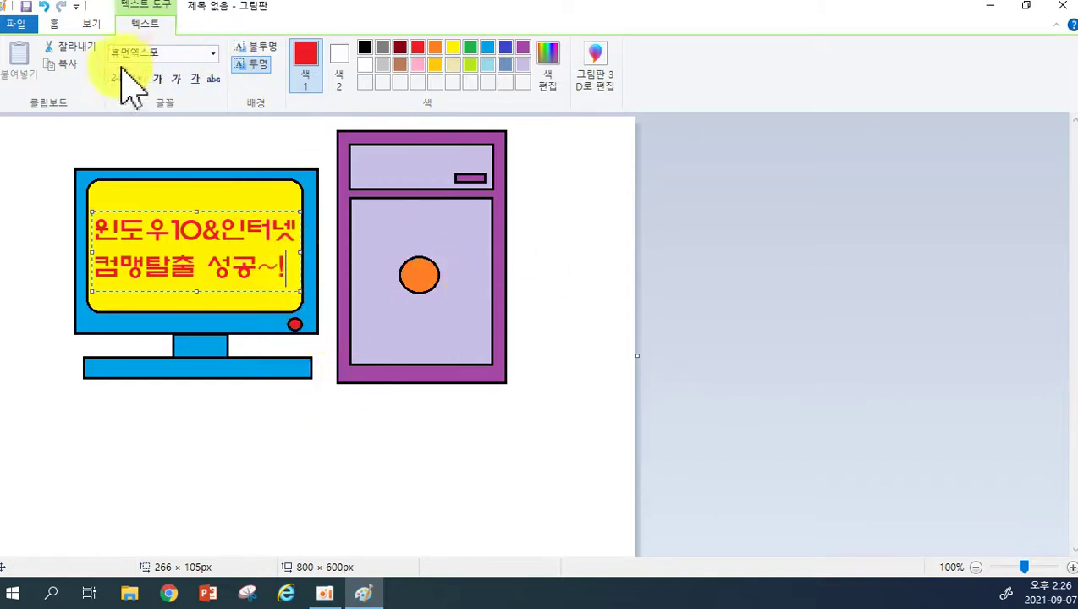
click(54, 26)
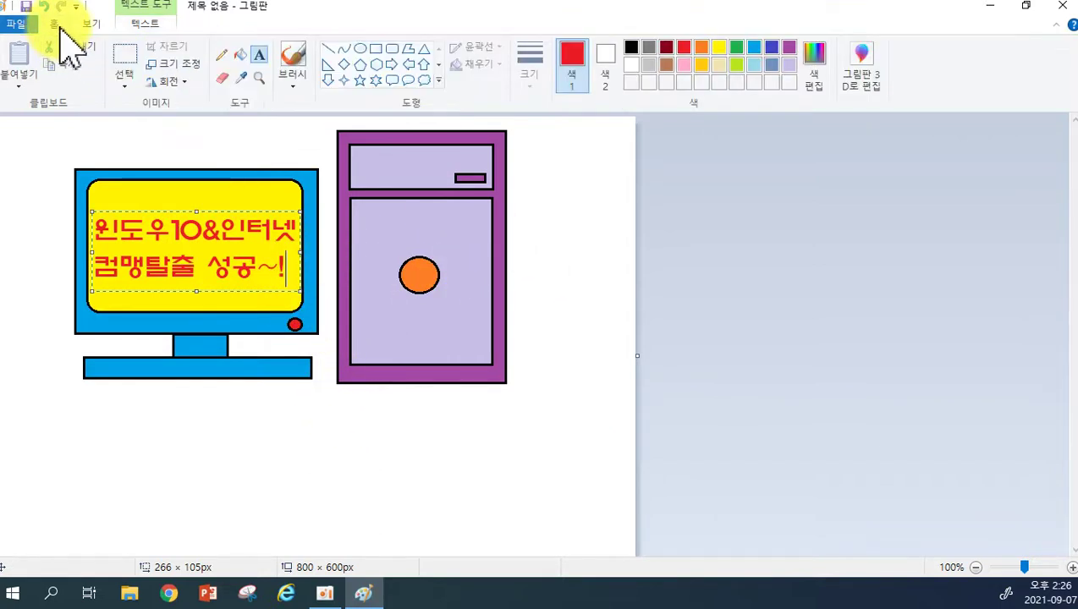
click(224, 54)
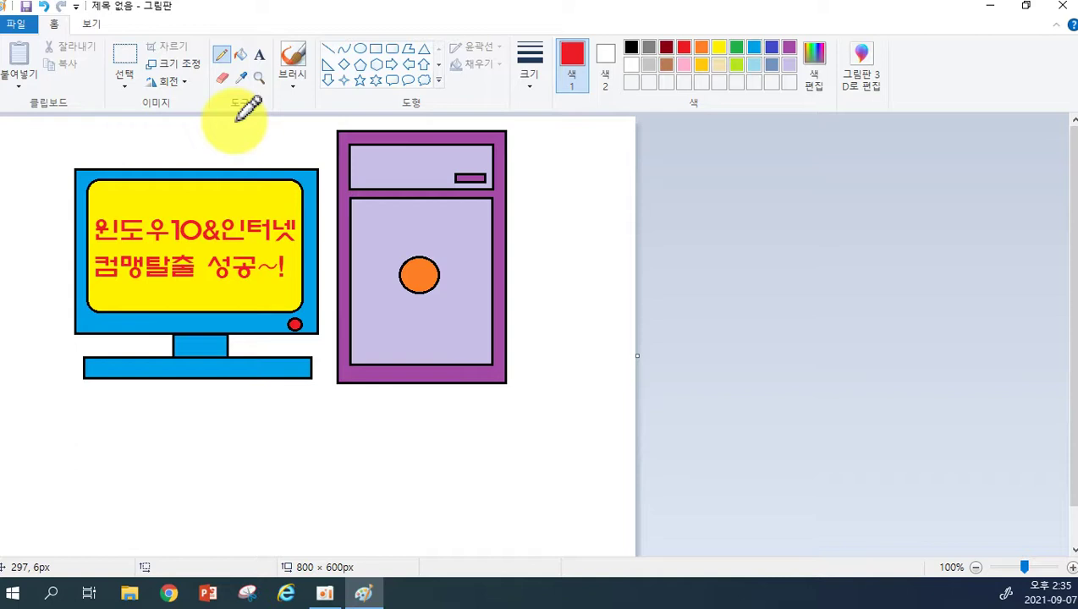
Save the drawing as the PNG file "컴퓨터" in the personally named folder ending in 2 inside Documents.
click(24, 25)
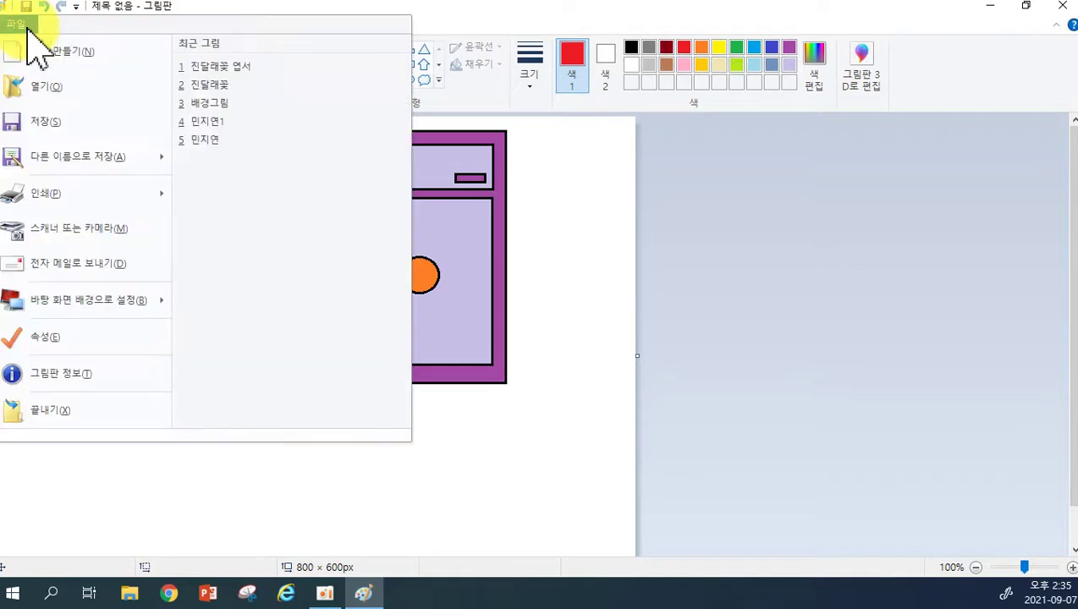
click(41, 121)
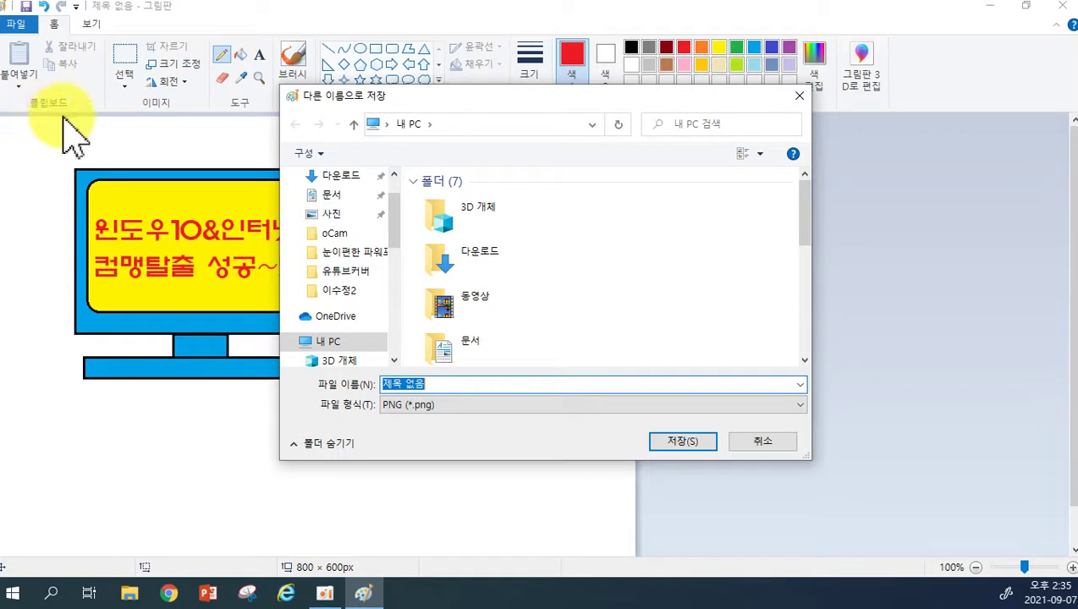
click(312, 194)
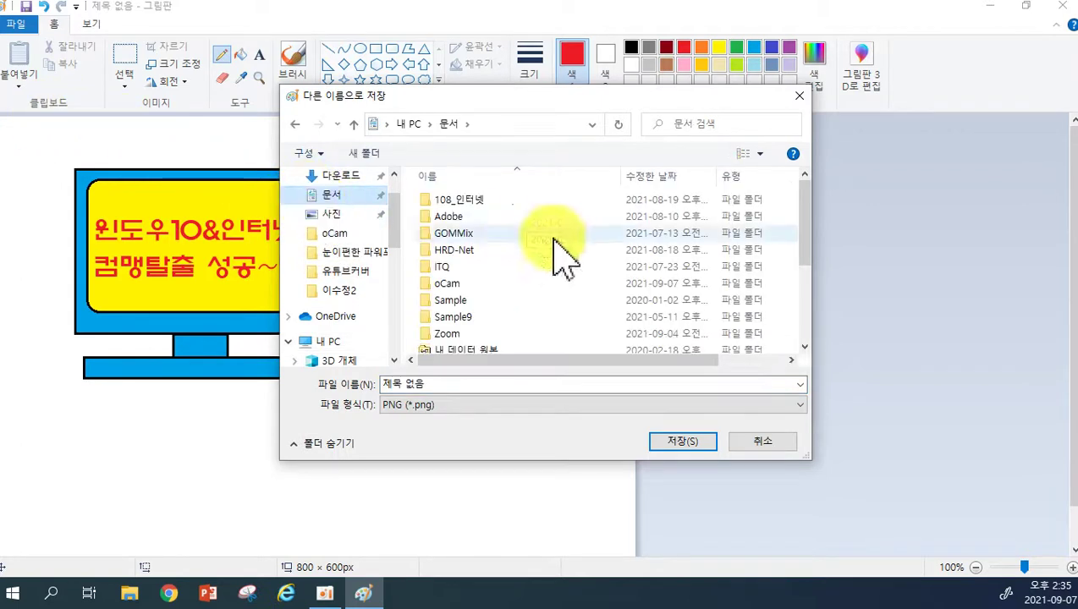
drag(811, 227, 810, 297)
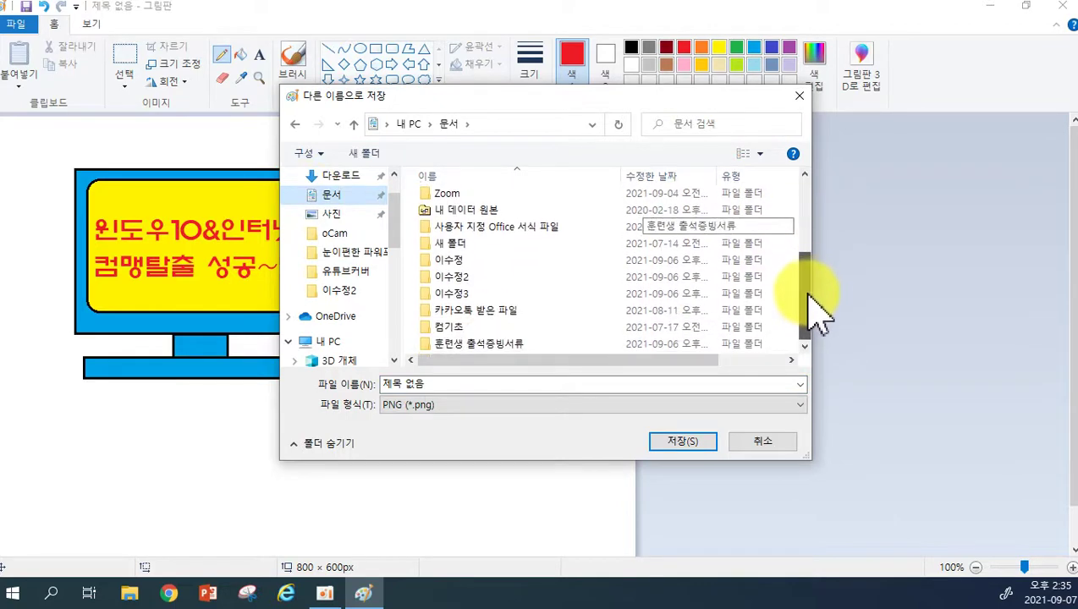
double_click(446, 279)
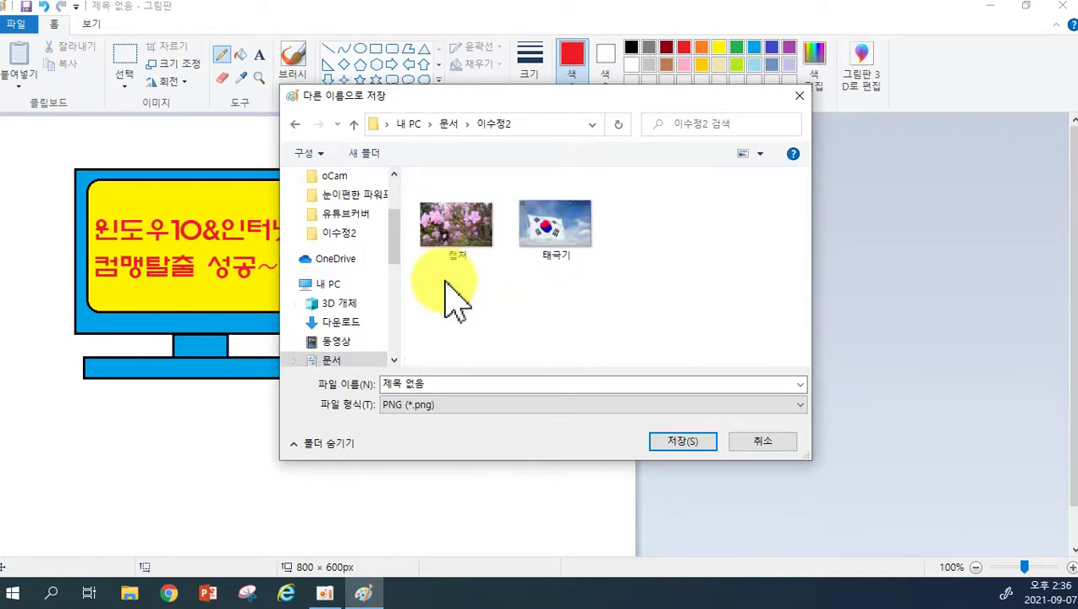
click(434, 383)
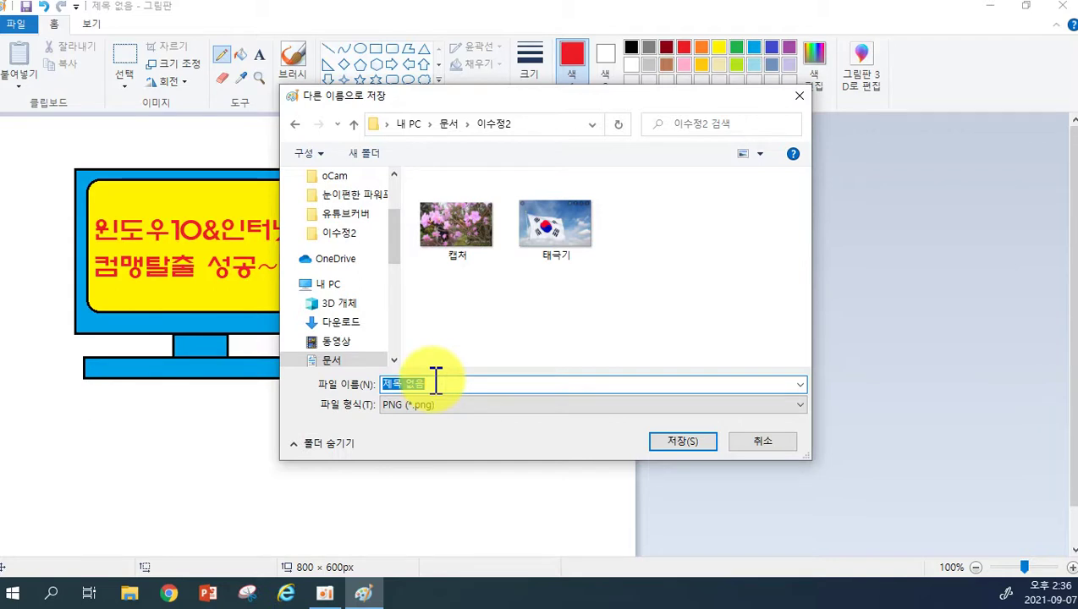
text(컴퓨터)
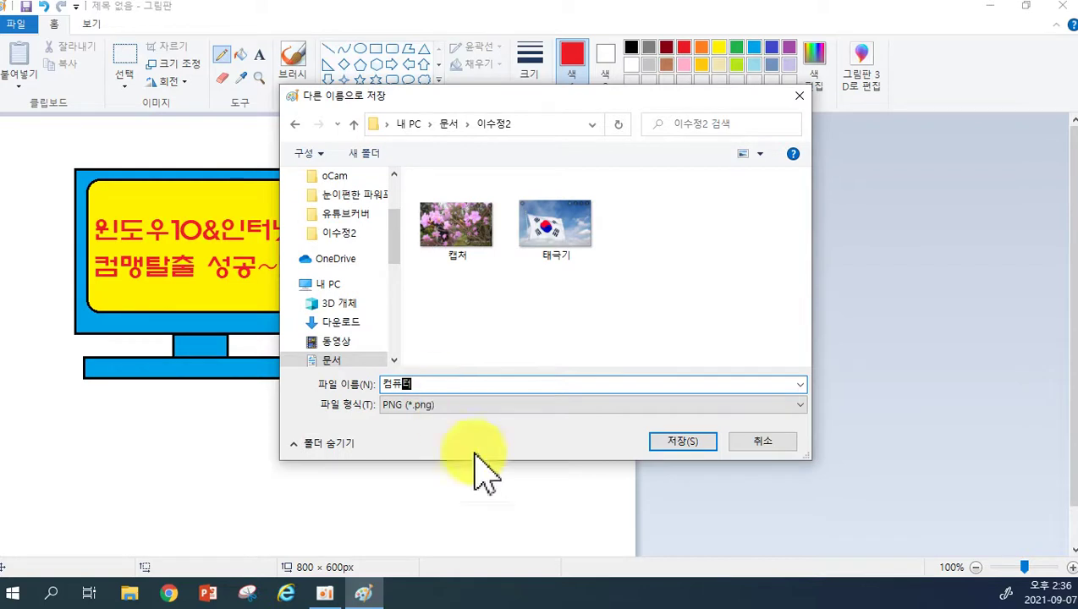
click(683, 439)
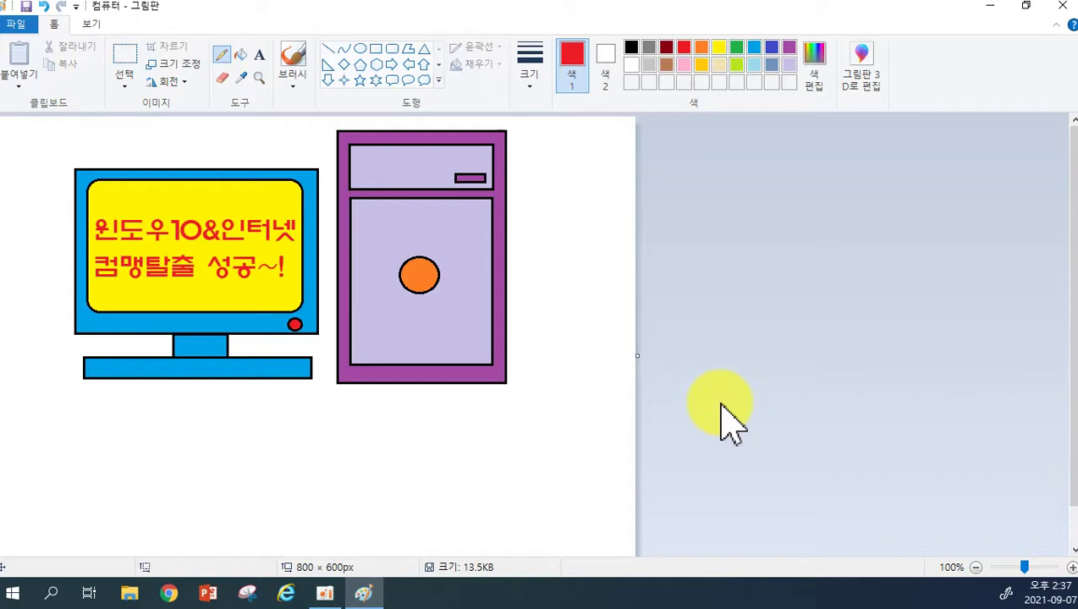
Switch to Chrome, search Google for ".gif" and show the image results.
click(170, 595)
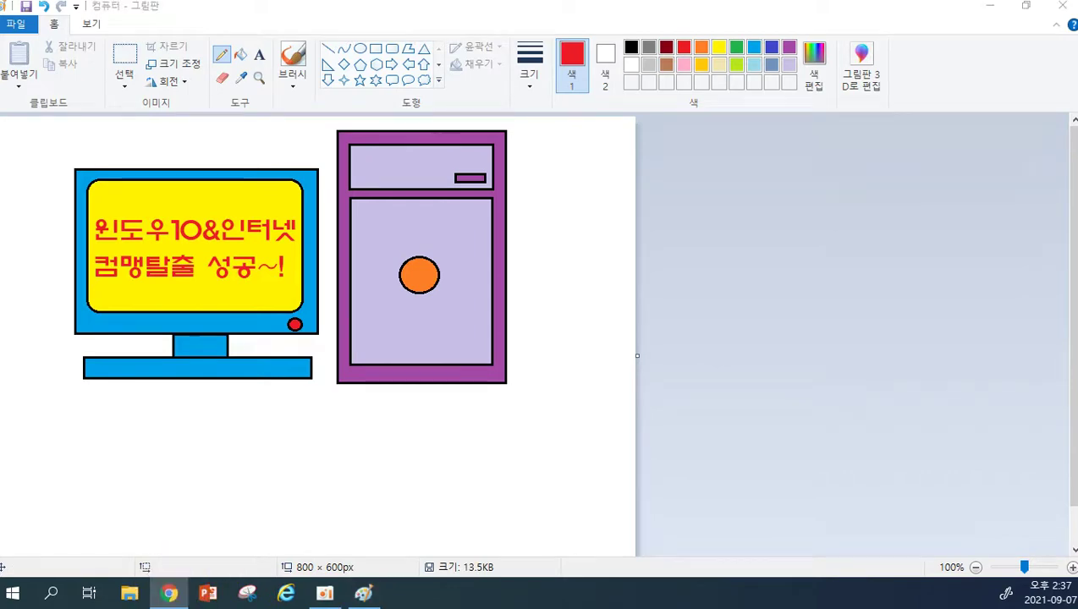
double_click(814, 8)
click(491, 344)
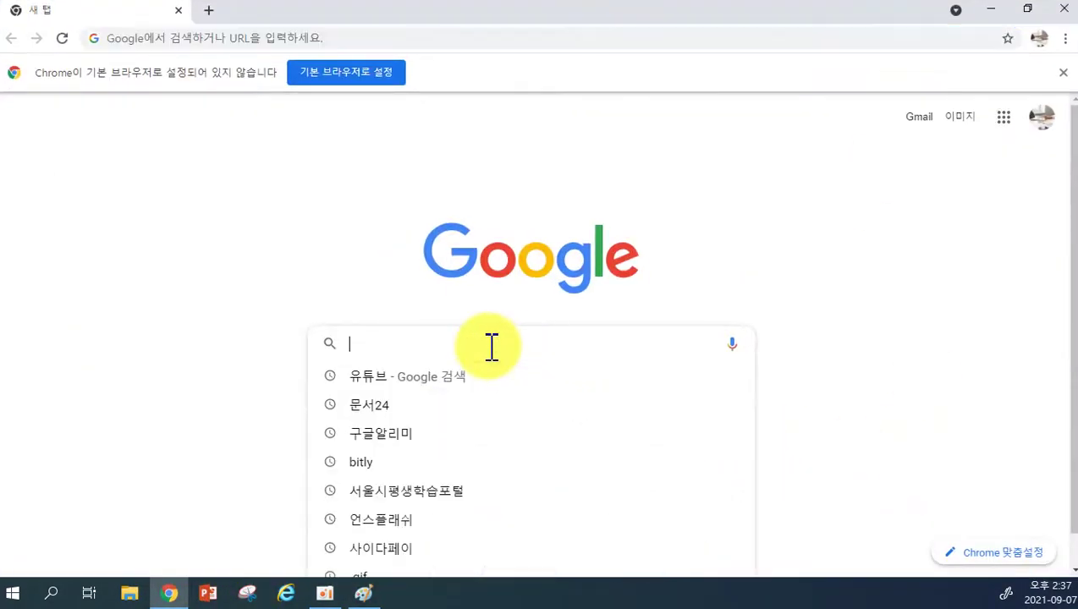
text(.gif)
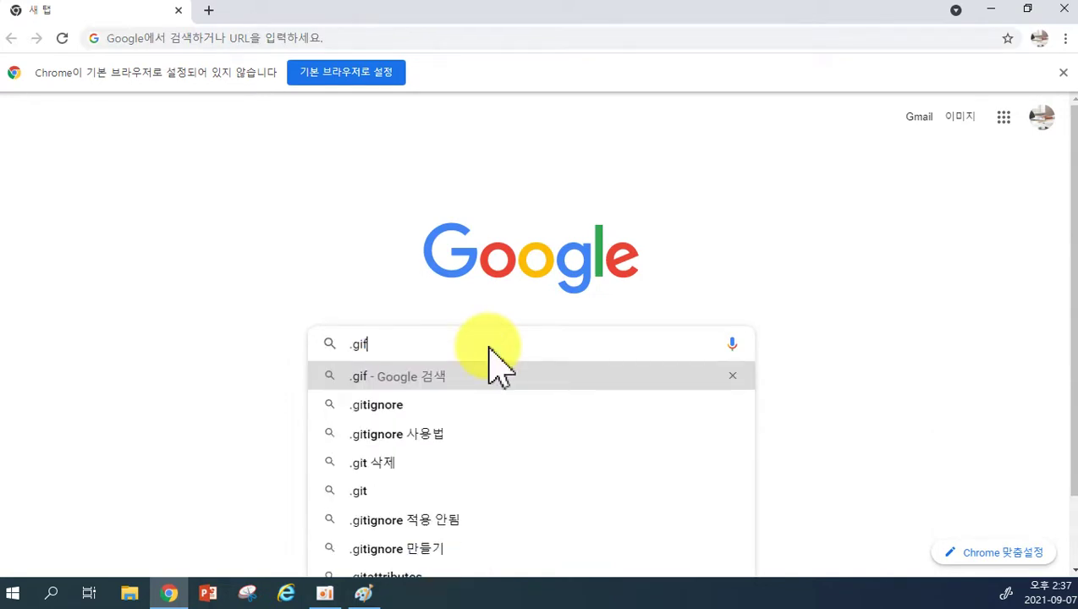
key(Return)
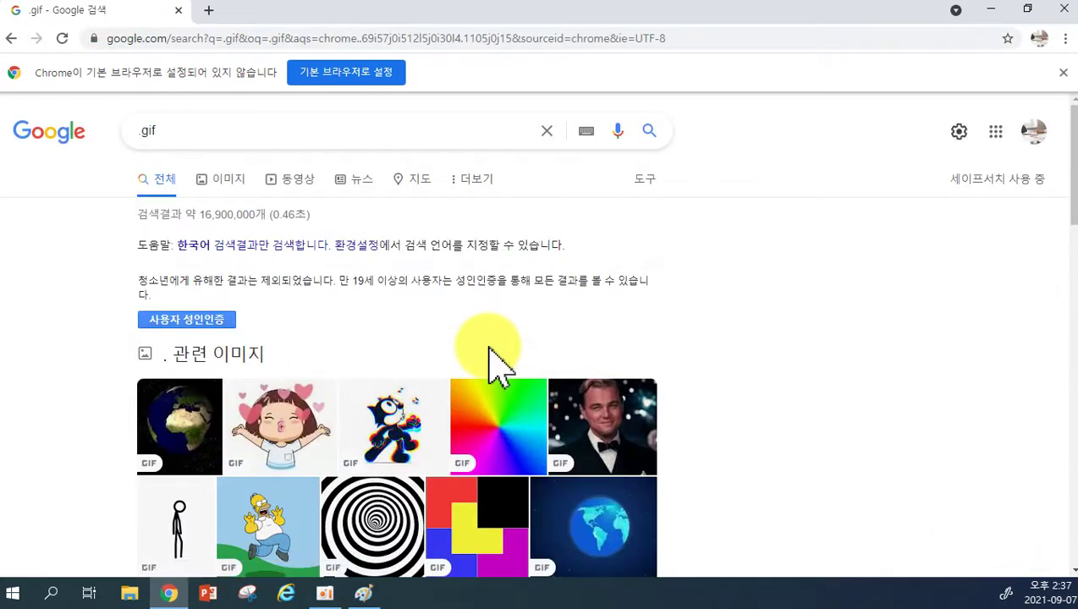
click(241, 182)
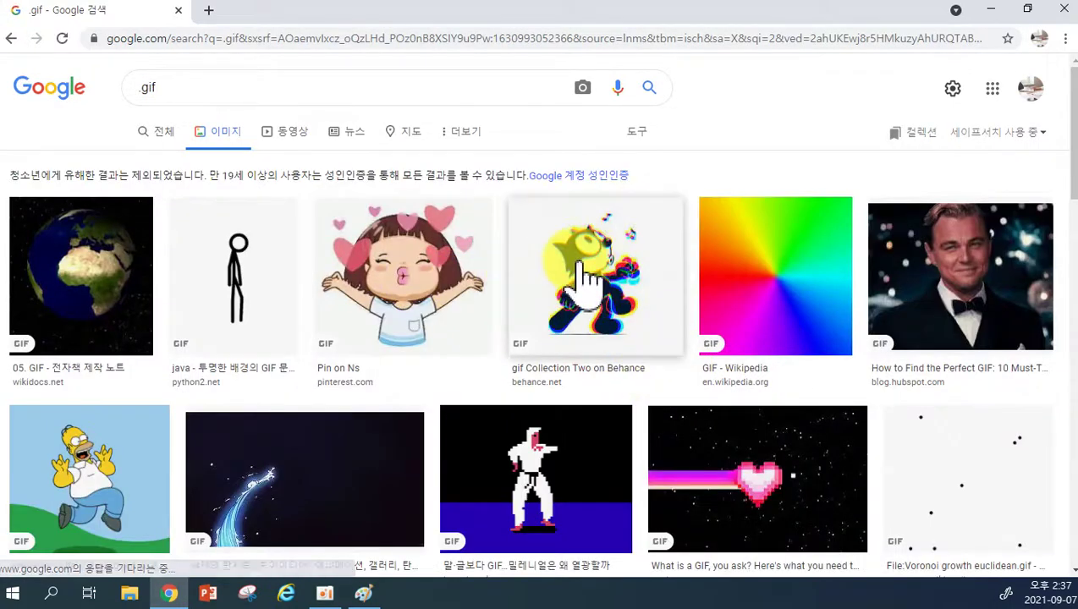
Preview the animated GIFs of the walking cartoon cat, the girl with hearts and the black stick figure.
click(578, 270)
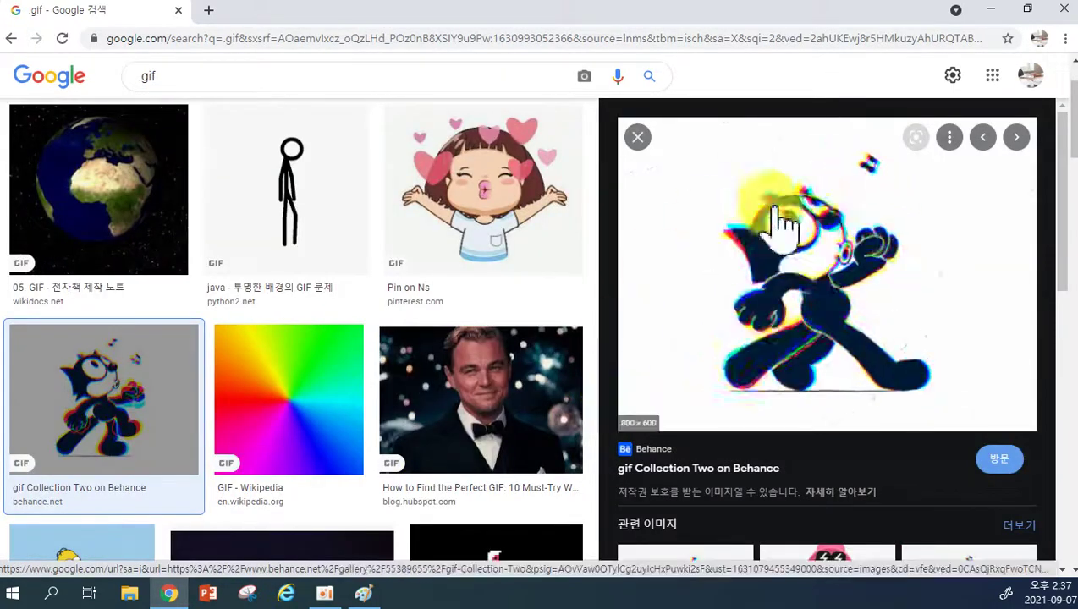
click(448, 227)
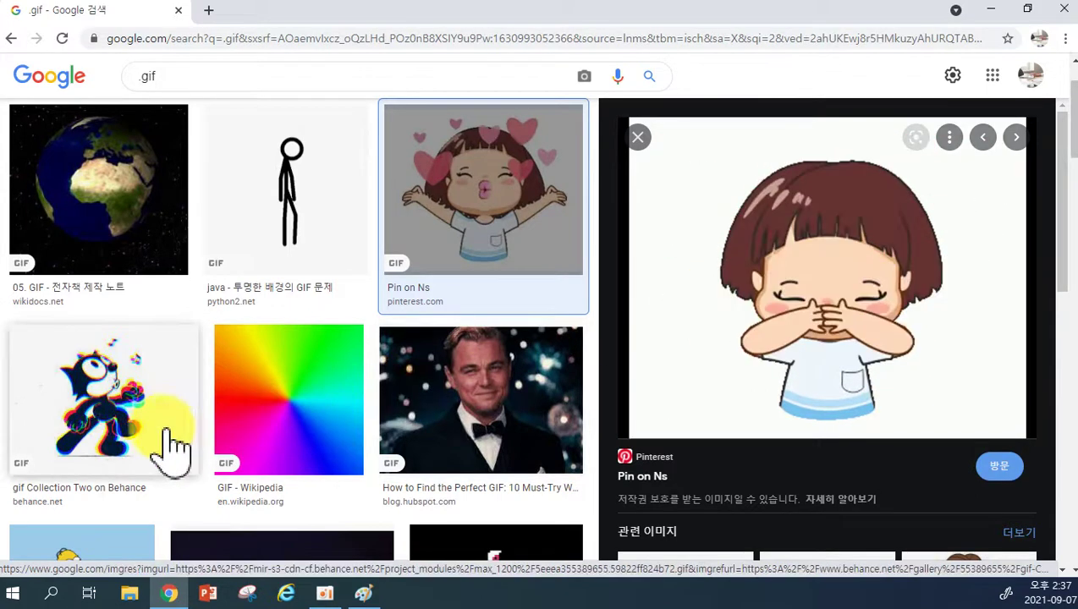
click(165, 442)
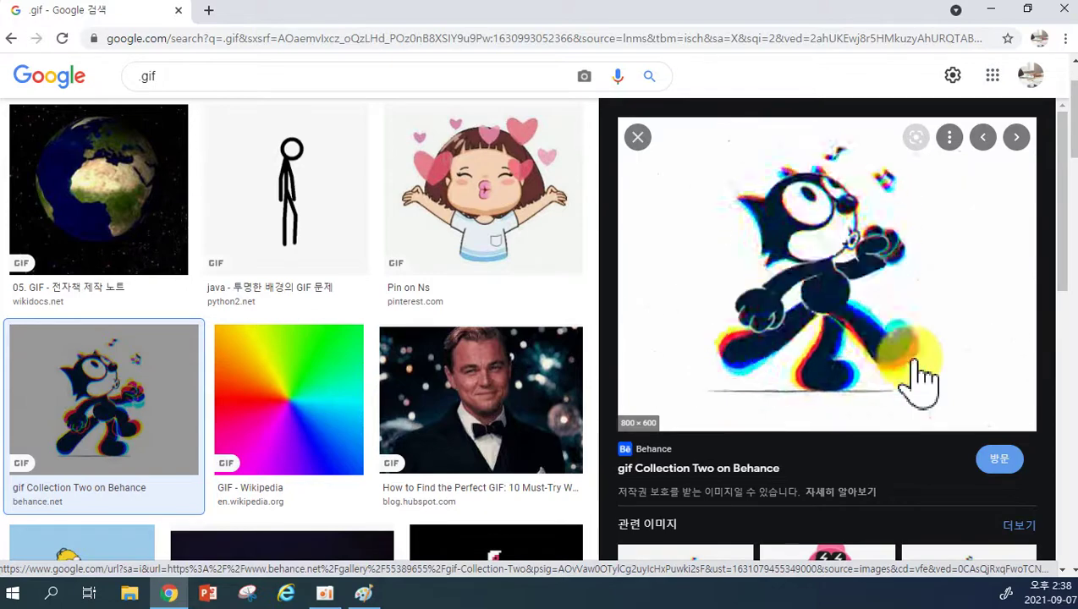
click(309, 216)
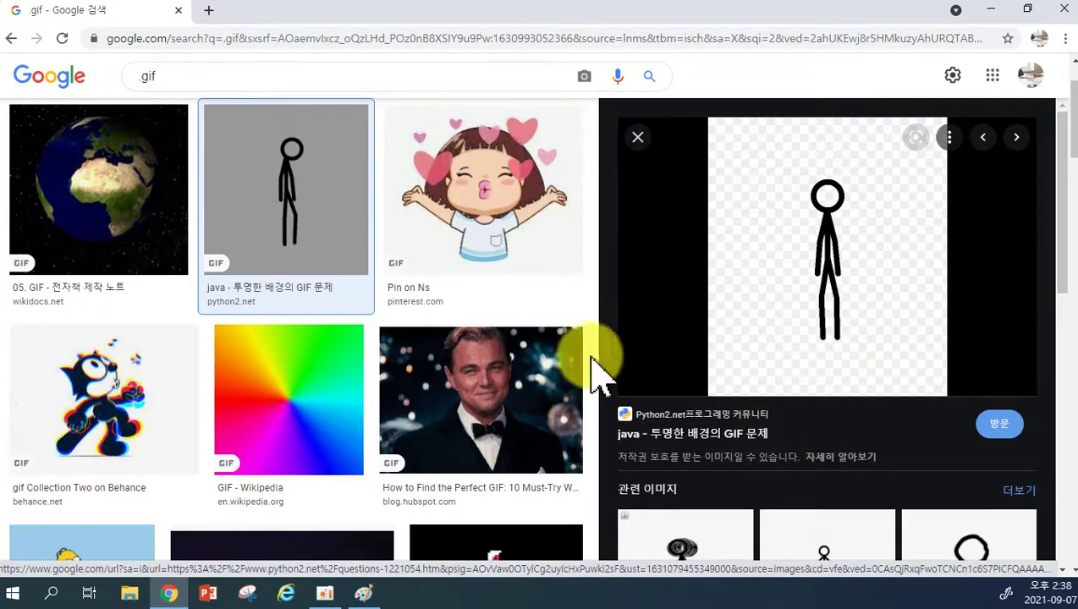
Preview the animated GIFs of the tuxedoed man raising a glass and the running Homer Simpson cartoon.
click(505, 387)
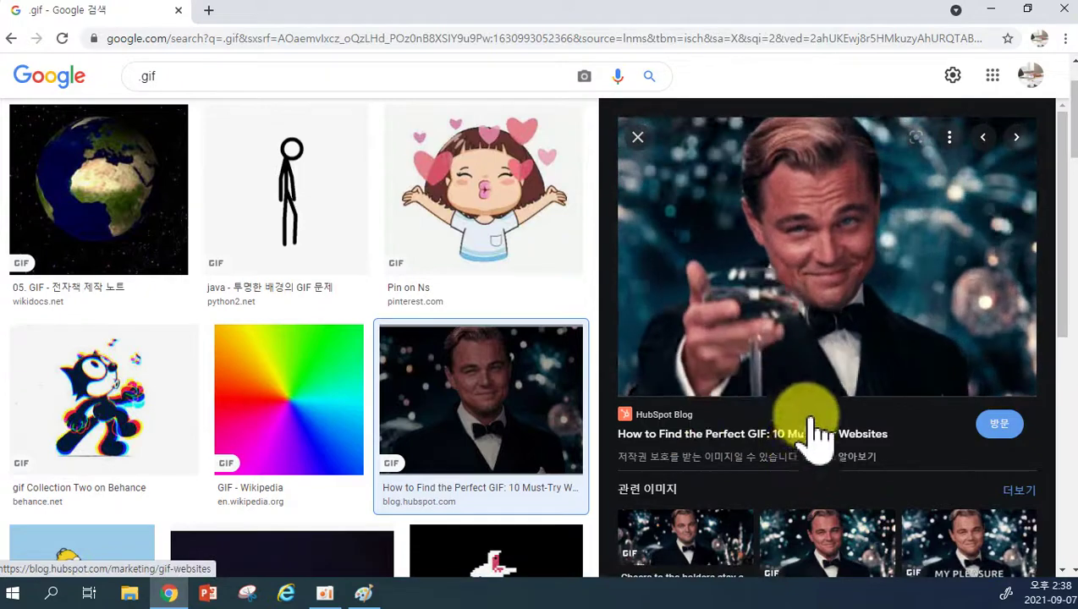
scroll(794, 421, down, 2)
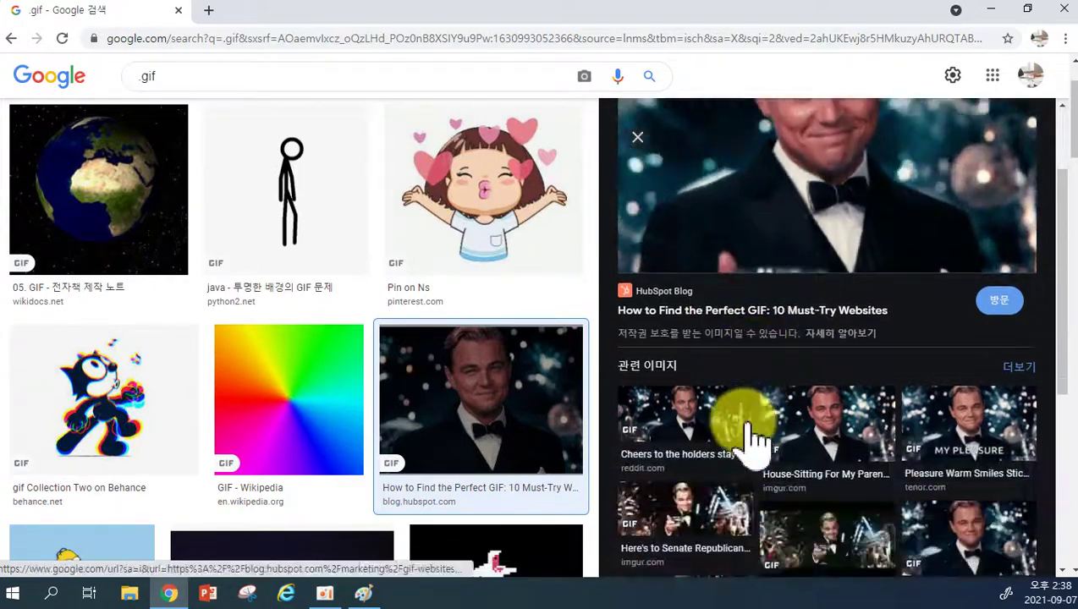
scroll(433, 488, down, 4)
click(97, 308)
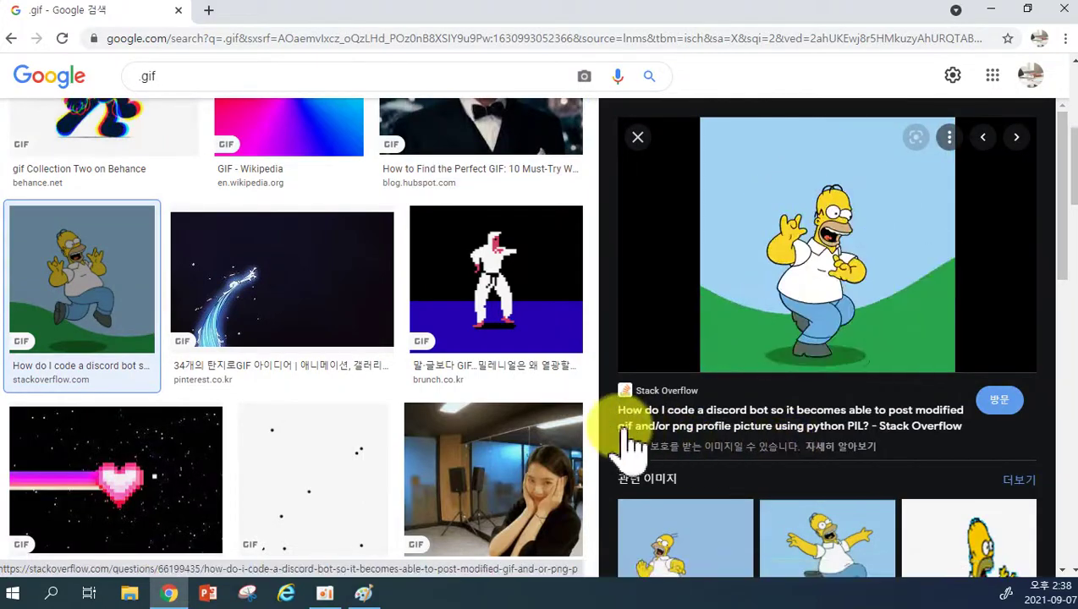
Browse further through the GIF image results and preview the animation of the person and bear doing handstands.
scroll(349, 443, down, 3)
scroll(348, 444, down, 2)
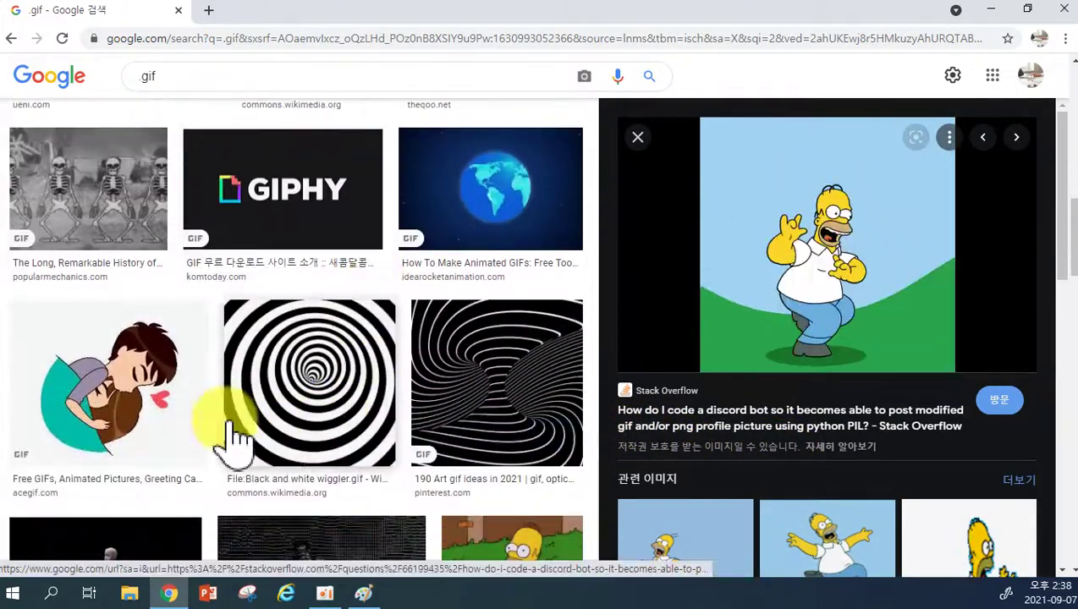
scroll(373, 444, down, 1)
scroll(423, 450, down, 2)
scroll(445, 457, down, 3)
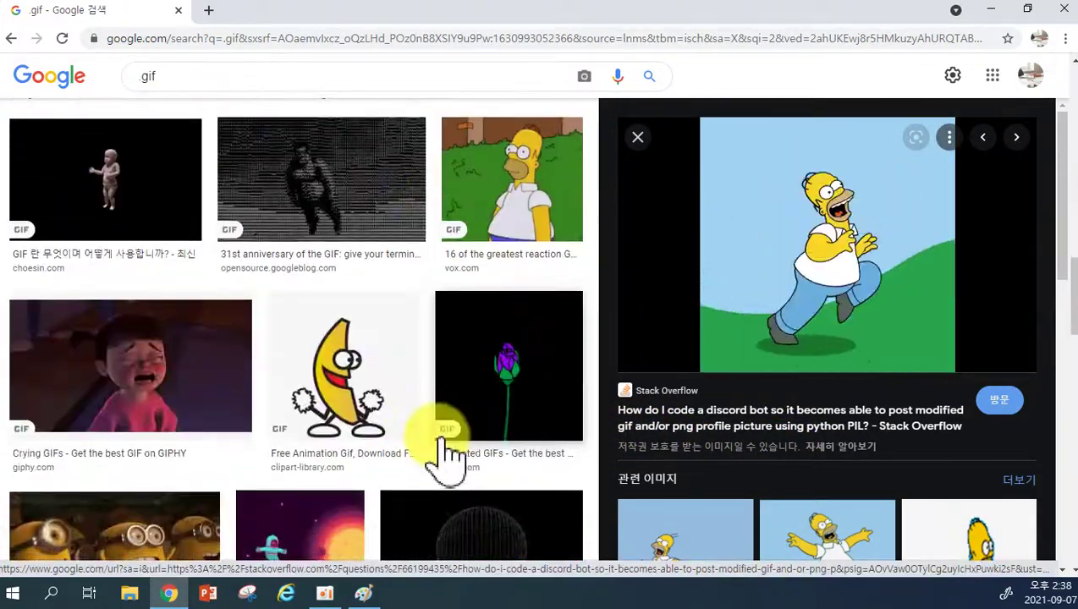
scroll(408, 457, down, 2)
scroll(406, 440, down, 4)
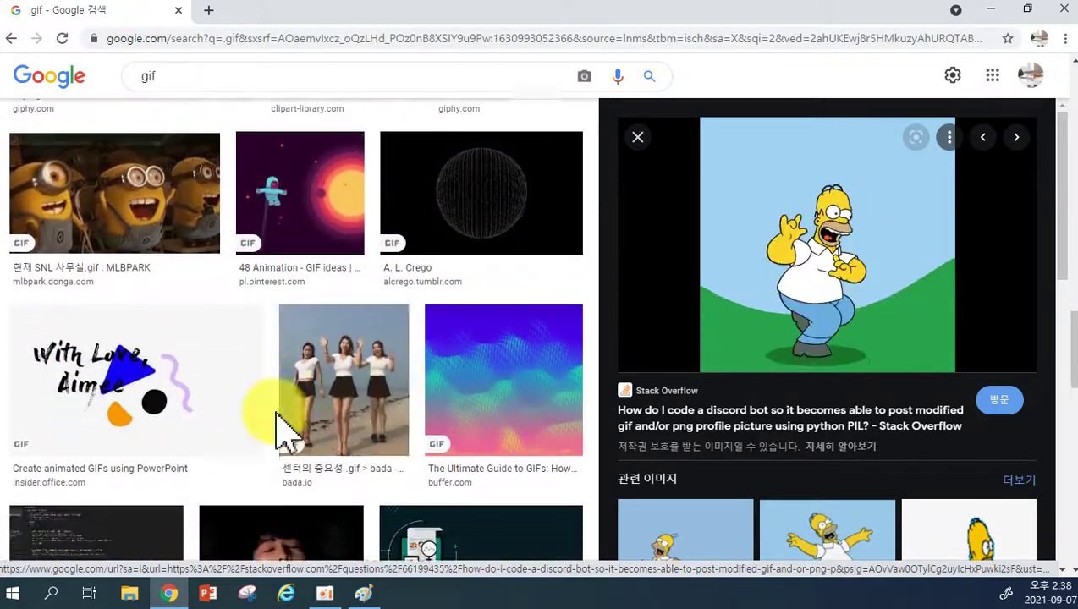
scroll(427, 452, down, 6)
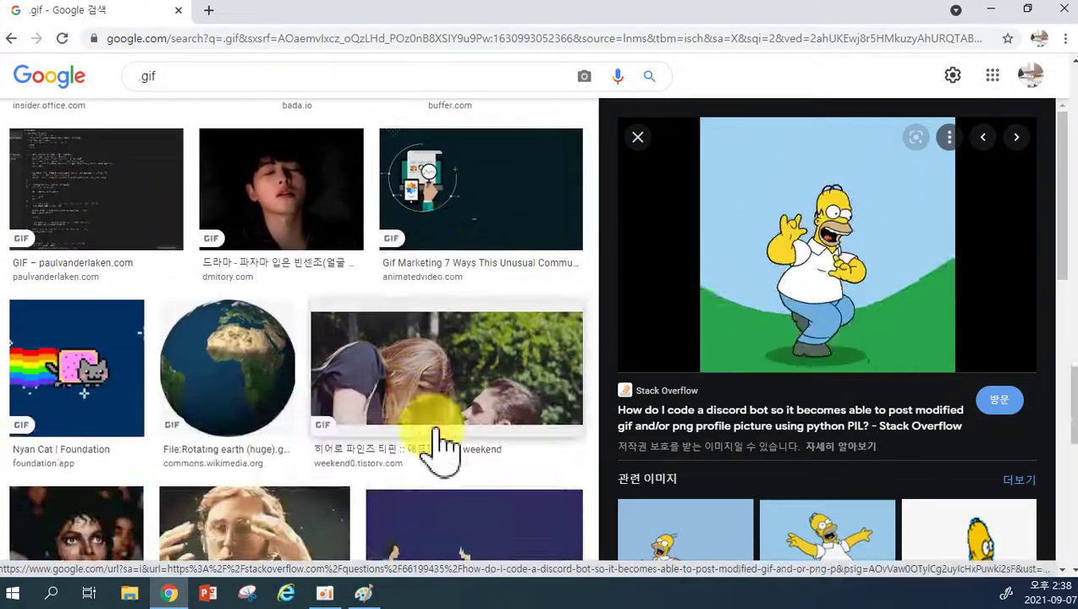
scroll(334, 474, down, 5)
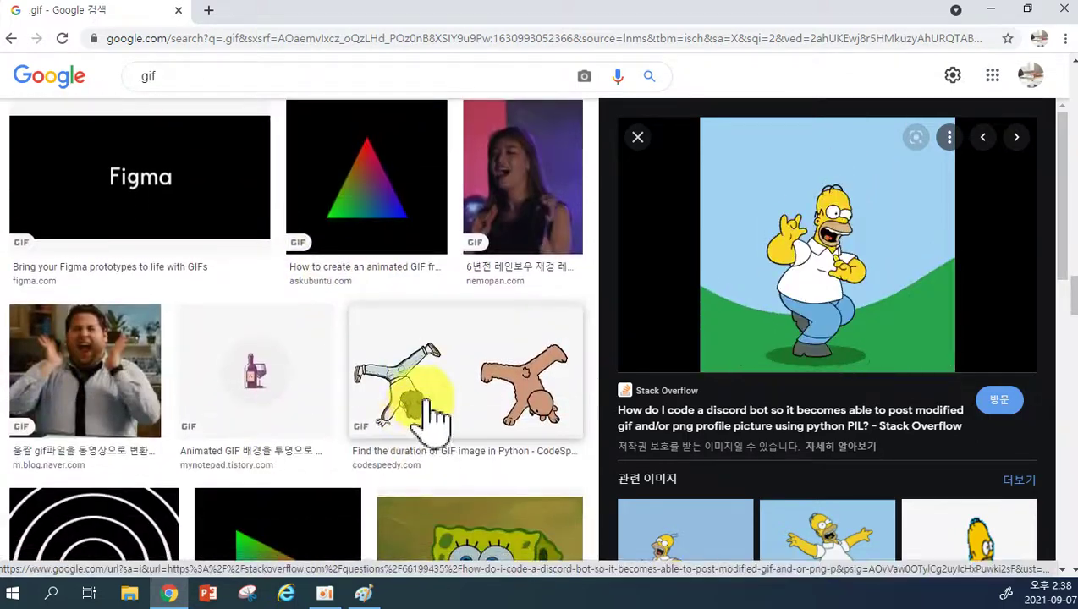
click(487, 392)
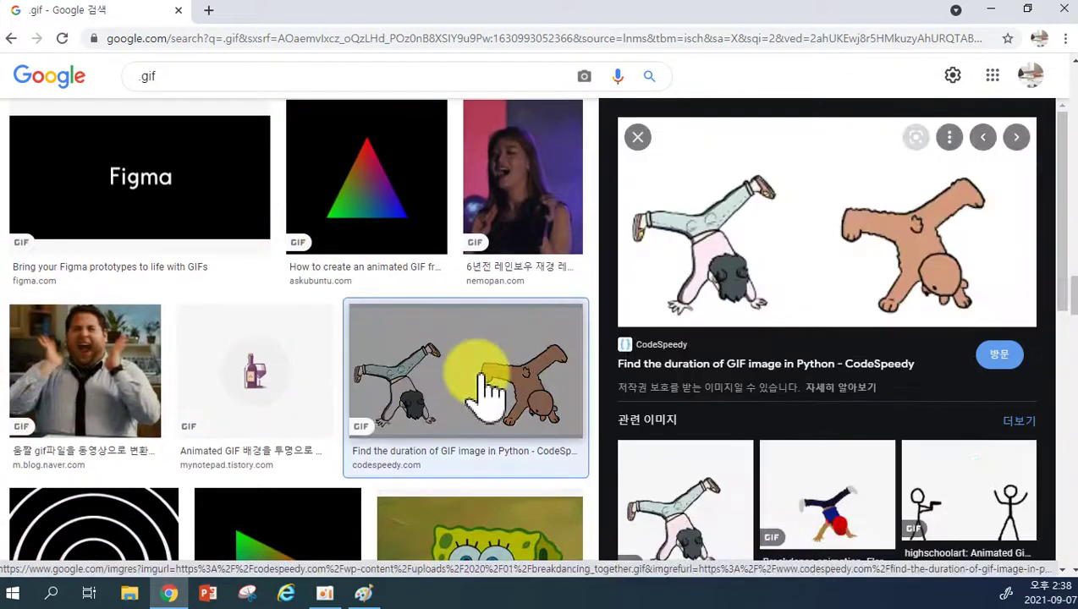
Preview the "Rainbow GIFs" SpongeBob animation and the surprised Harry Potter GIF from acegif.com.
scroll(491, 402, down, 1)
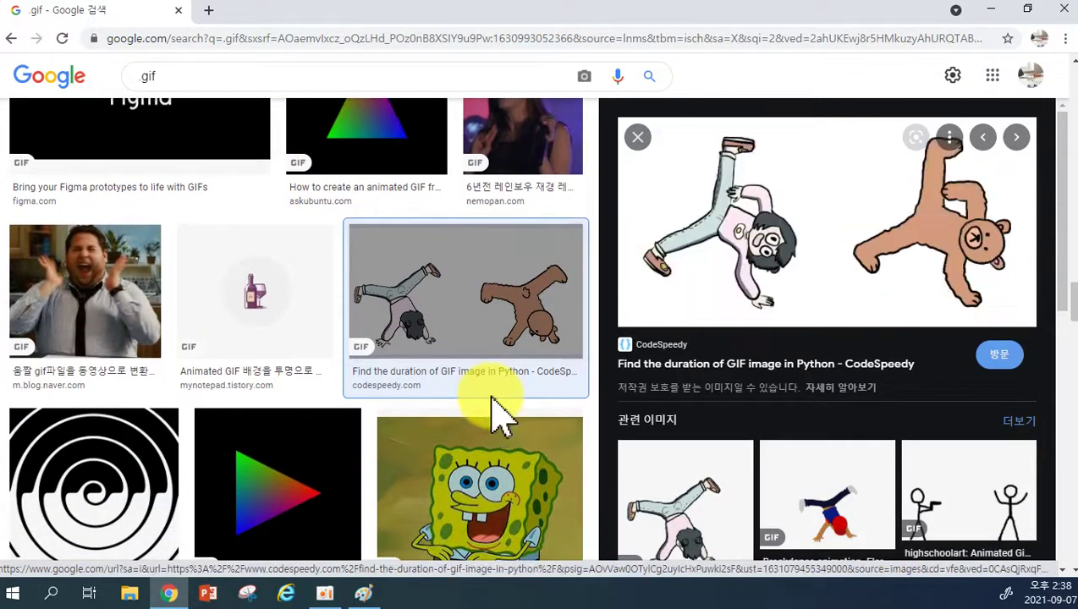
scroll(500, 415, down, 1)
click(499, 427)
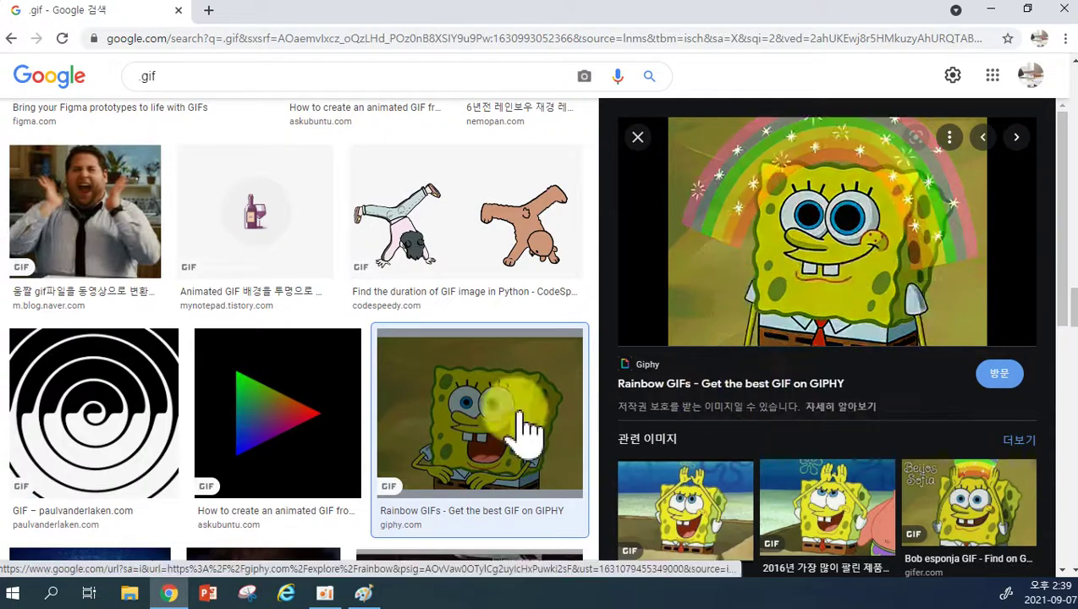
scroll(525, 428, down, 5)
click(270, 241)
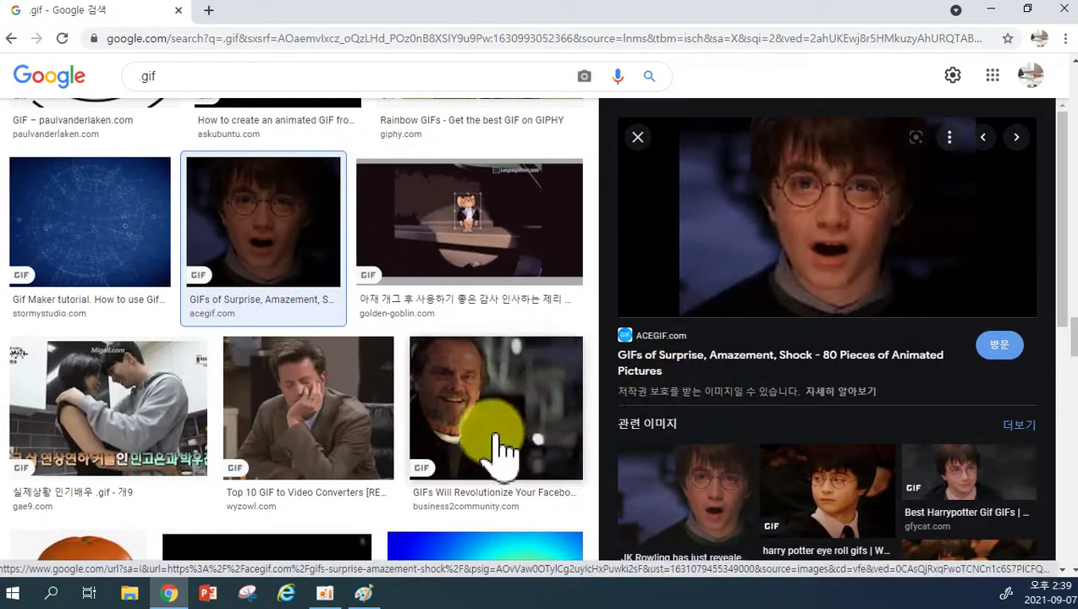
Look over more GIF results and preview the related image "harry potter eye roll gifs".
scroll(558, 446, down, 3)
scroll(563, 457, down, 2)
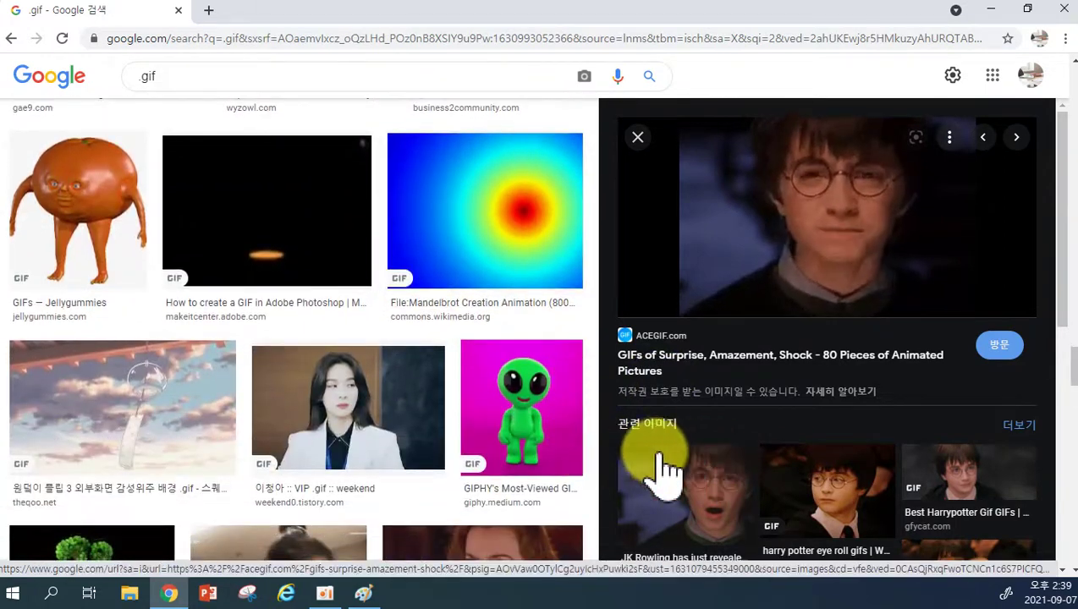
scroll(673, 473, down, 2)
scroll(879, 419, up, 2)
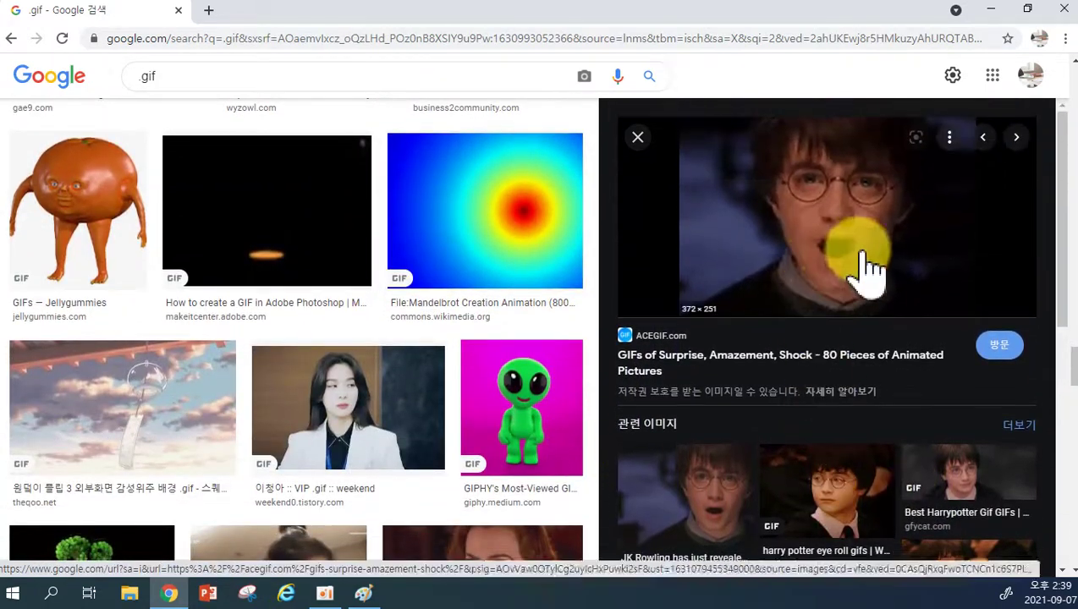
scroll(821, 321, up, 1)
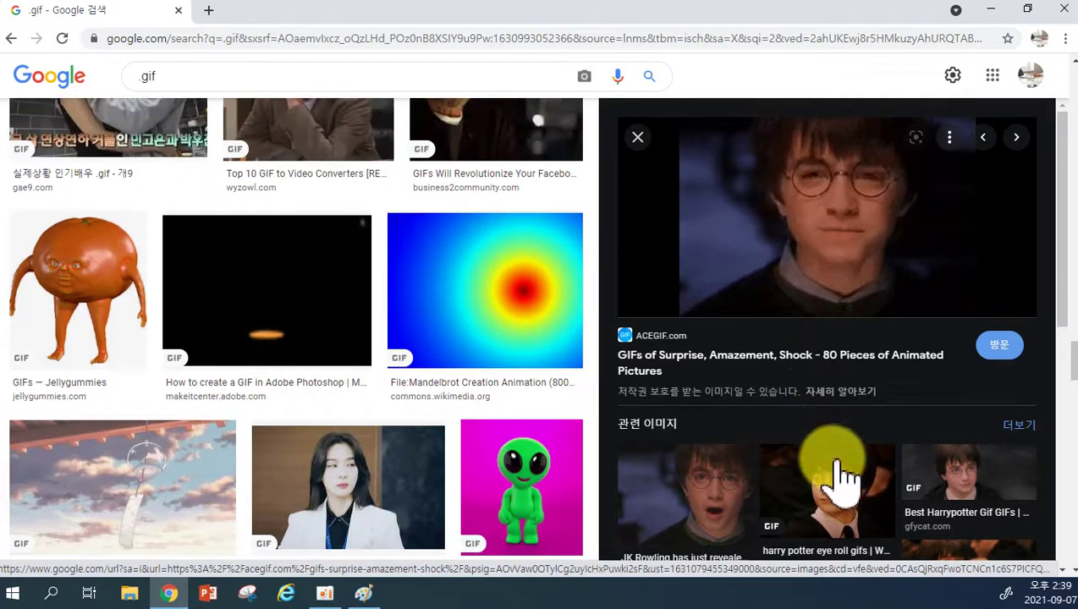
click(839, 505)
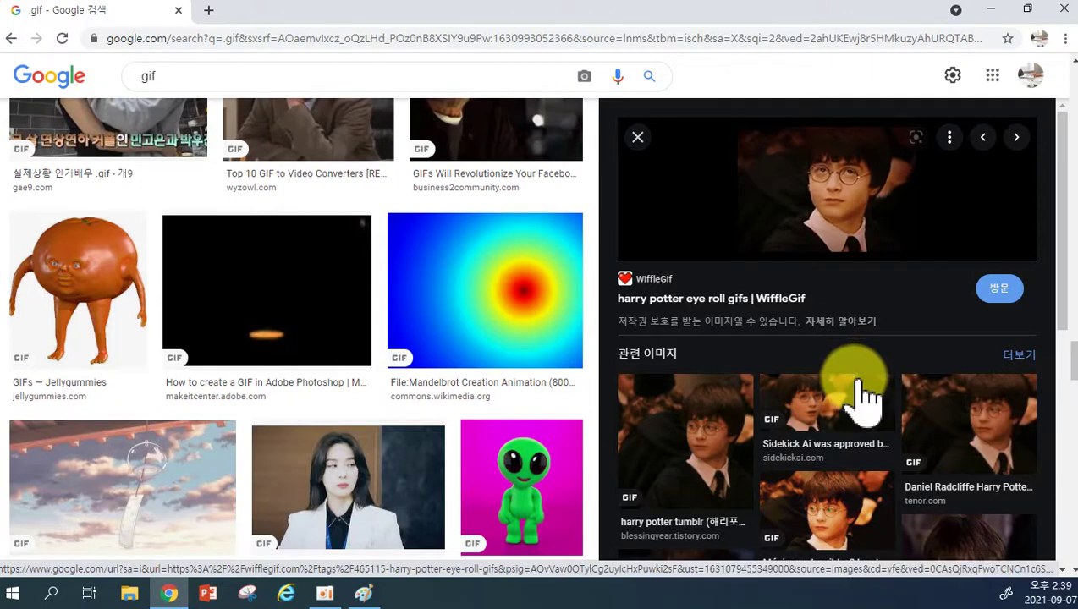
Preview the GIFs of the "Top 10 GIF to Video Converters" result and the dancing wizard from cloudinary.com.
scroll(820, 254, up, 3)
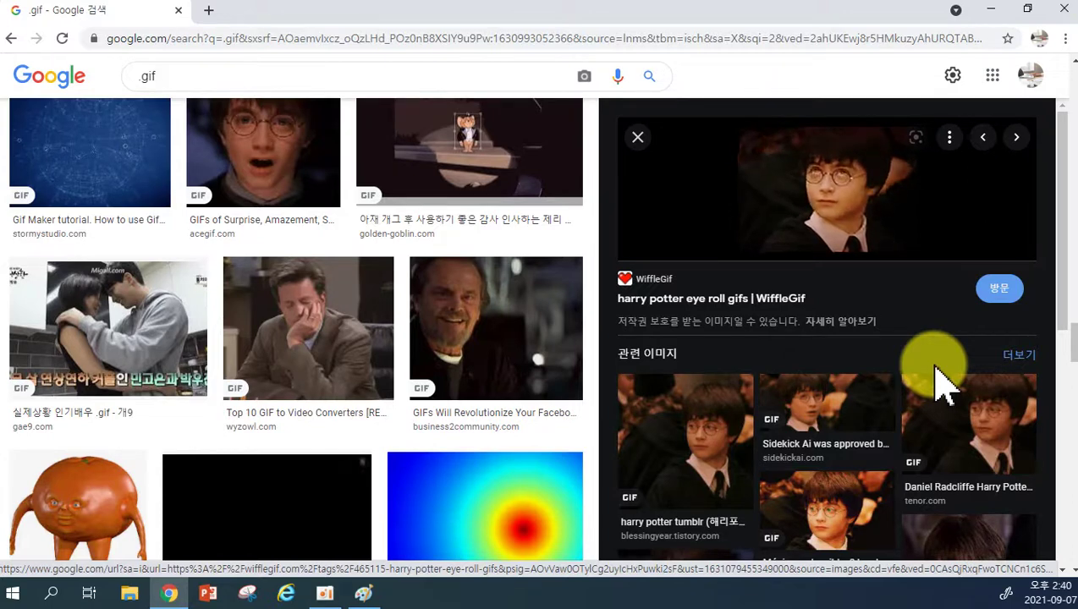
click(284, 340)
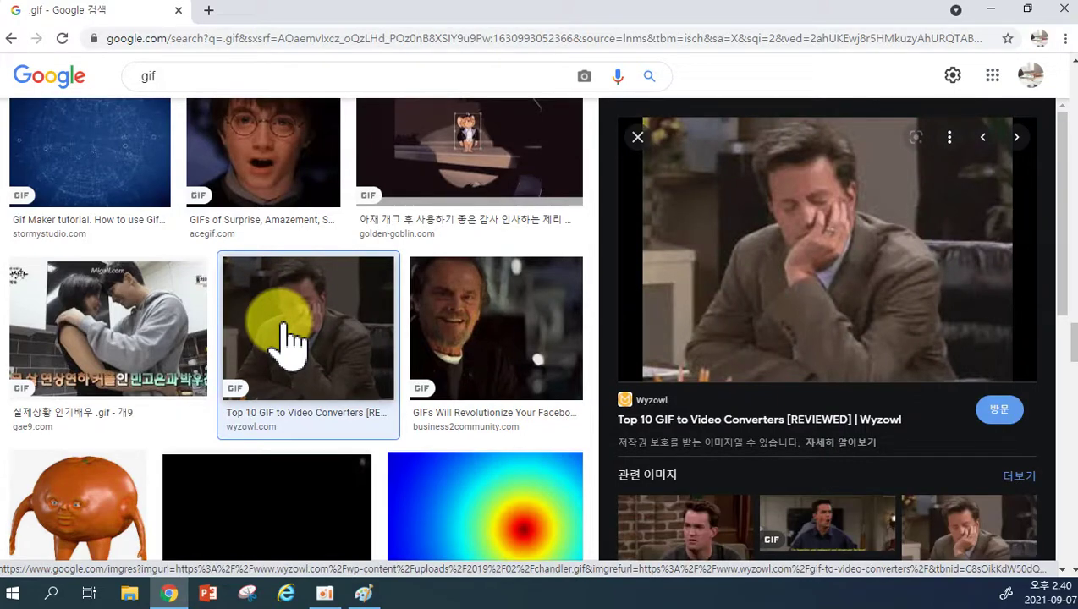
scroll(343, 393, down, 5)
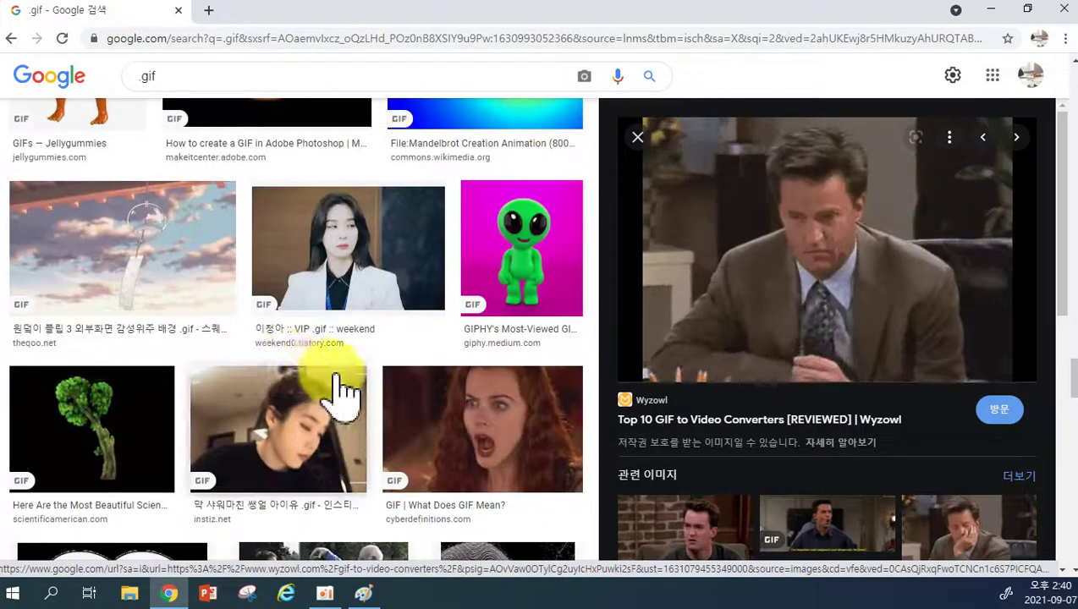
scroll(343, 393, down, 5)
click(452, 445)
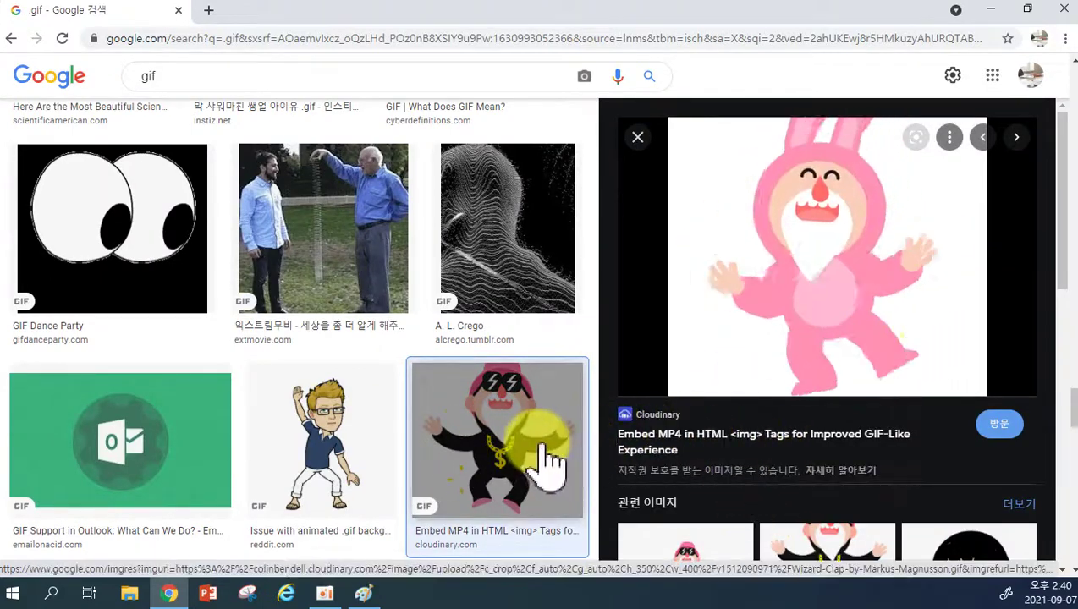
Browse the remaining GIF results and preview the "Skeleton Crew" animation from Pinterest.
scroll(545, 463, down, 2)
scroll(548, 465, down, 3)
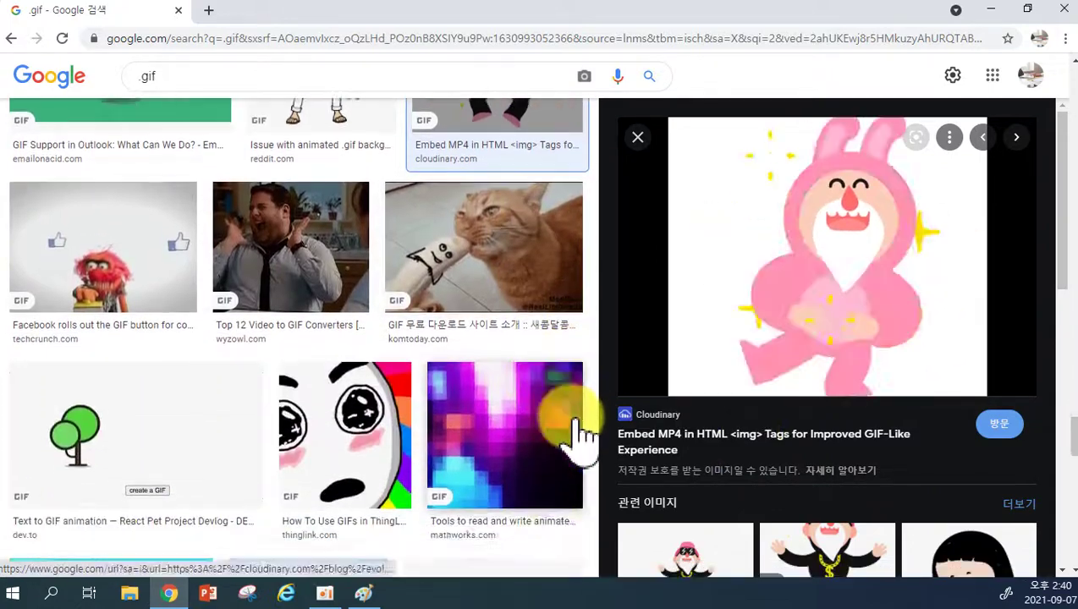
scroll(576, 436, down, 4)
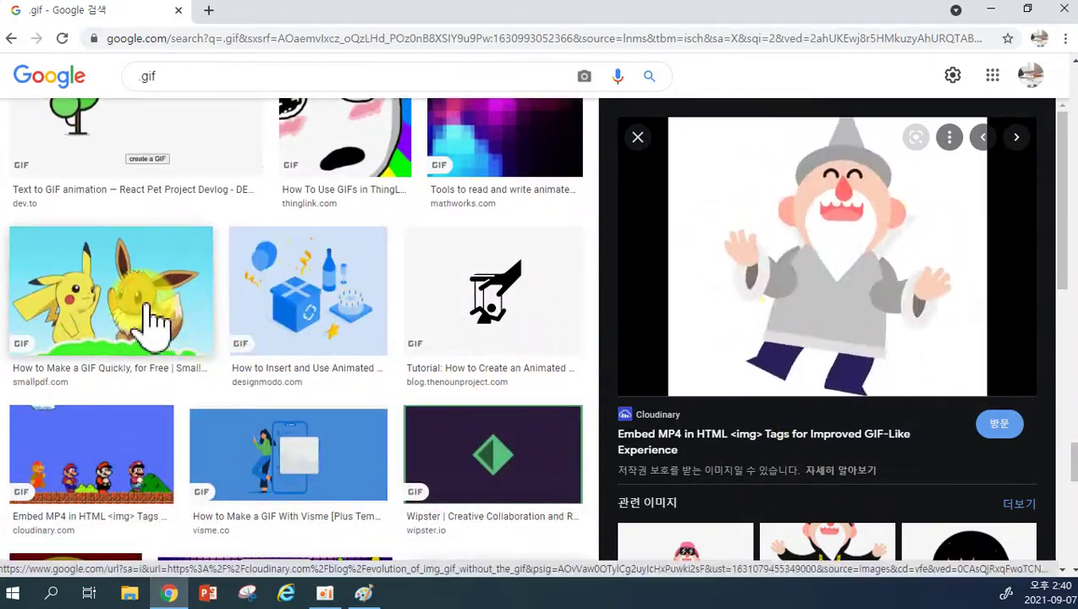
scroll(779, 355, down, 2)
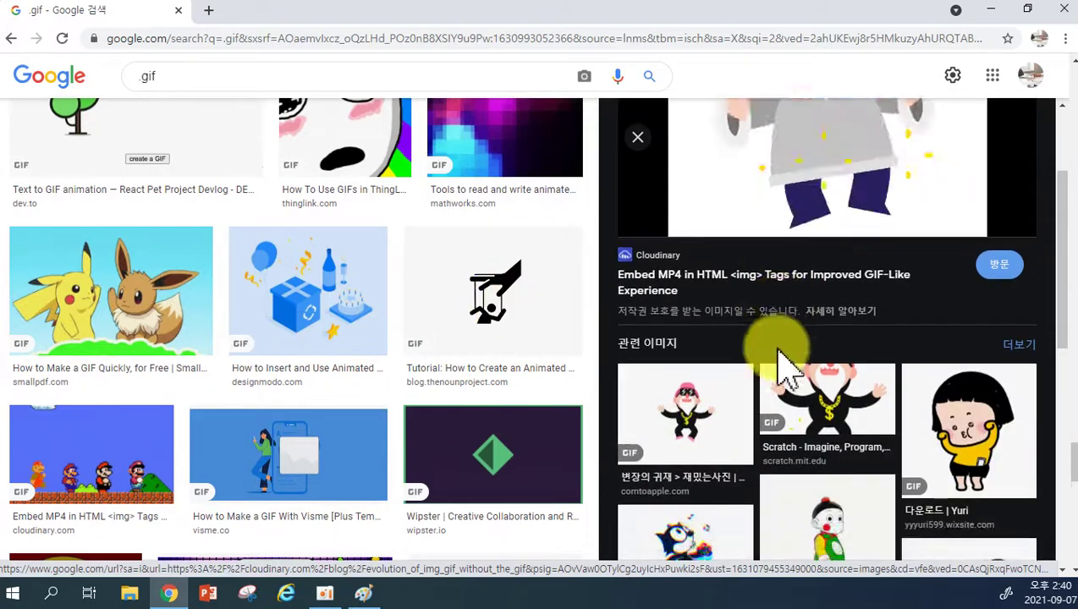
scroll(505, 445, down, 10)
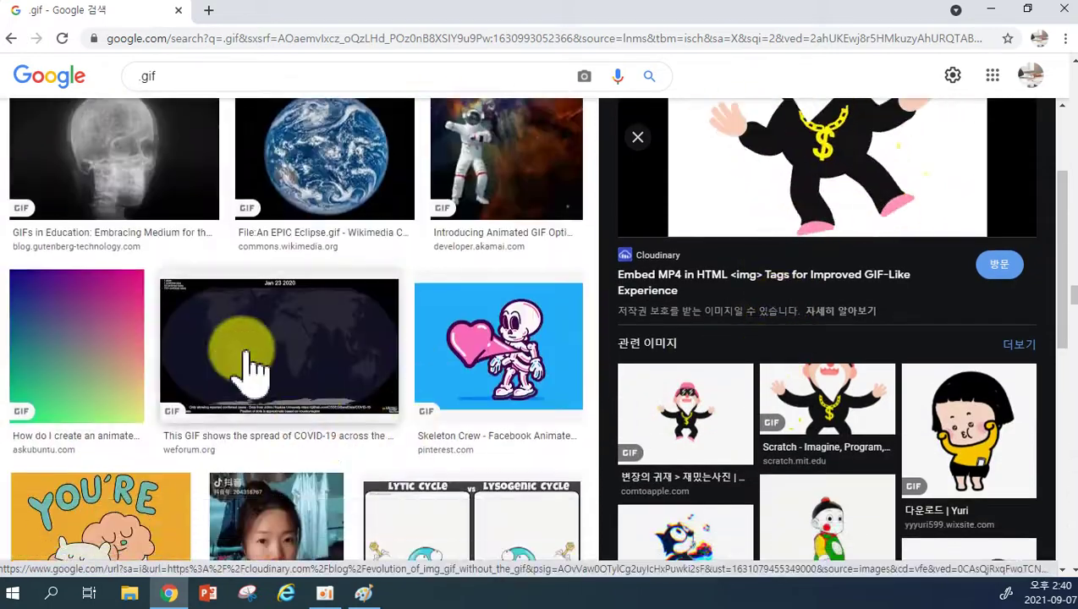
click(508, 372)
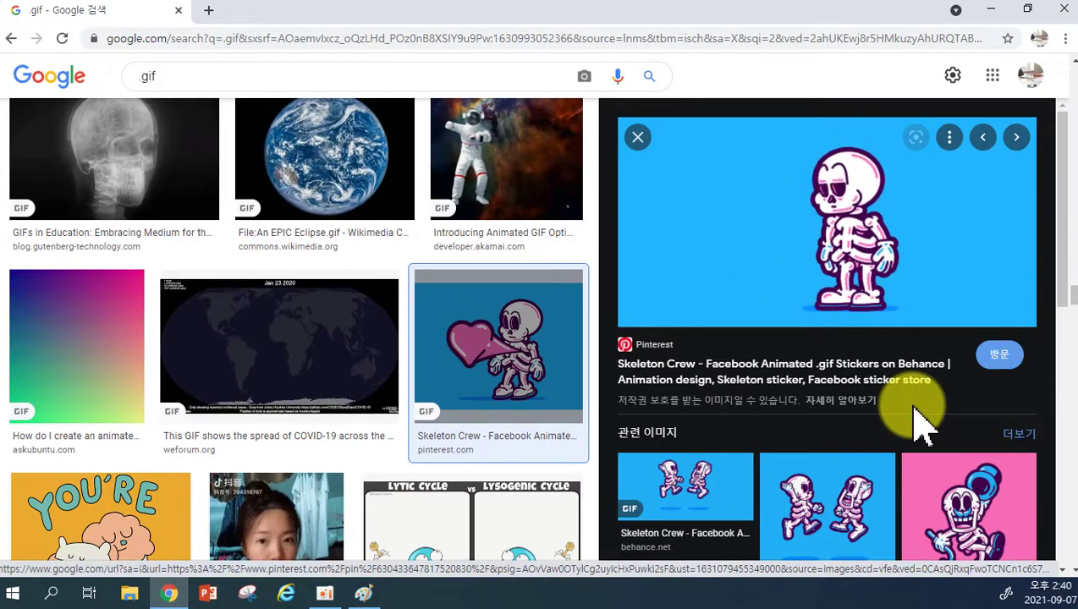
Close Chrome to return to Paint and open the PNG image "캡처" from the personally named folder ending in 2 inside Documents.
click(1064, 8)
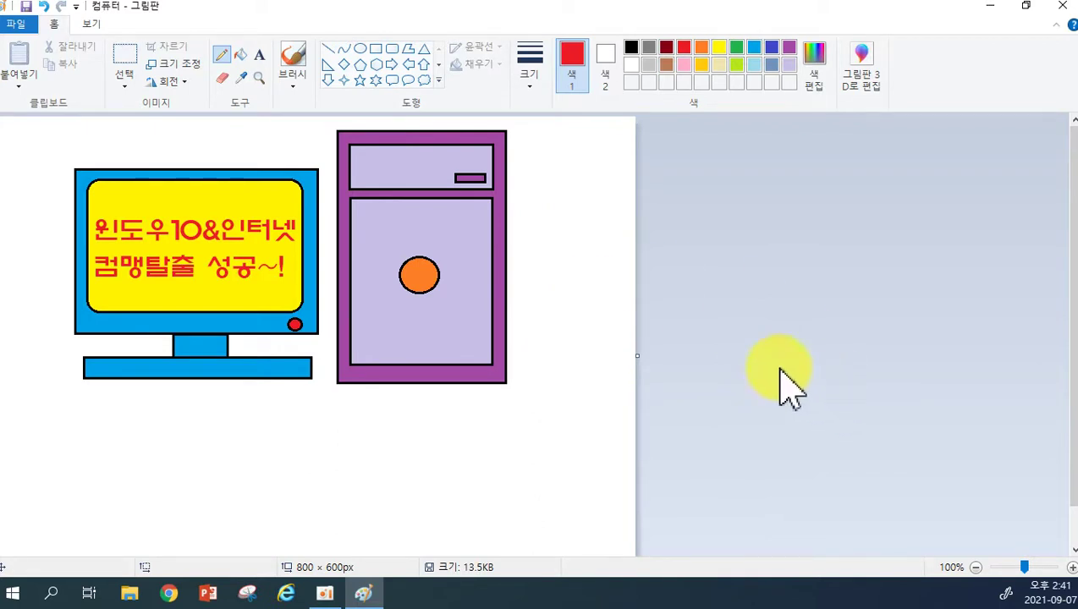
click(28, 23)
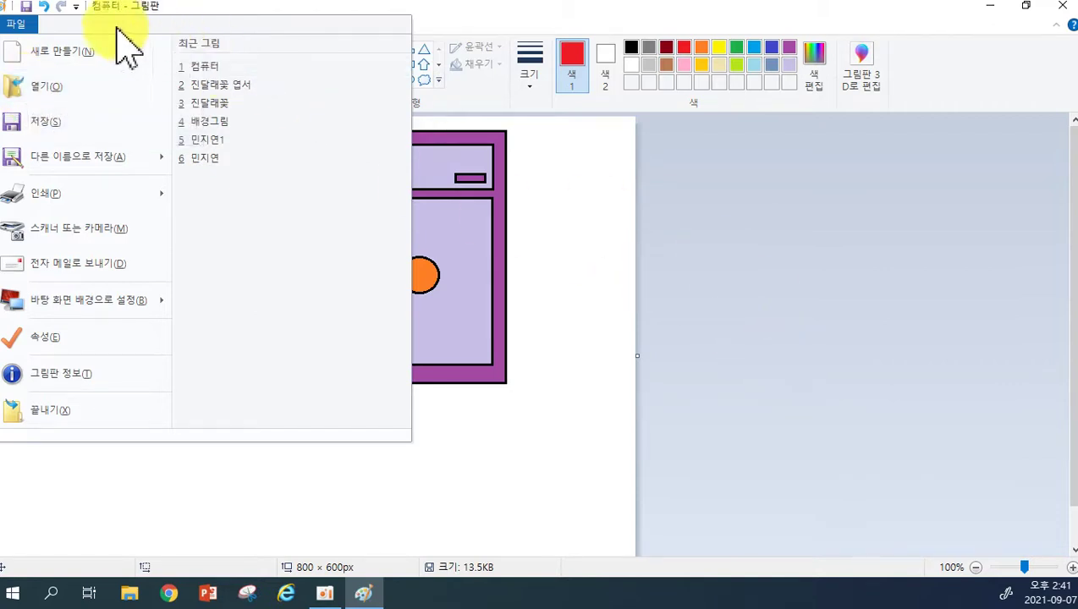
click(34, 88)
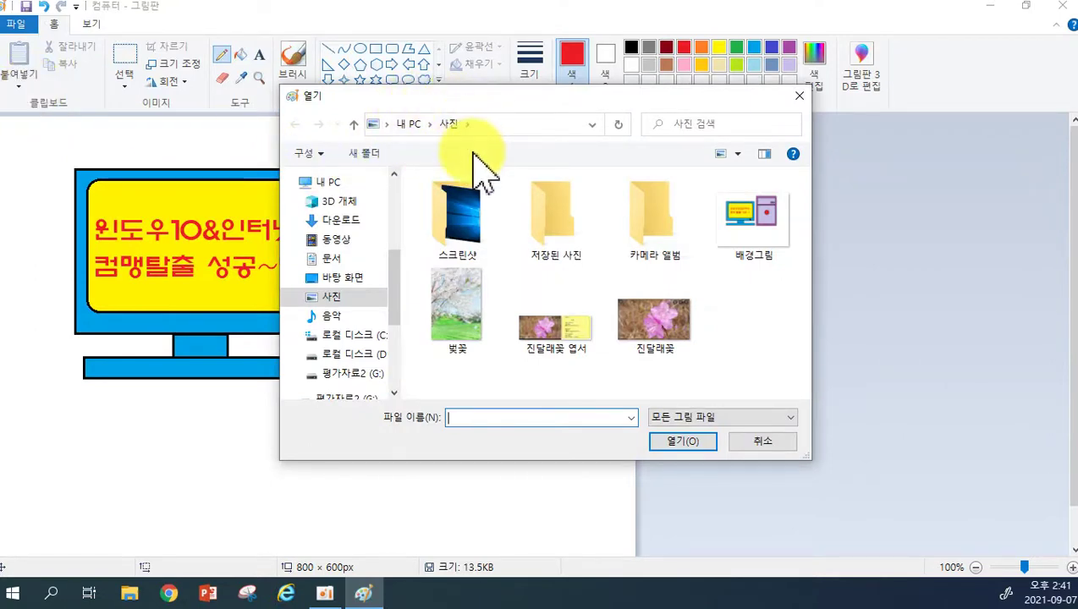
click(345, 259)
drag(805, 288, 718, 338)
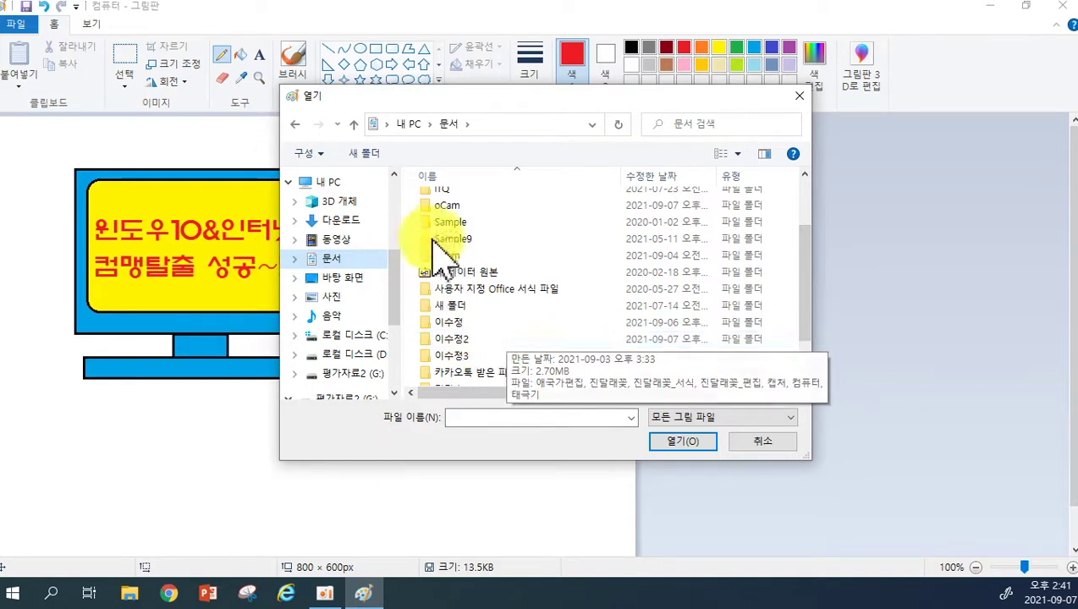
click(462, 338)
double_click(463, 338)
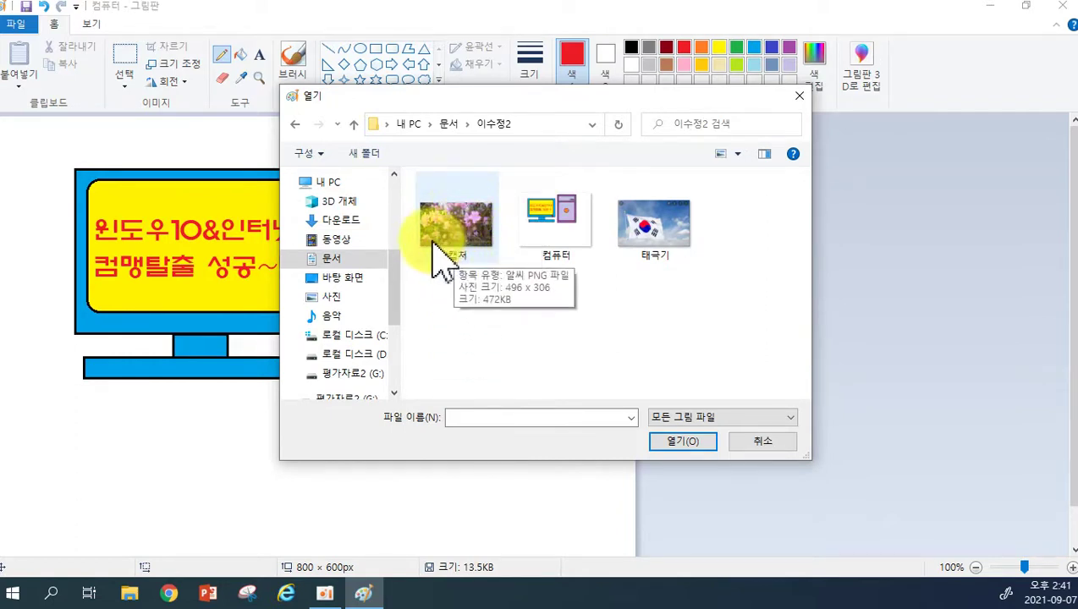
click(441, 230)
click(677, 438)
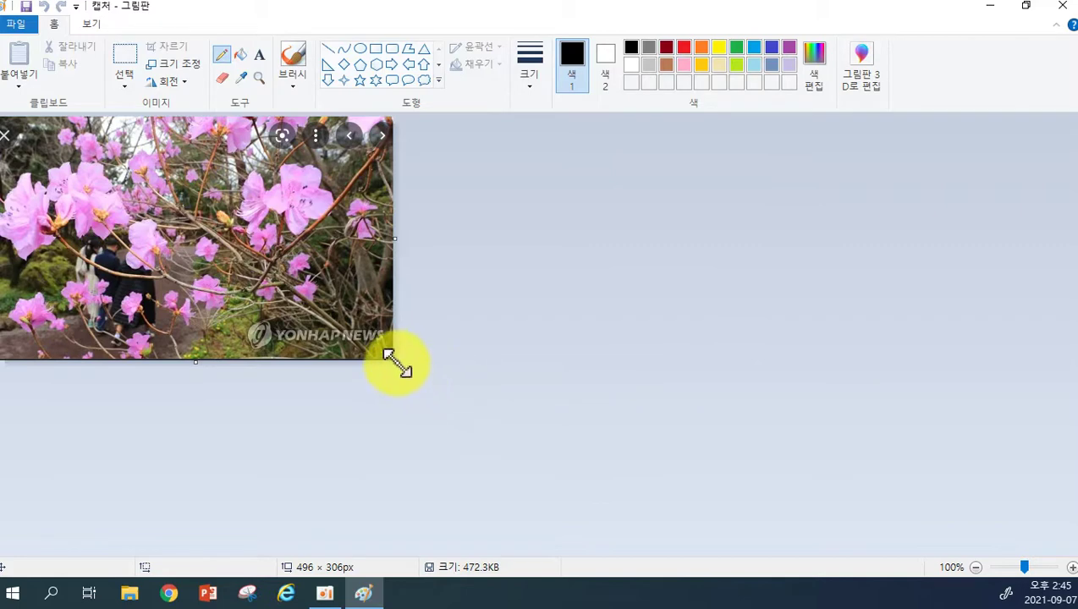
Try extending the canvas sideways to 844 × 307 px and downwards to 496 × 552 px, undoing each resize.
drag(393, 360, 670, 362)
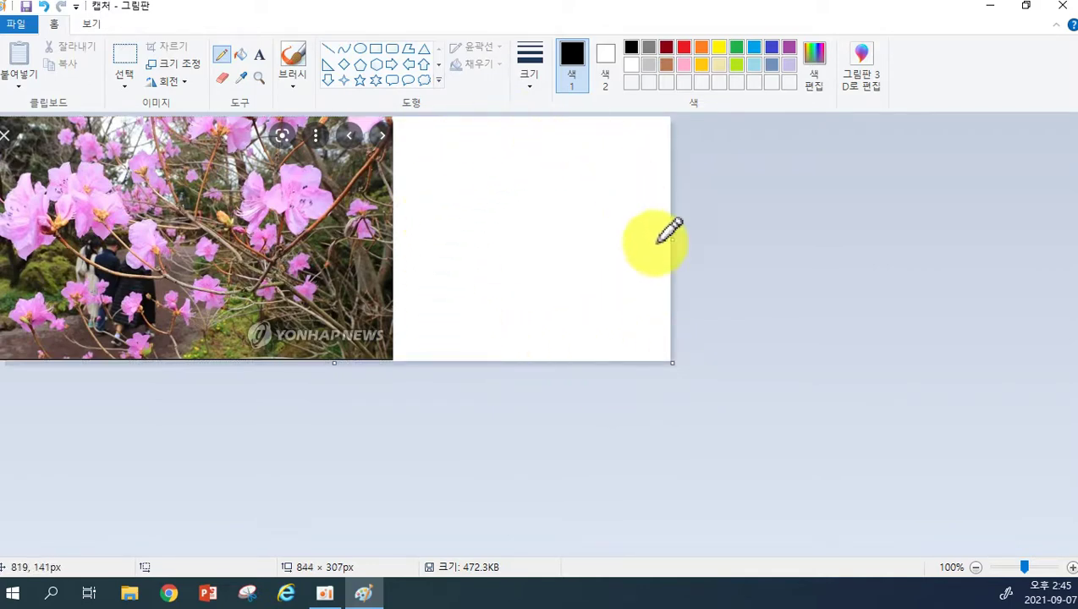
click(44, 7)
click(44, 7)
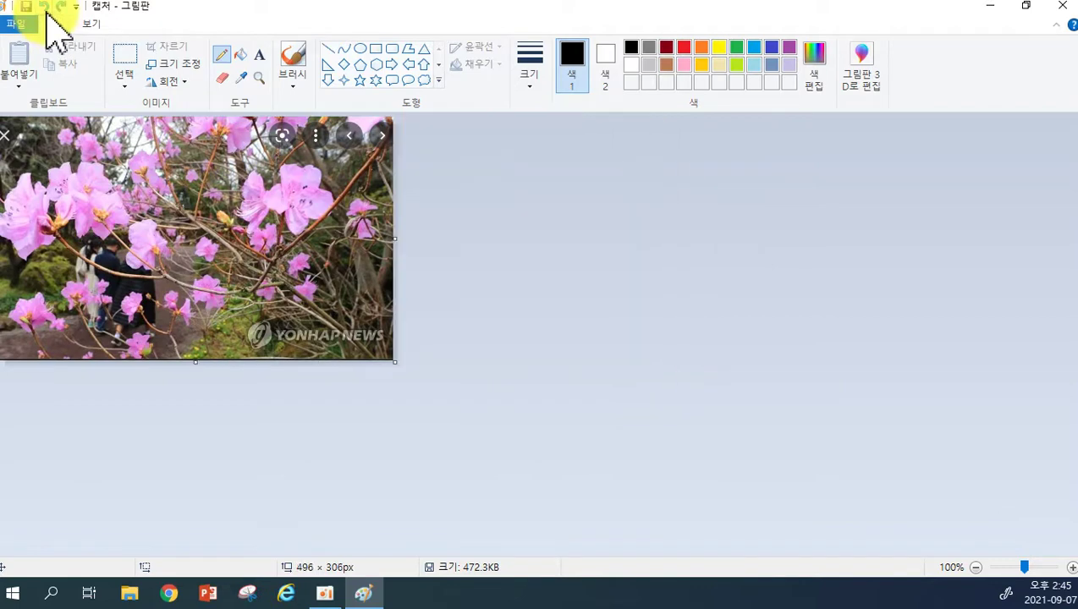
drag(194, 364, 203, 555)
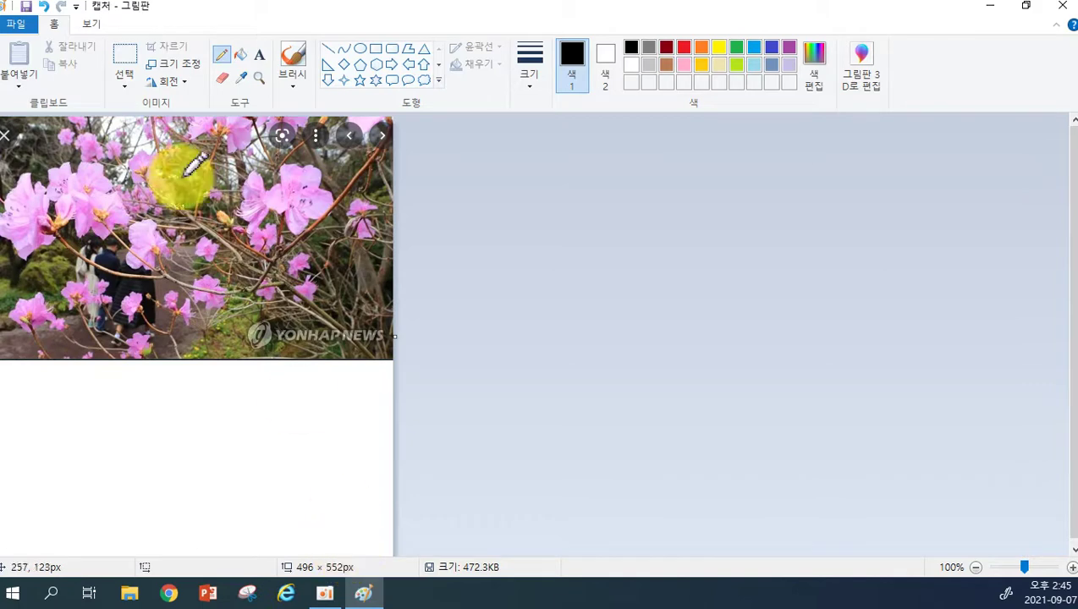
click(44, 5)
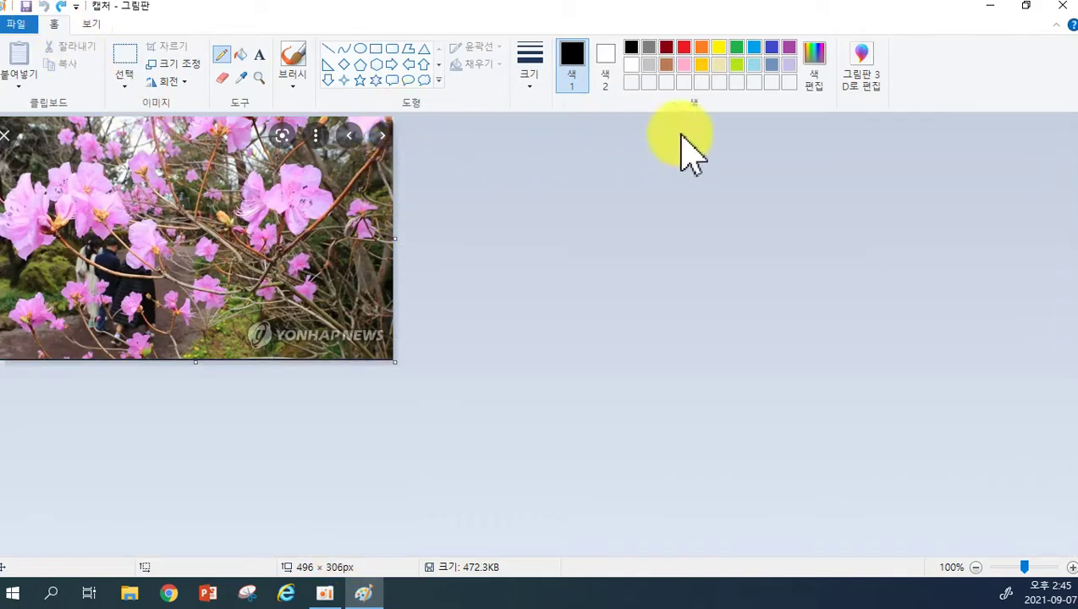
Widen the canvas to 954 × 306 px and draw a rounded rectangle about 440 × 294 px there, with solid lime outline and yellow natural-pencil fill.
drag(395, 240, 758, 249)
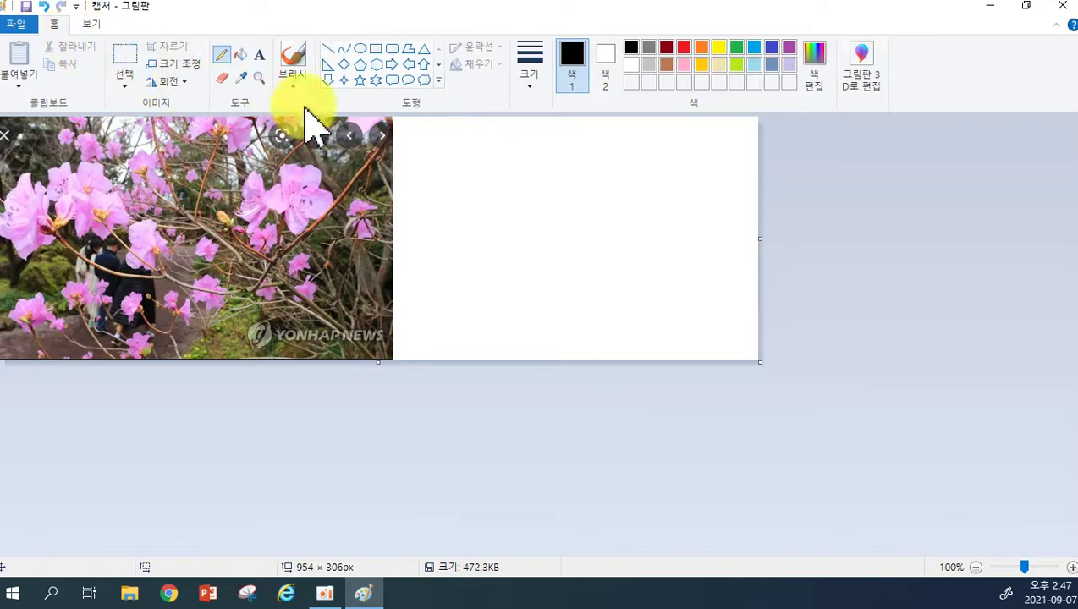
click(395, 51)
click(476, 48)
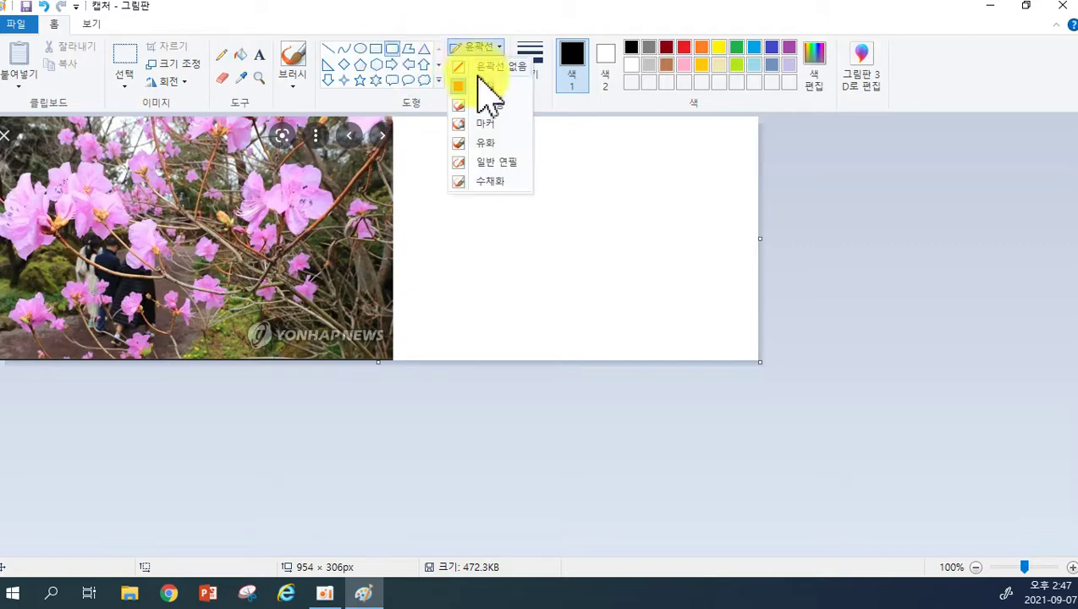
click(480, 85)
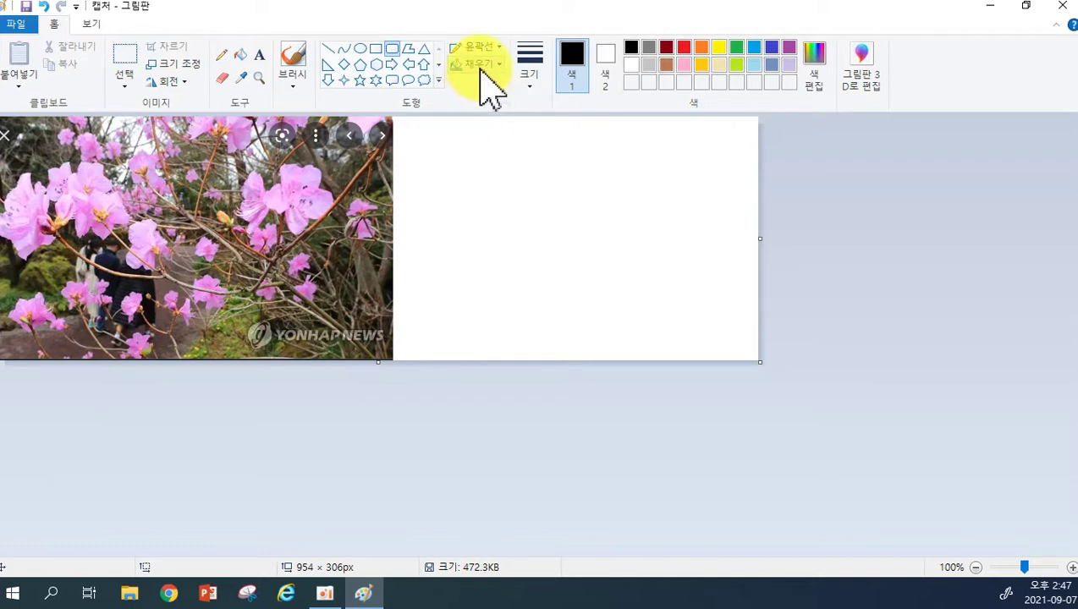
click(479, 66)
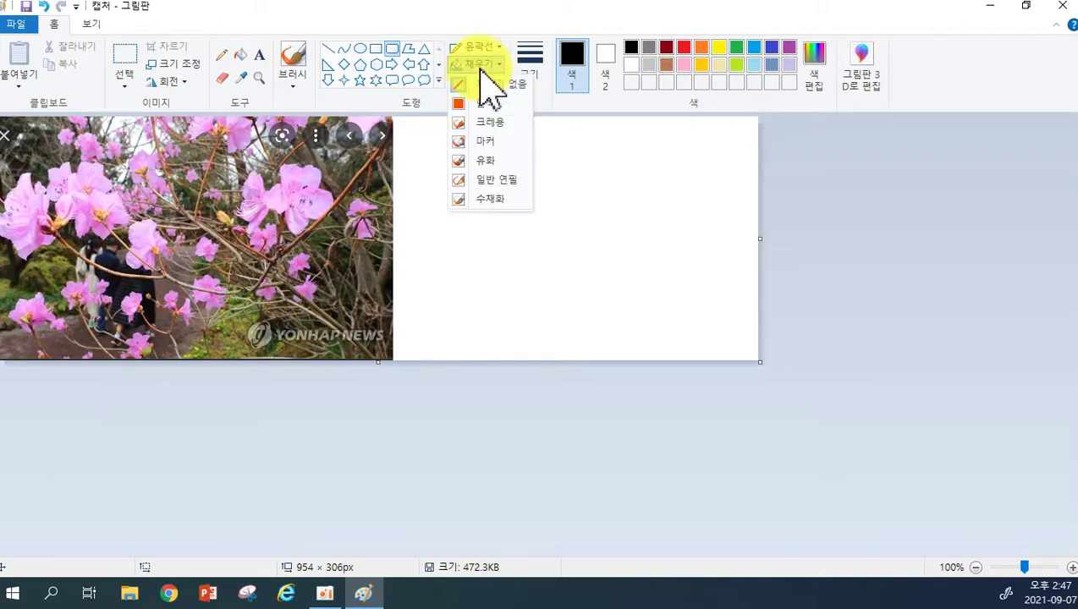
click(497, 180)
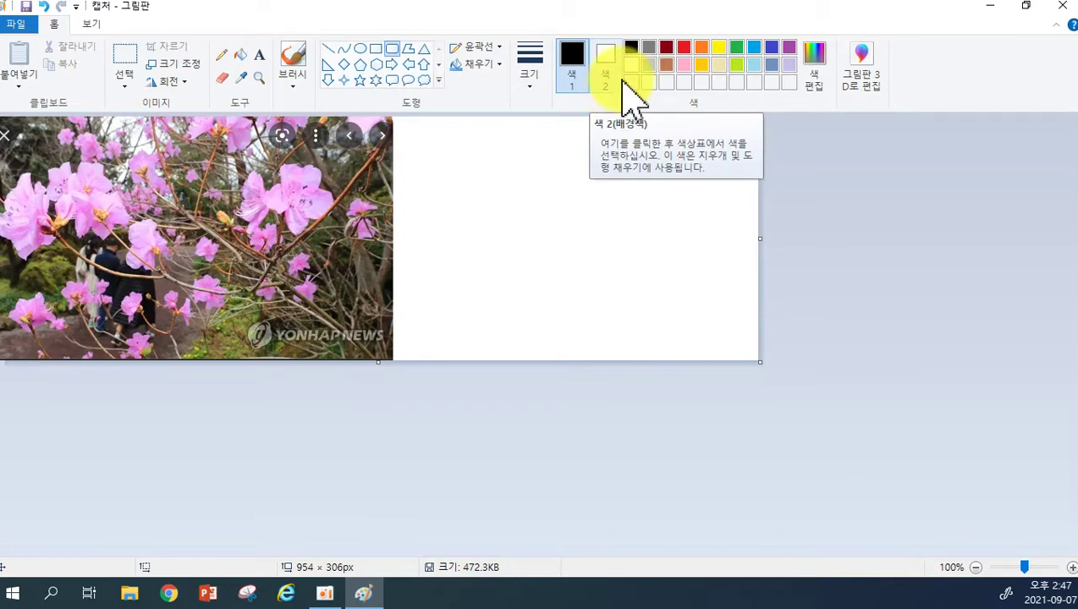
click(737, 65)
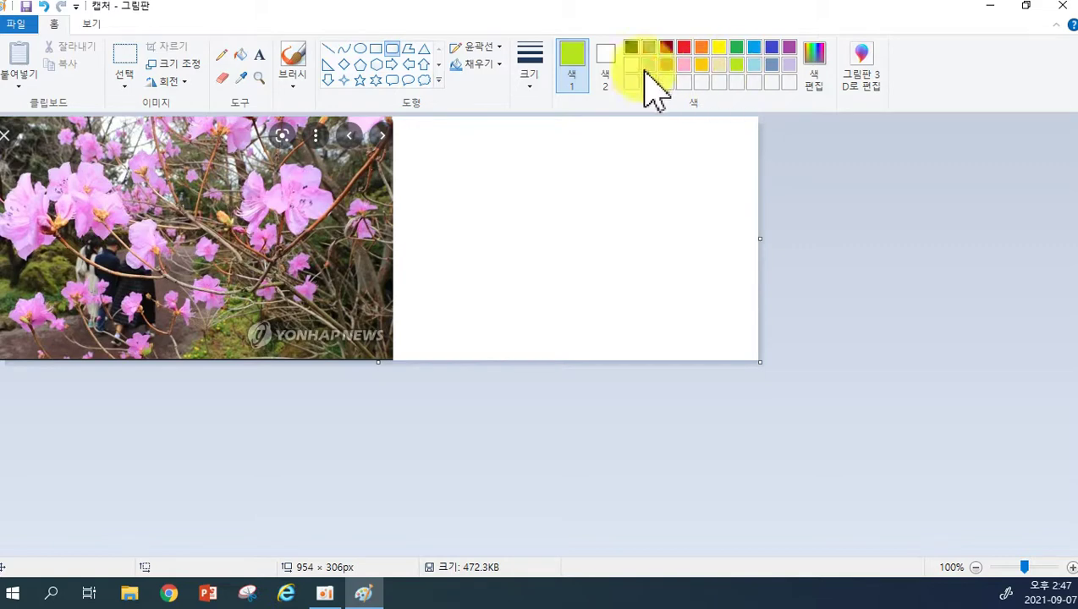
click(604, 60)
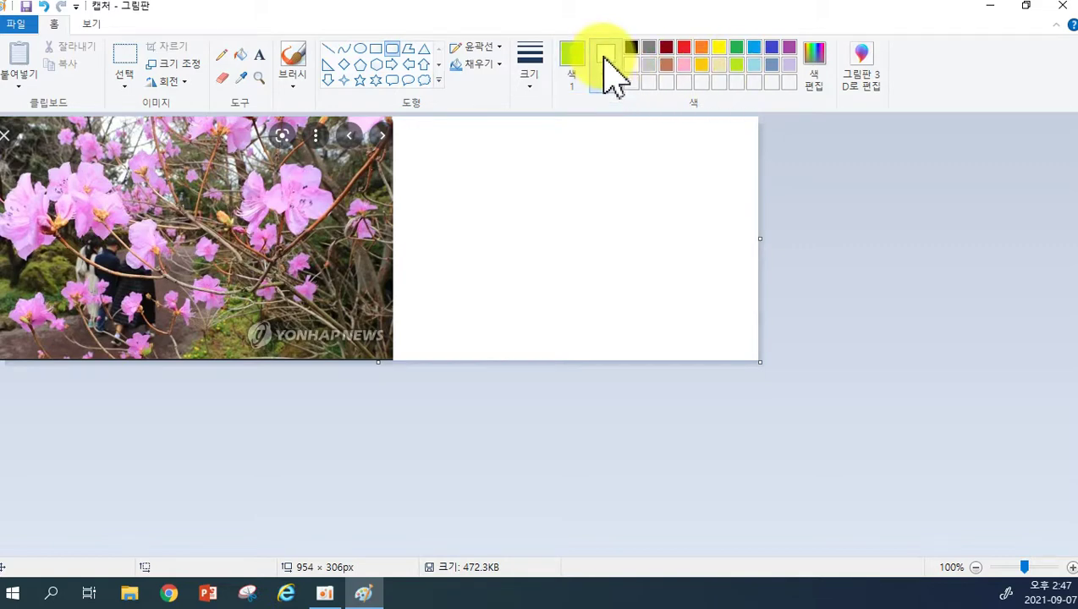
click(718, 51)
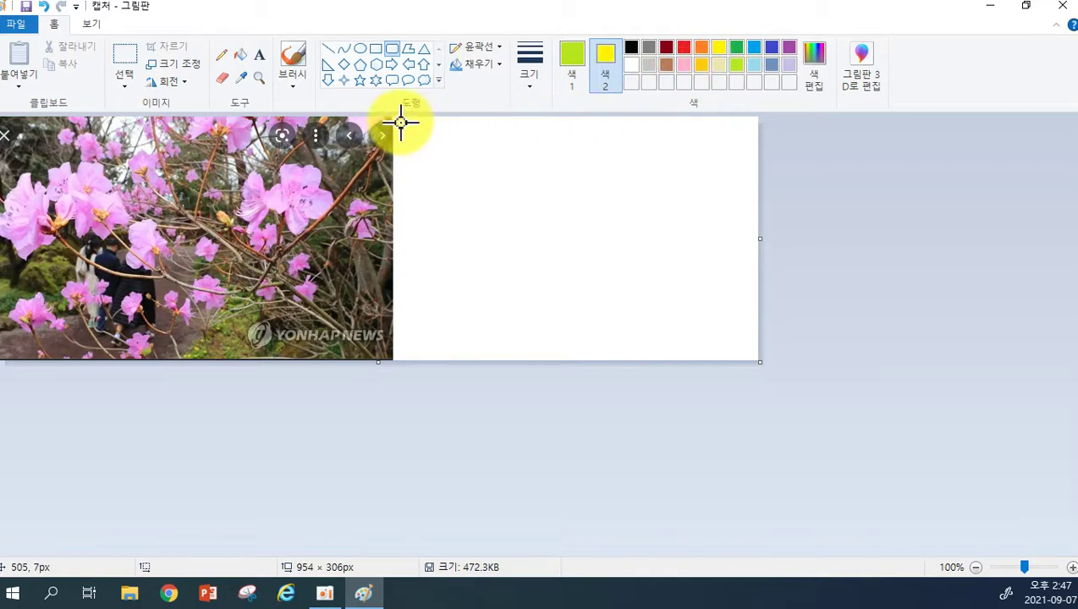
drag(401, 123, 750, 356)
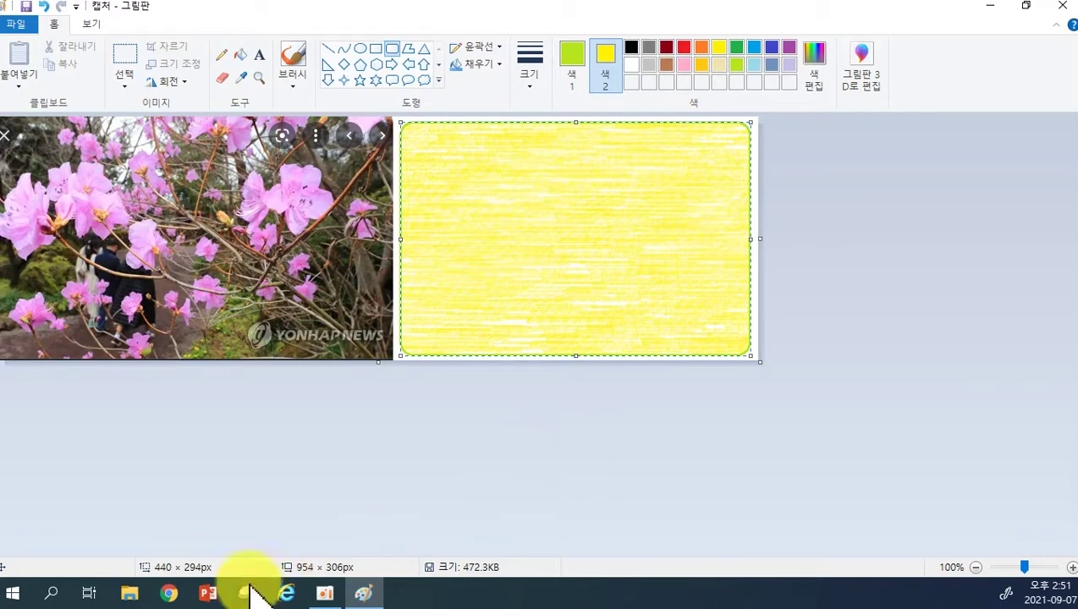
Search Windows for "메" and open Notepad (메모장).
click(26, 596)
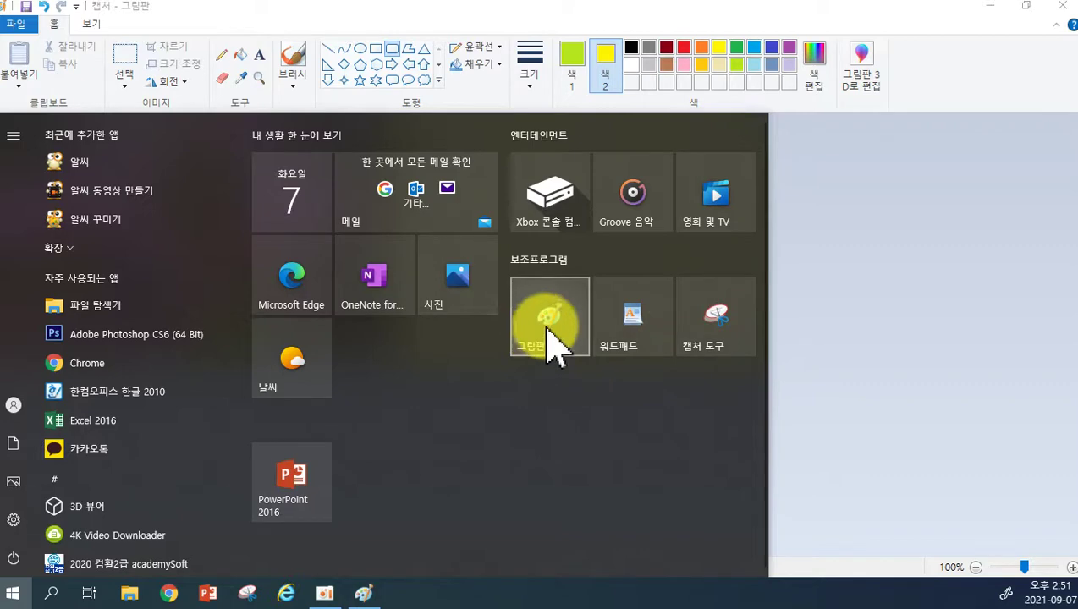
scroll(118, 427, down, 10)
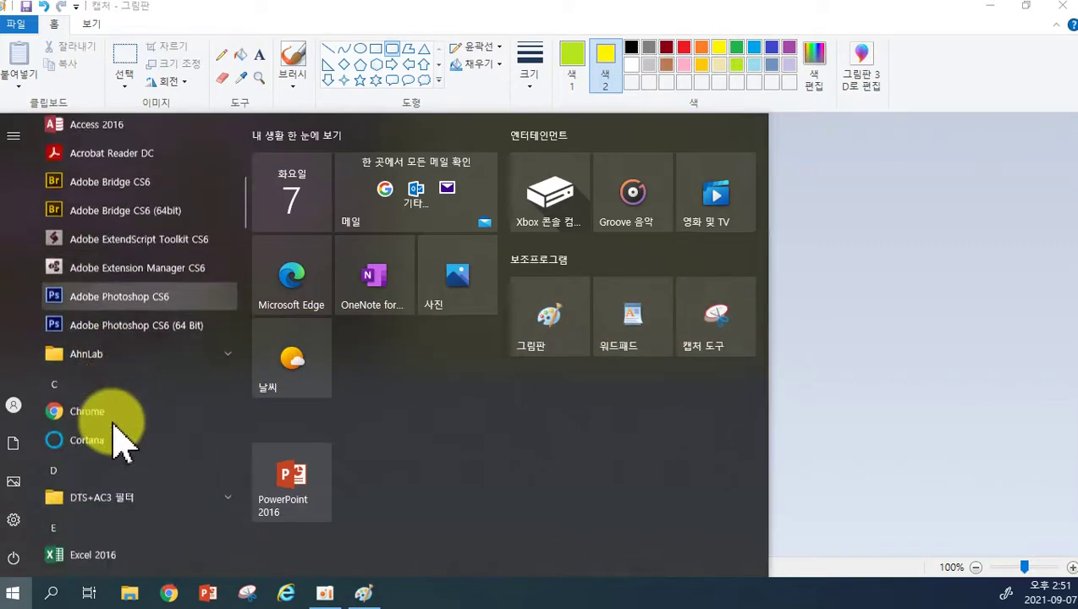
click(51, 593)
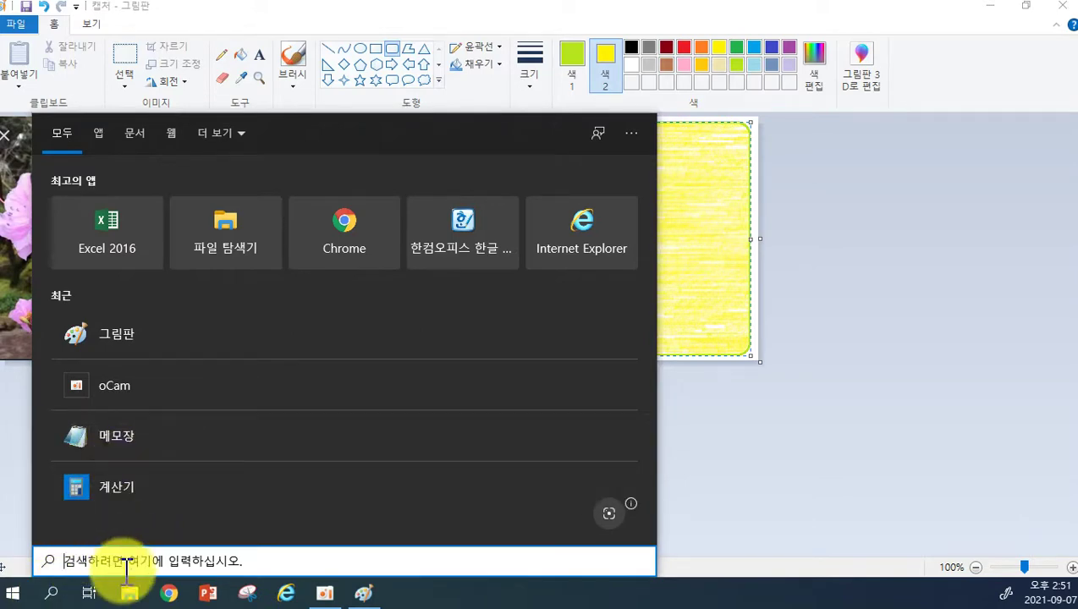
text(메)
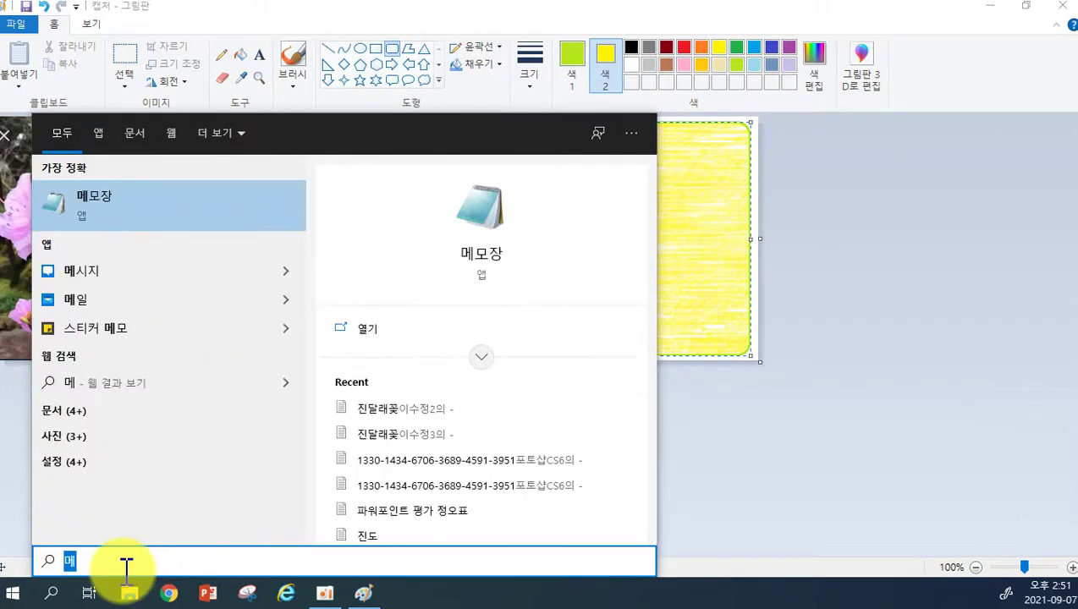
click(172, 216)
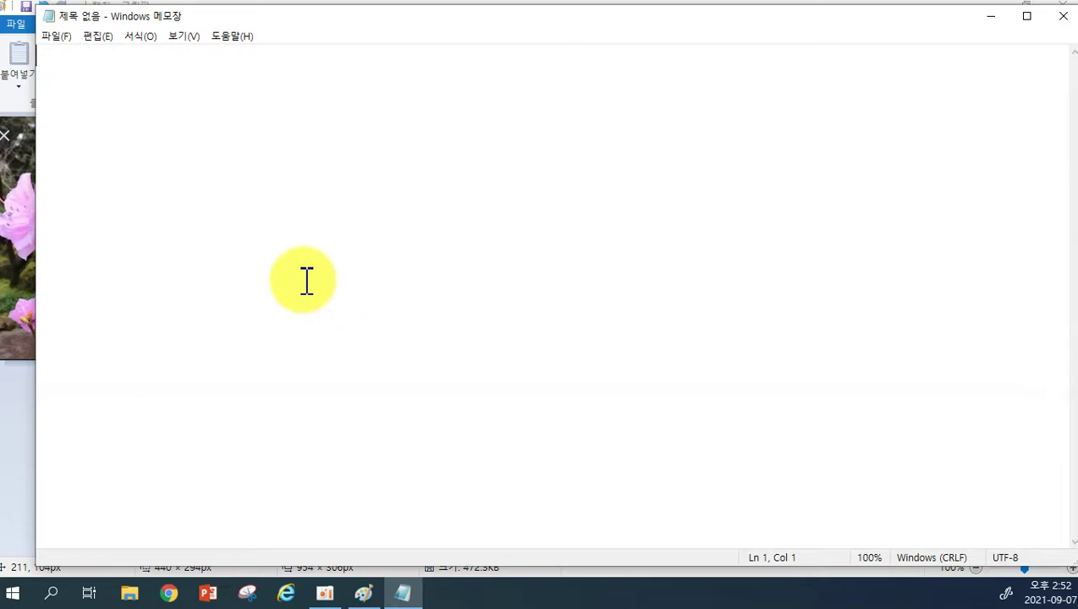
Open the text file "진달래꽃" from the personally named folder ending in 3 inside Documents.
click(52, 36)
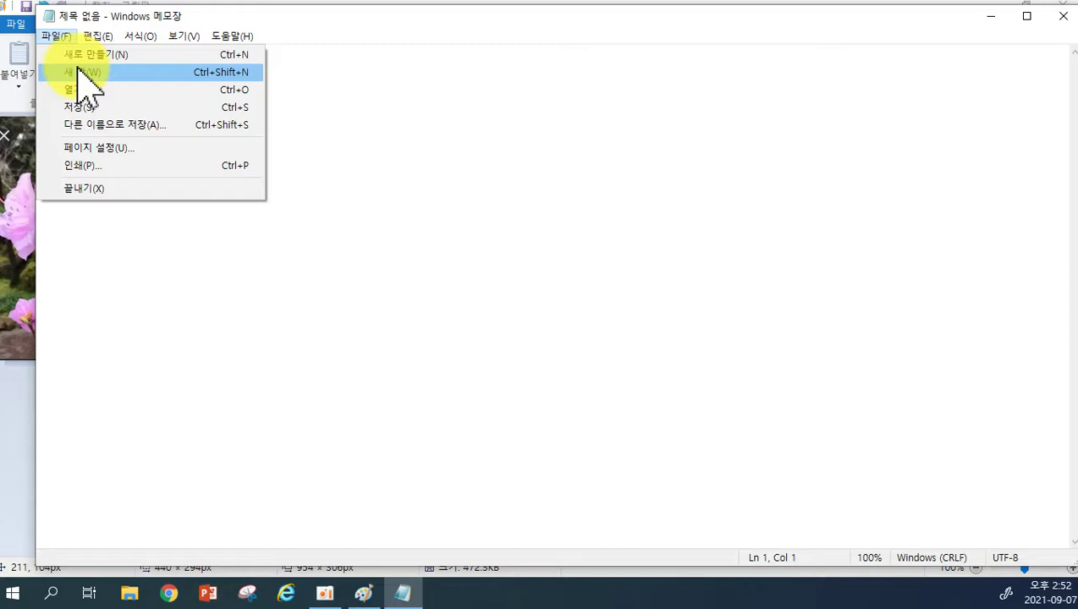
click(81, 90)
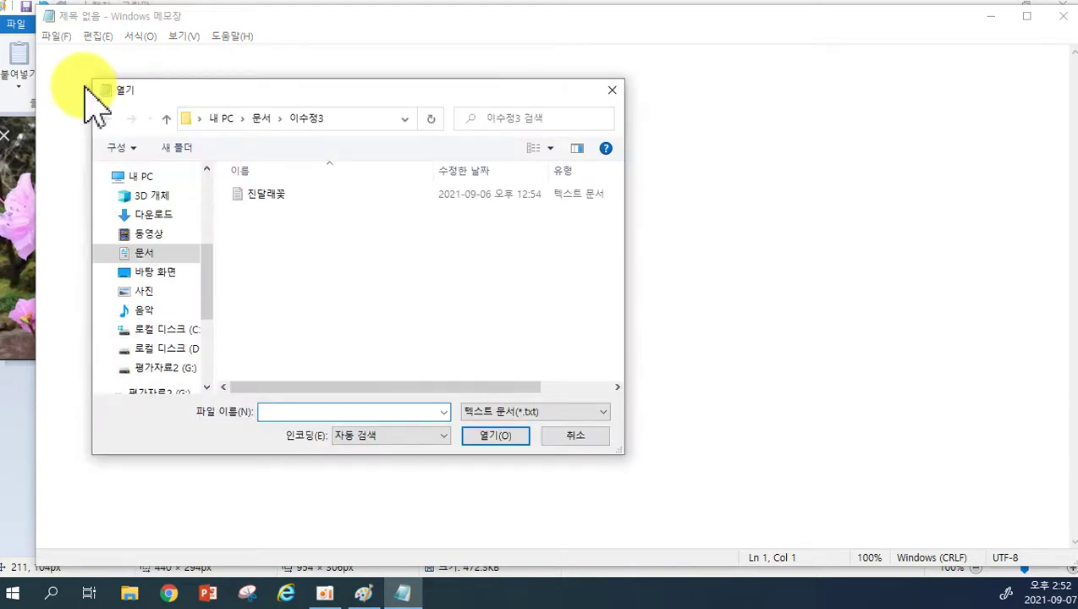
click(254, 199)
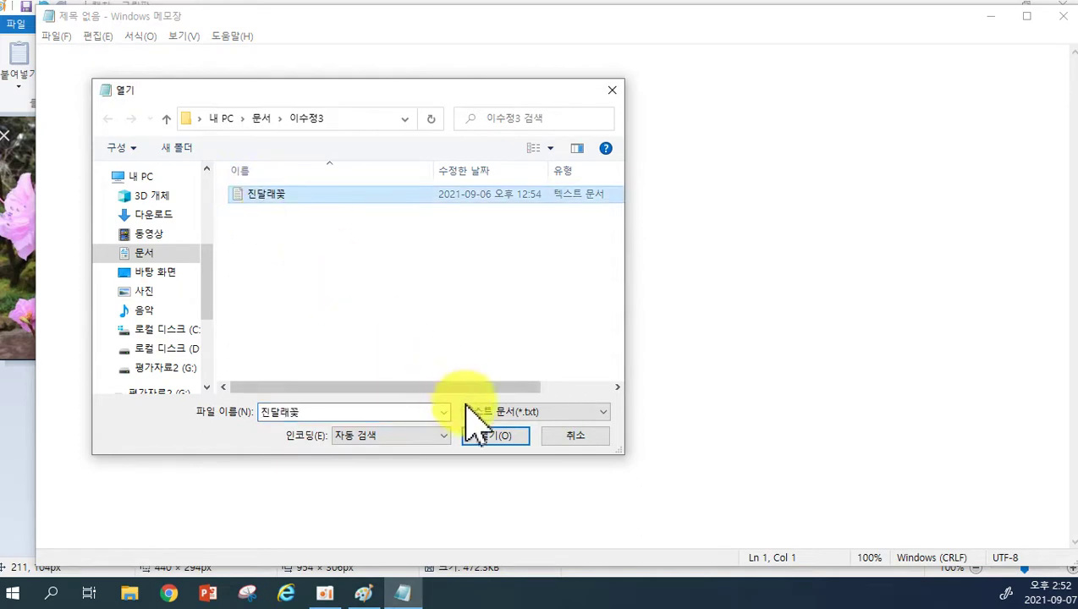
click(264, 119)
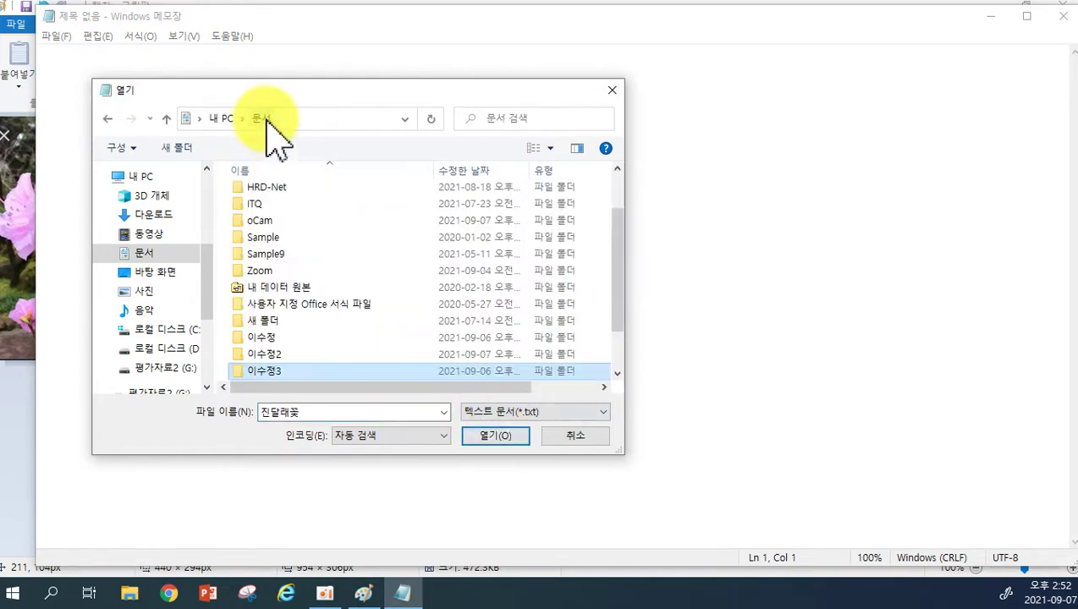
double_click(279, 370)
double_click(259, 193)
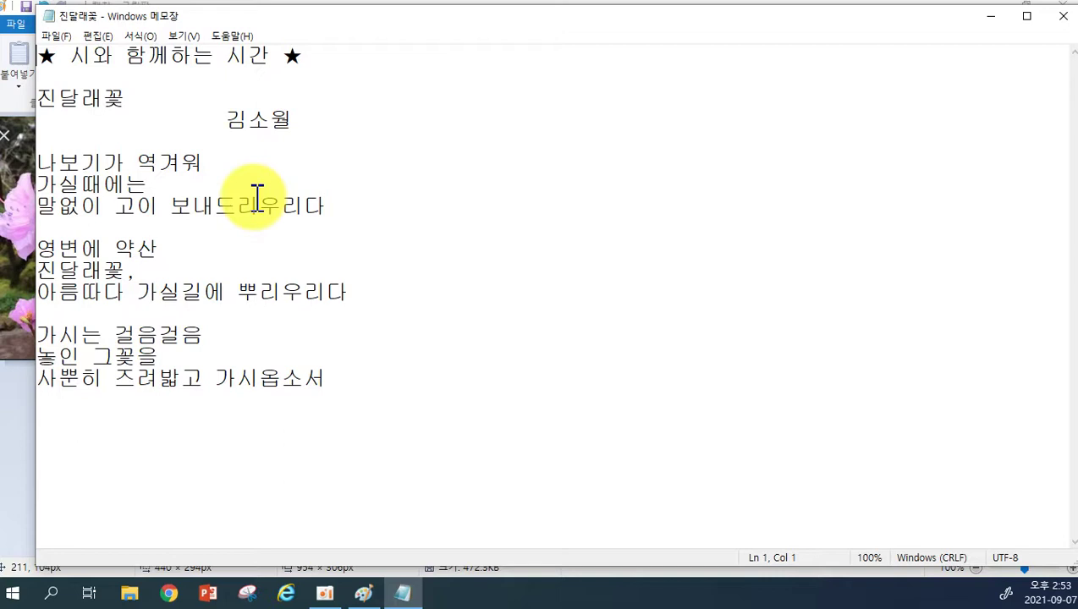
click(44, 99)
drag(49, 99, 322, 391)
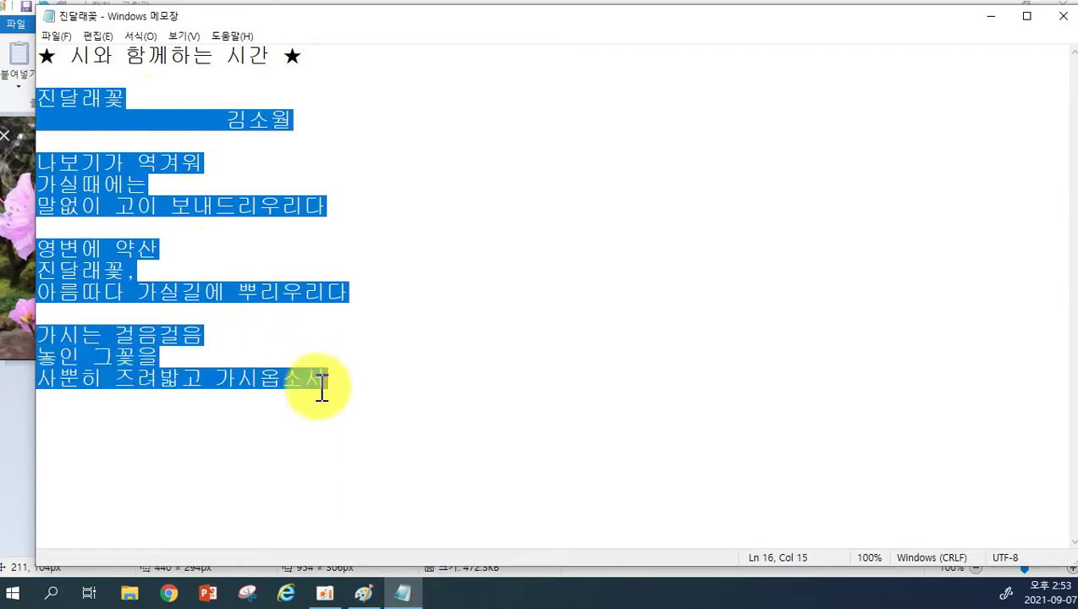
click(394, 312)
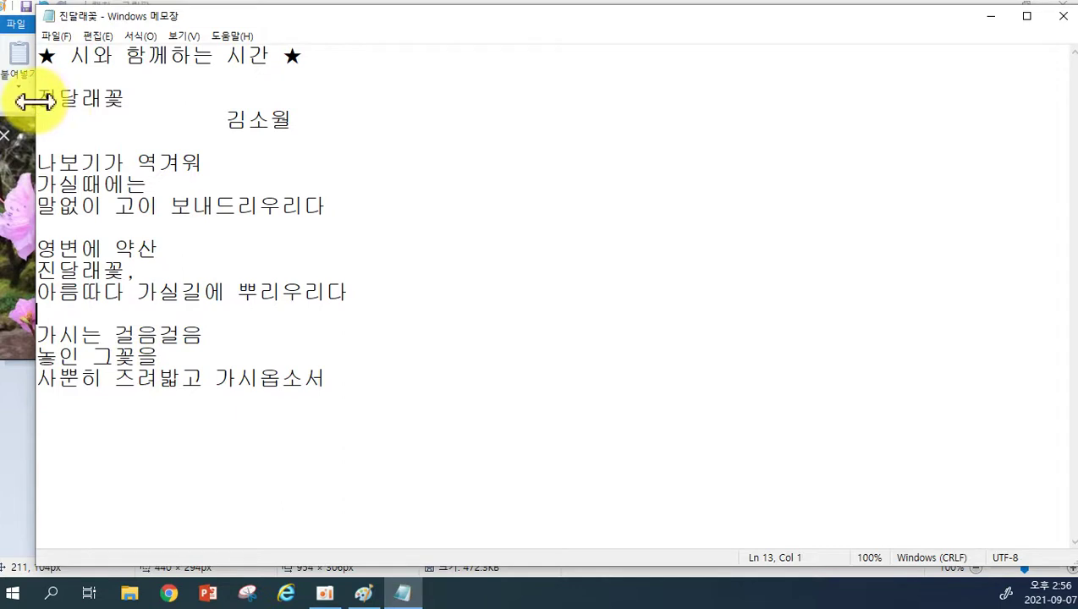
Copy the poem from its title "진달래꽃" through the last line "사뿐히 즈려밟고 가시옵소서" and close Notepad to return to Paint.
drag(40, 98, 444, 381)
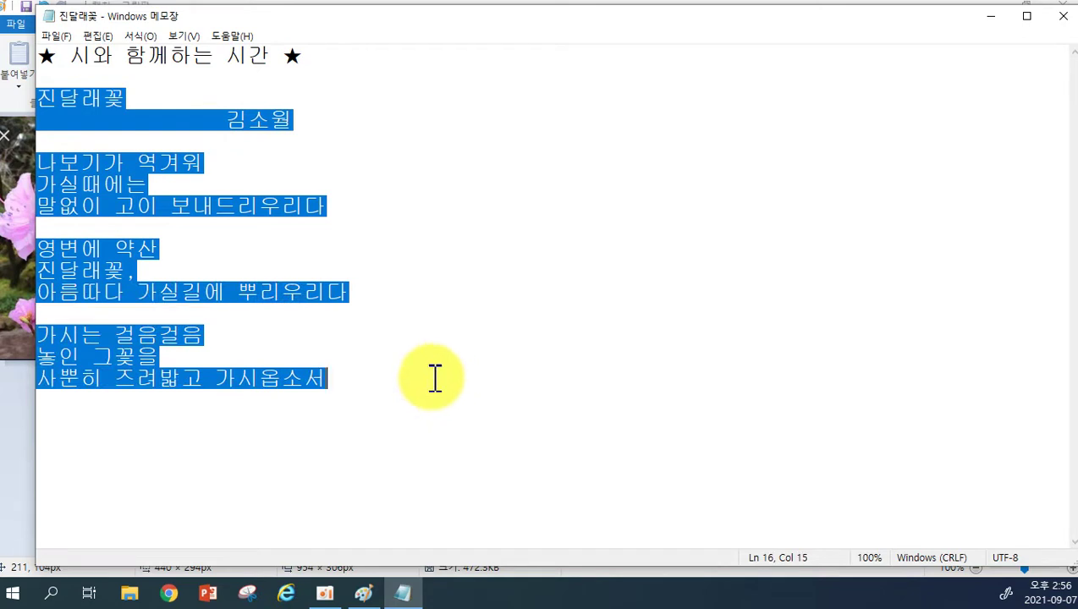
right_click(198, 337)
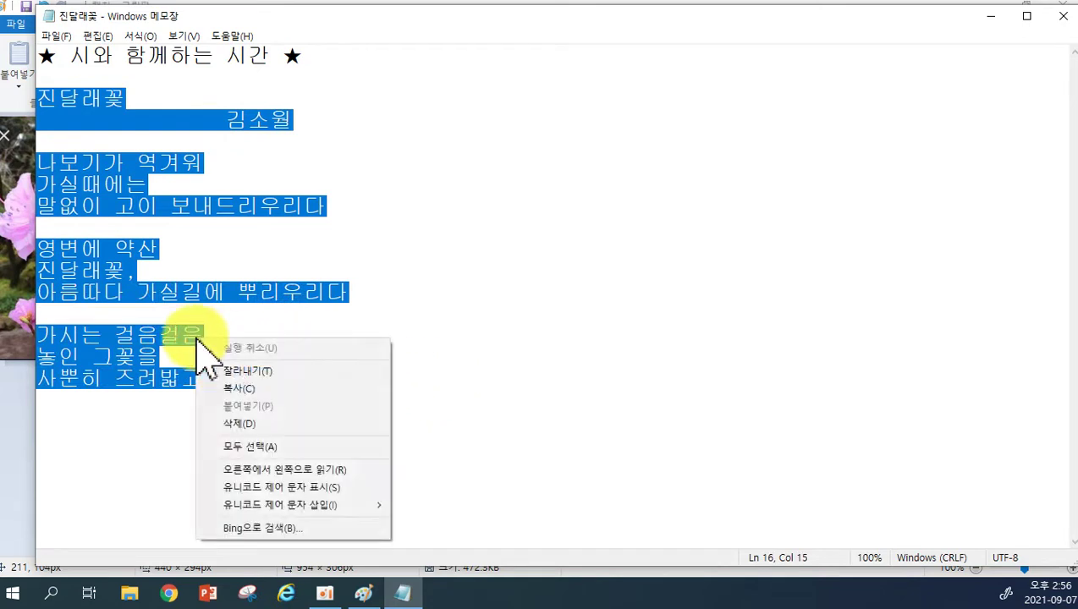
click(240, 389)
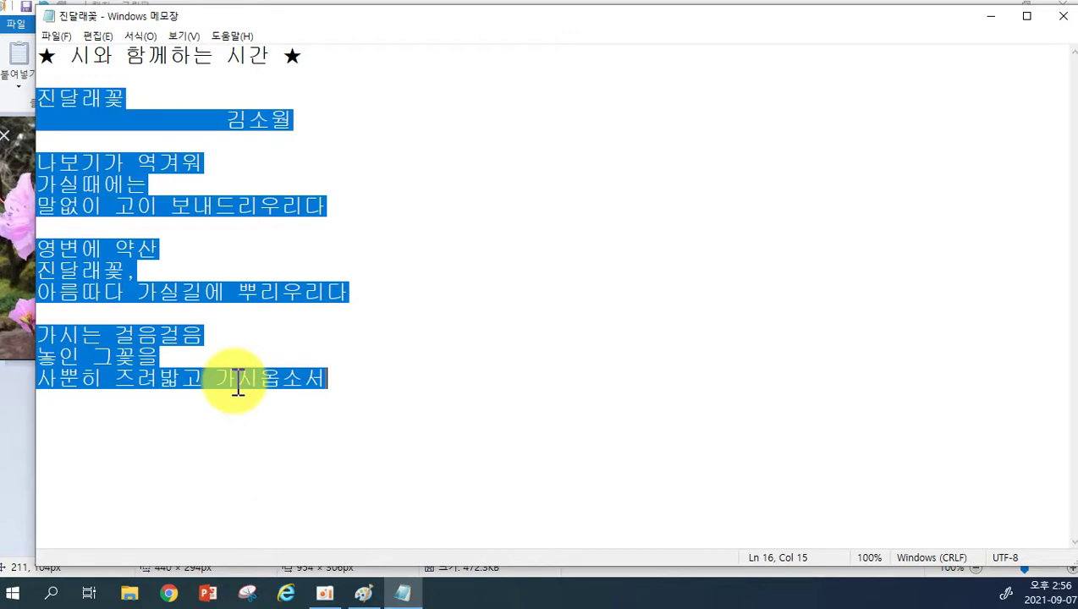
click(1064, 21)
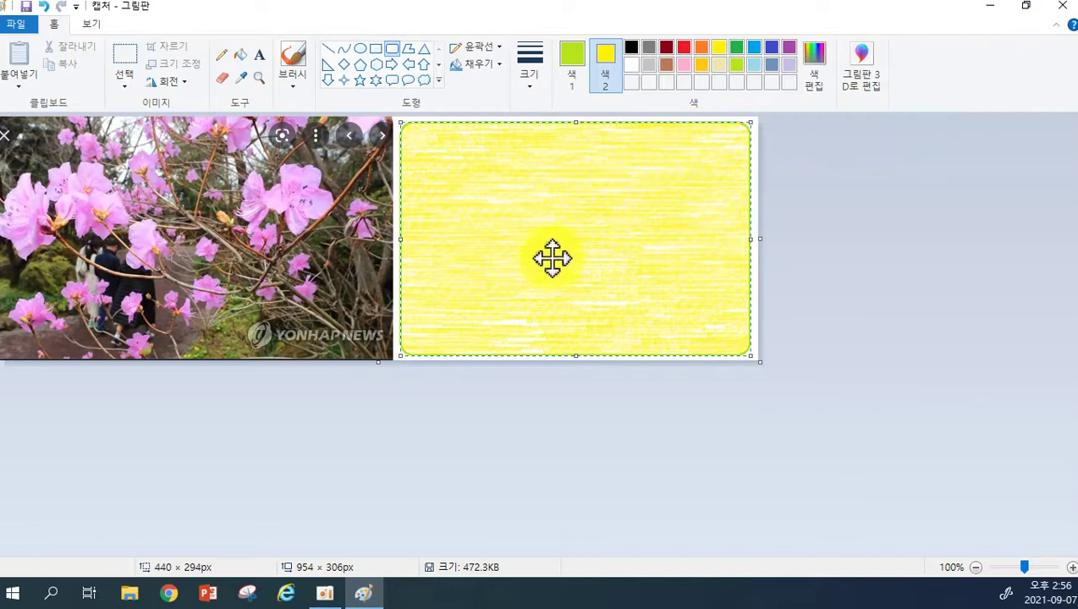
Add a text box about 411 × 273 px over the yellow rectangle and paste the poem into it in black at size 10.
click(260, 57)
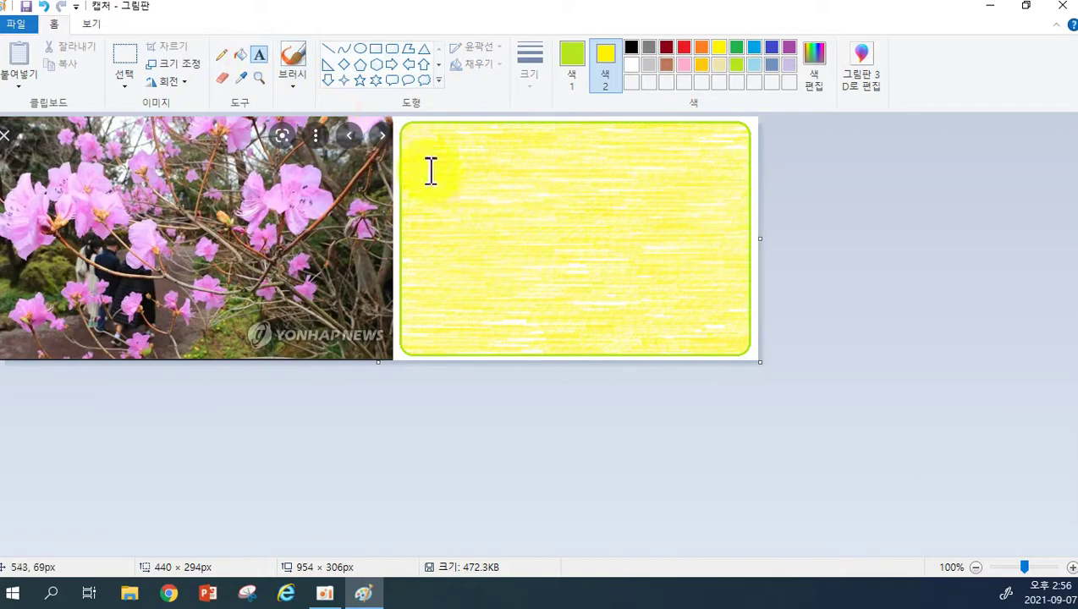
drag(410, 134, 739, 351)
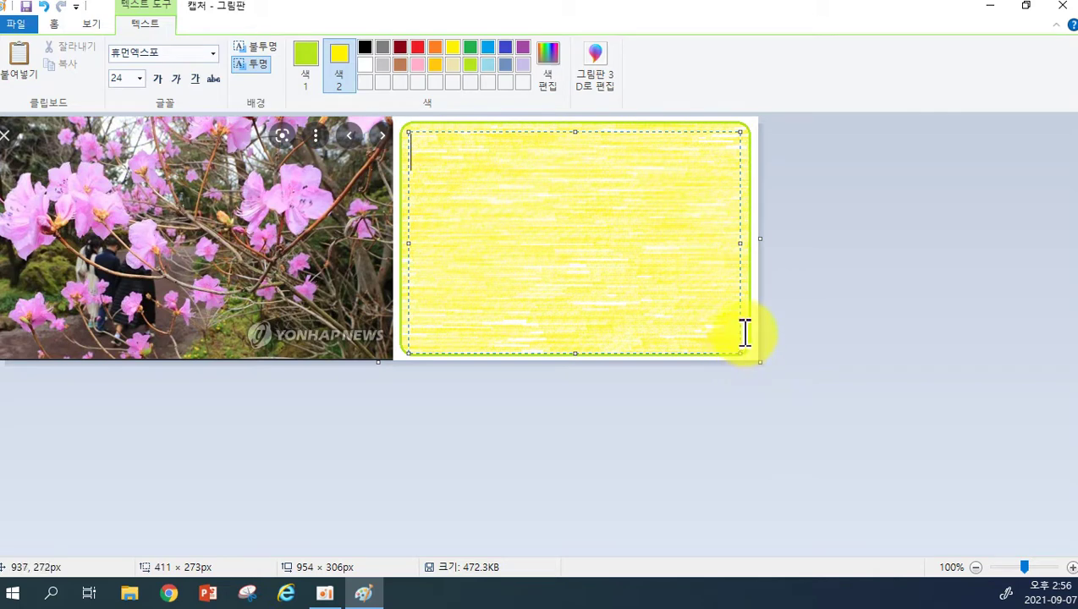
click(138, 79)
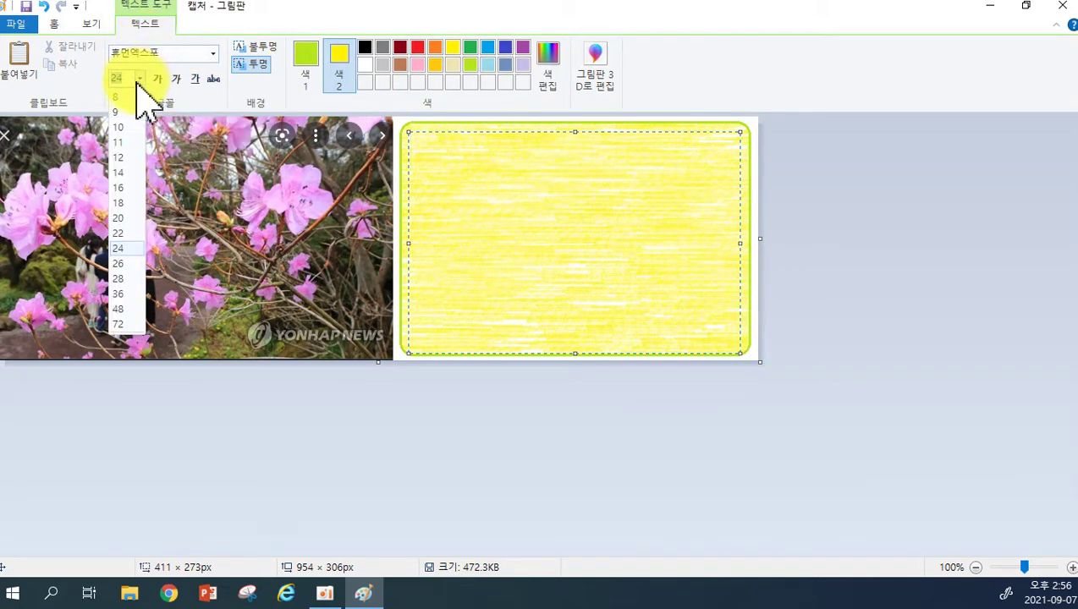
click(122, 131)
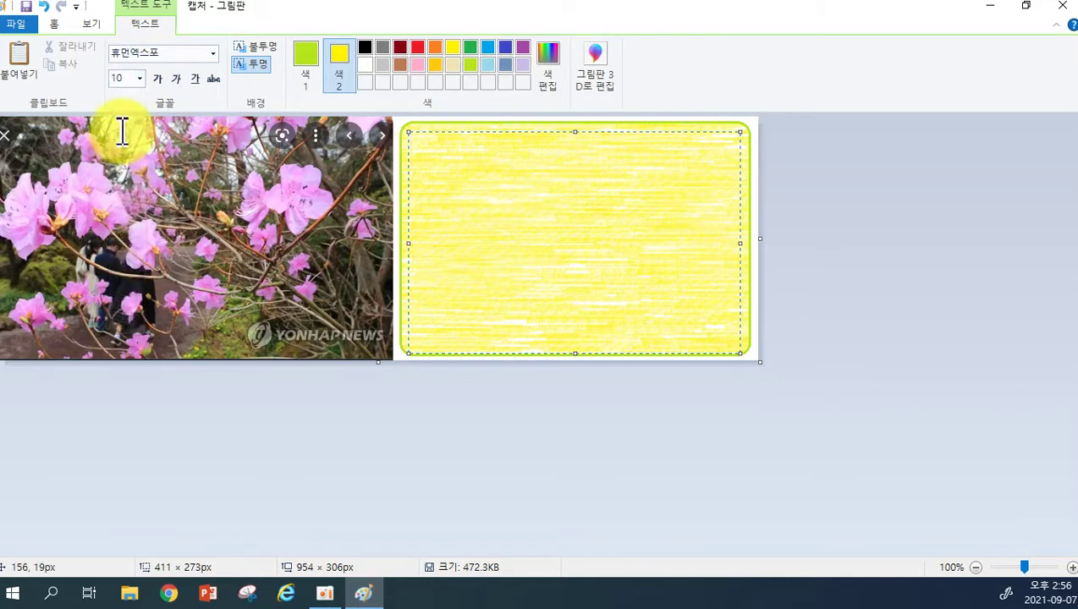
click(309, 61)
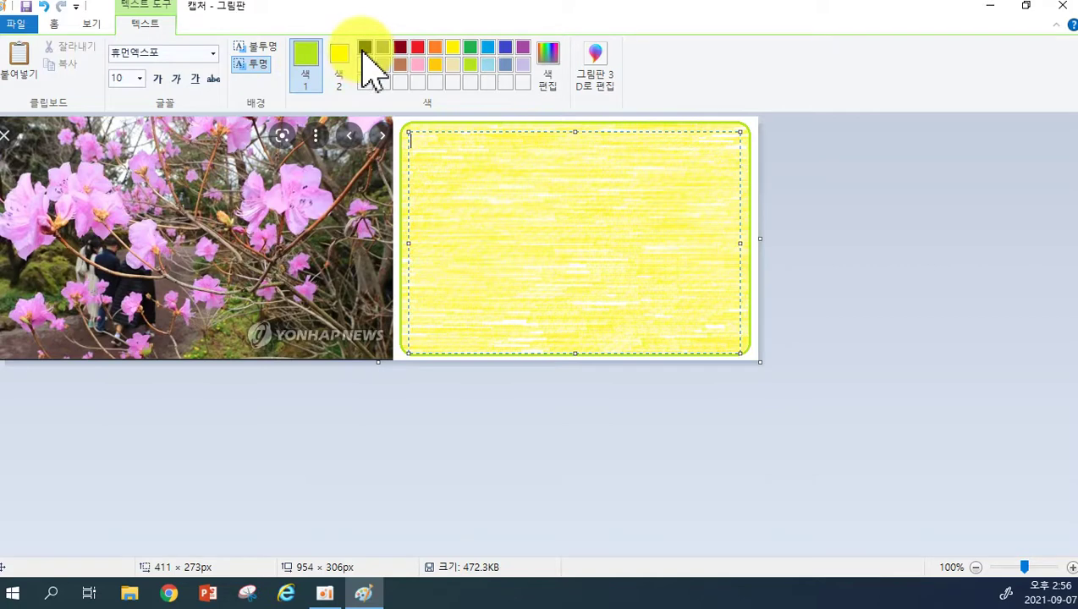
click(364, 49)
right_click(499, 225)
click(522, 310)
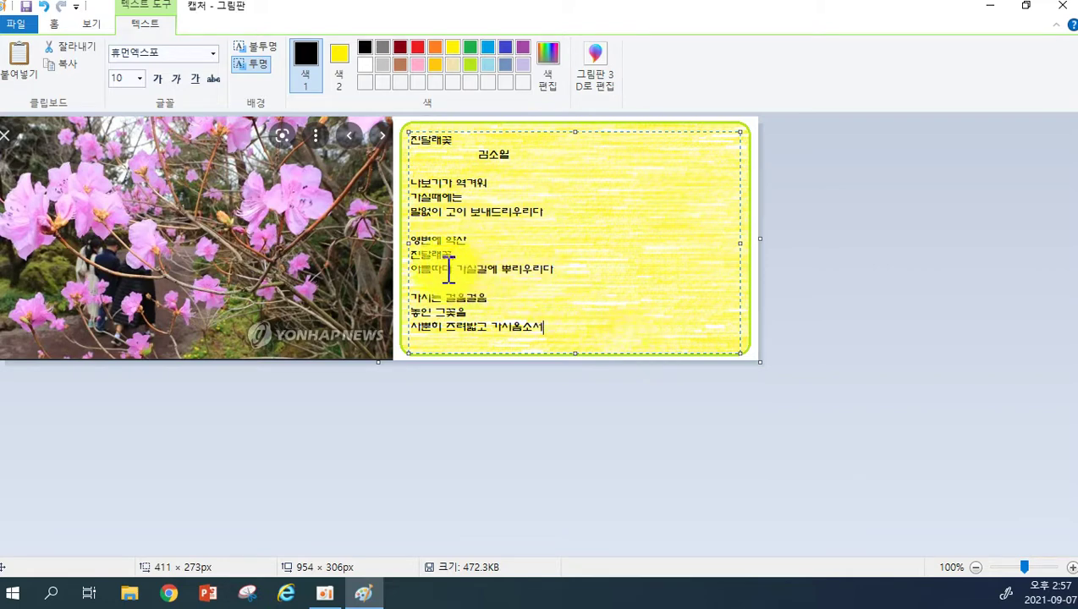
Narrow the poem's text box from both sides to about 222 px wide, shifting the text inward, and finish the text entry.
drag(409, 247, 458, 247)
drag(741, 245, 635, 244)
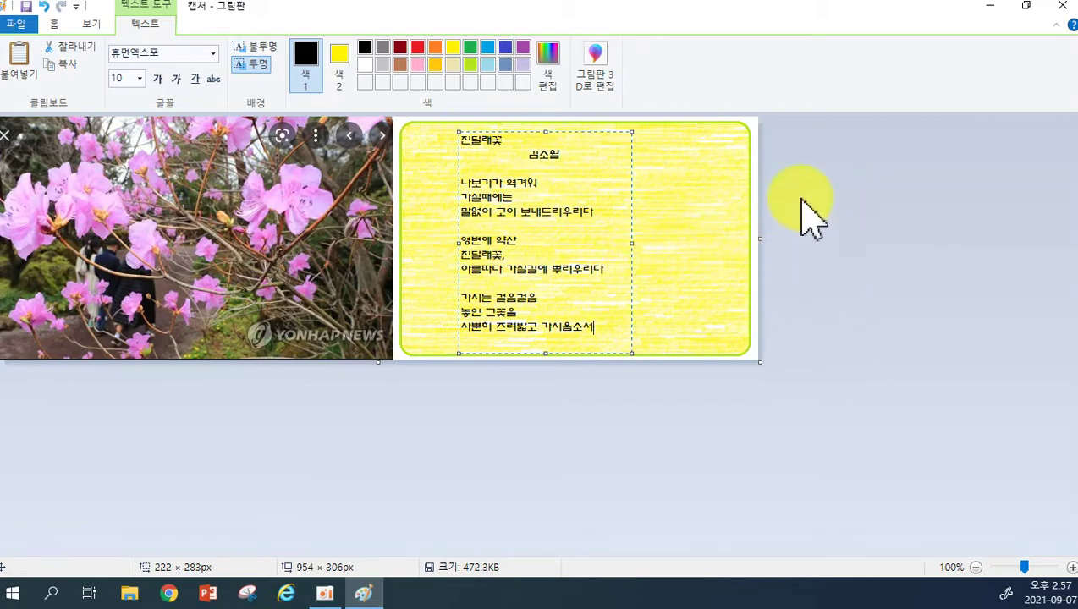
click(752, 289)
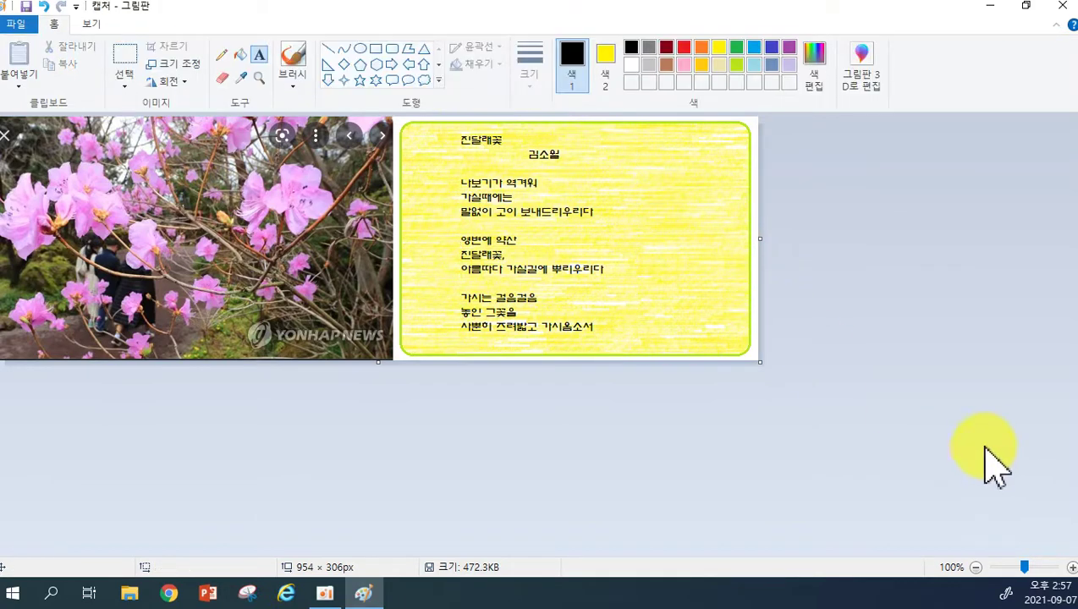
Save the postcard and save it again as the PNG "진달래엽서" in the personally named folder ending in 2 inside Documents, accepting the transparency loss.
click(26, 26)
click(35, 119)
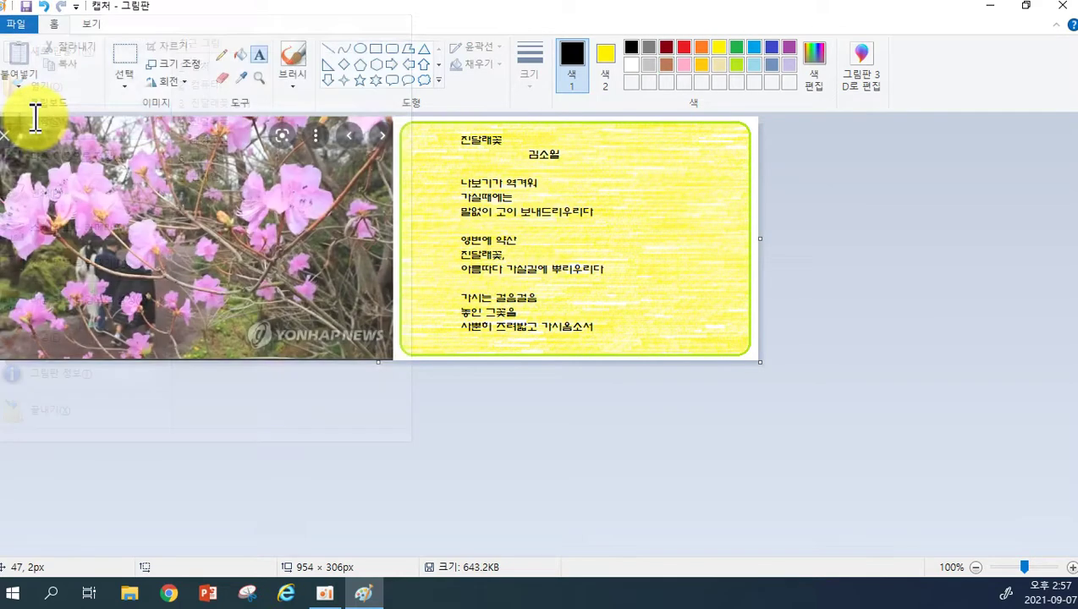
click(17, 25)
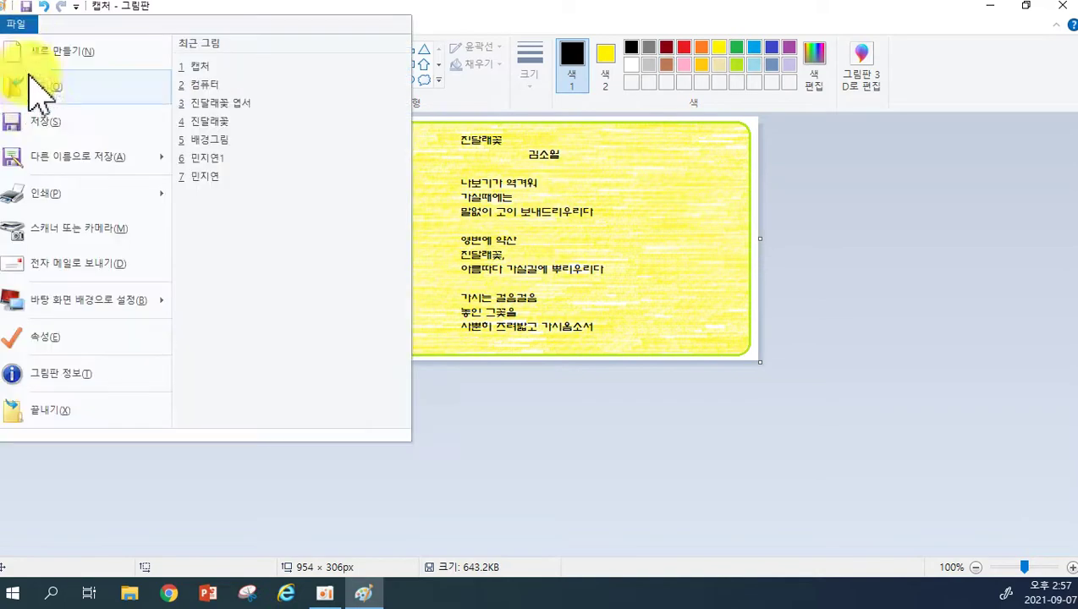
click(49, 160)
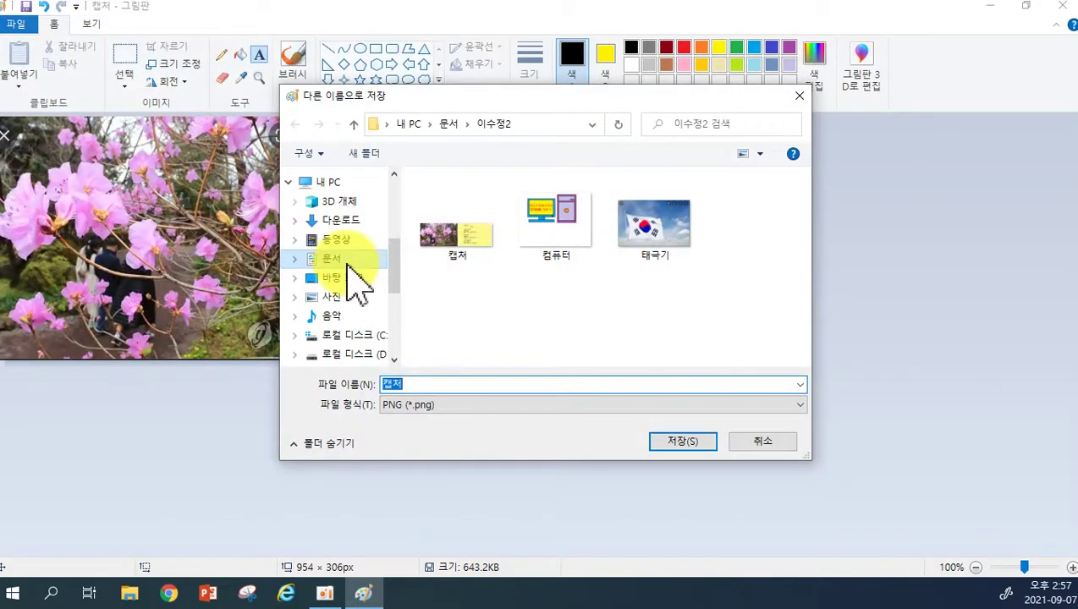
click(344, 261)
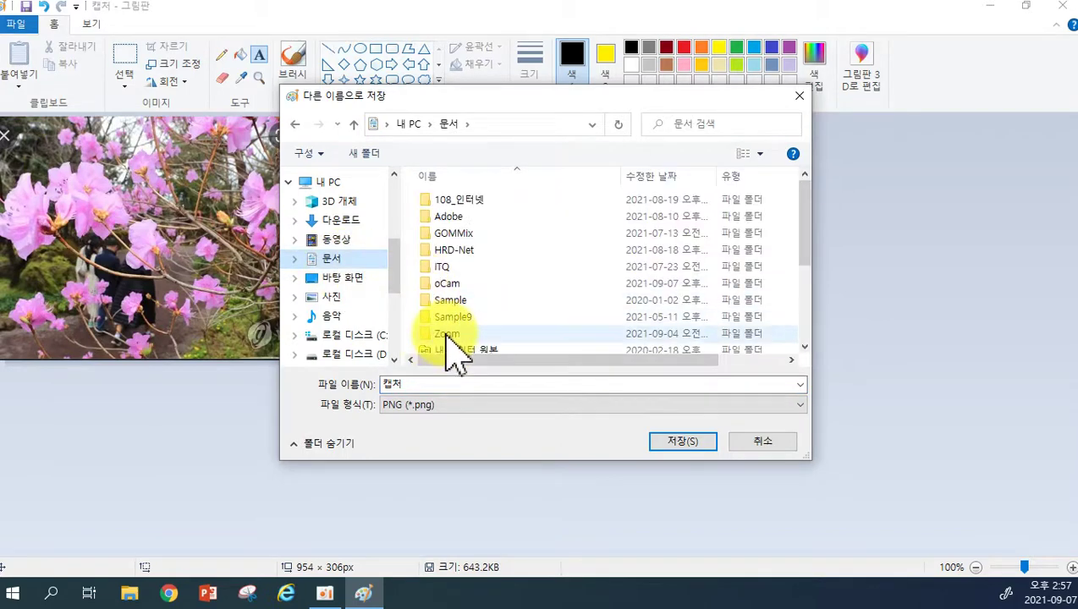
scroll(461, 343, down, 3)
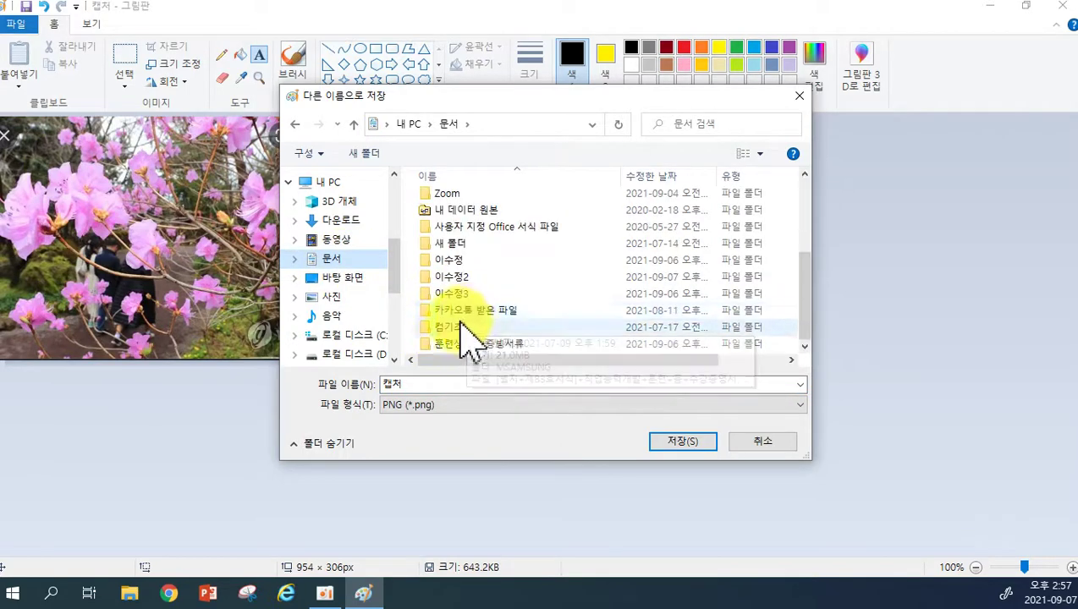
double_click(449, 278)
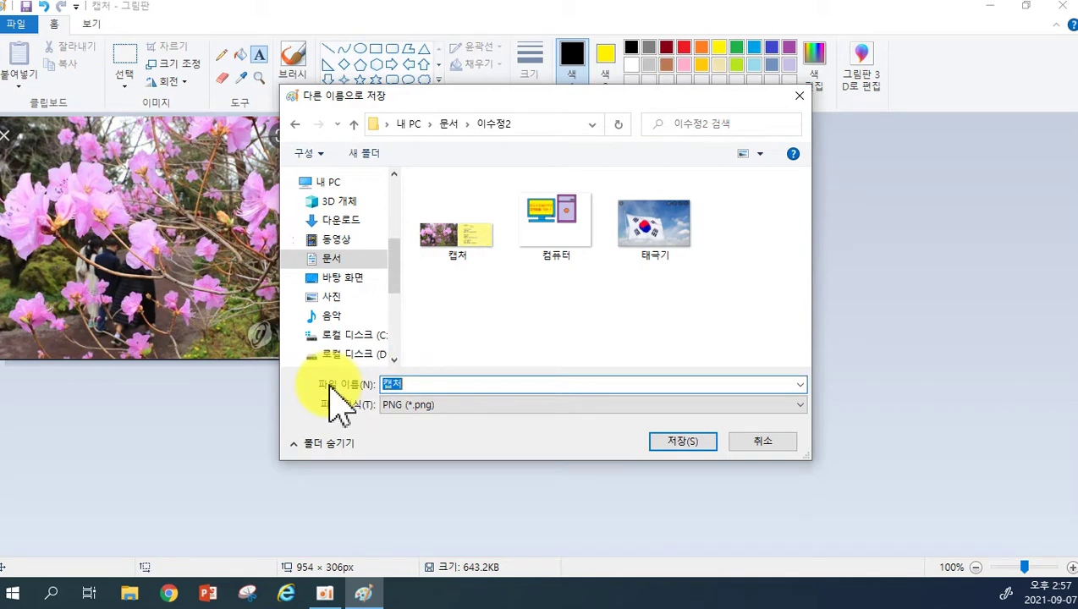
text(진달래엽서)
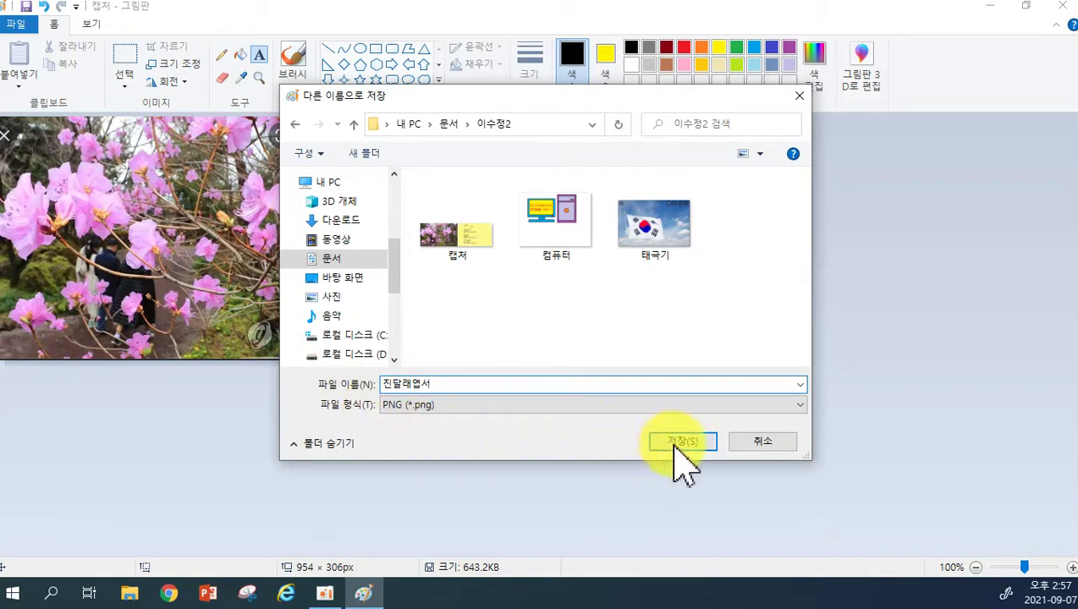
click(682, 442)
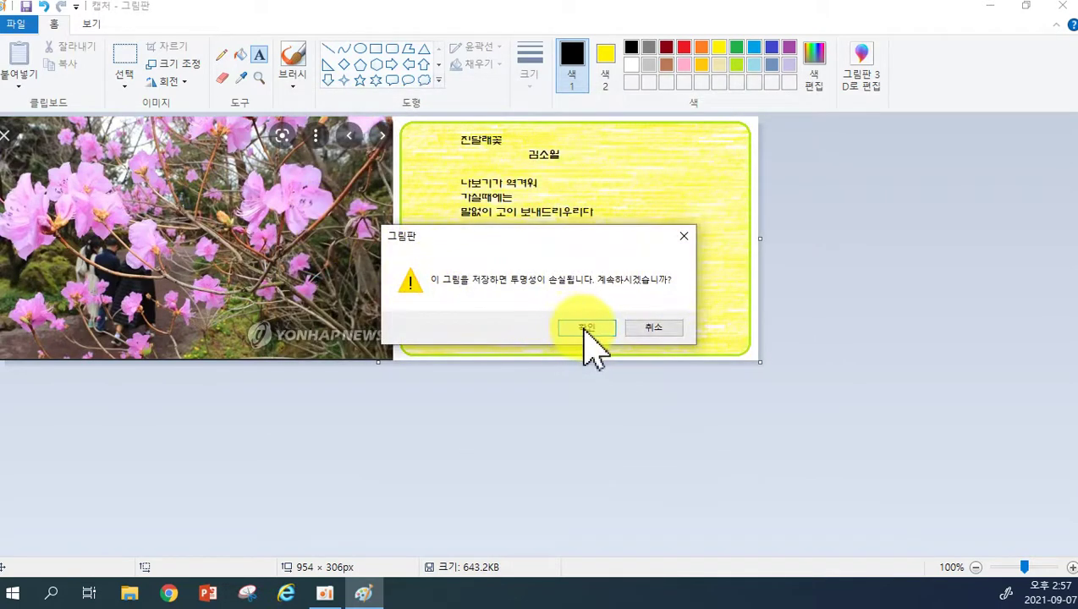
click(586, 327)
click(31, 32)
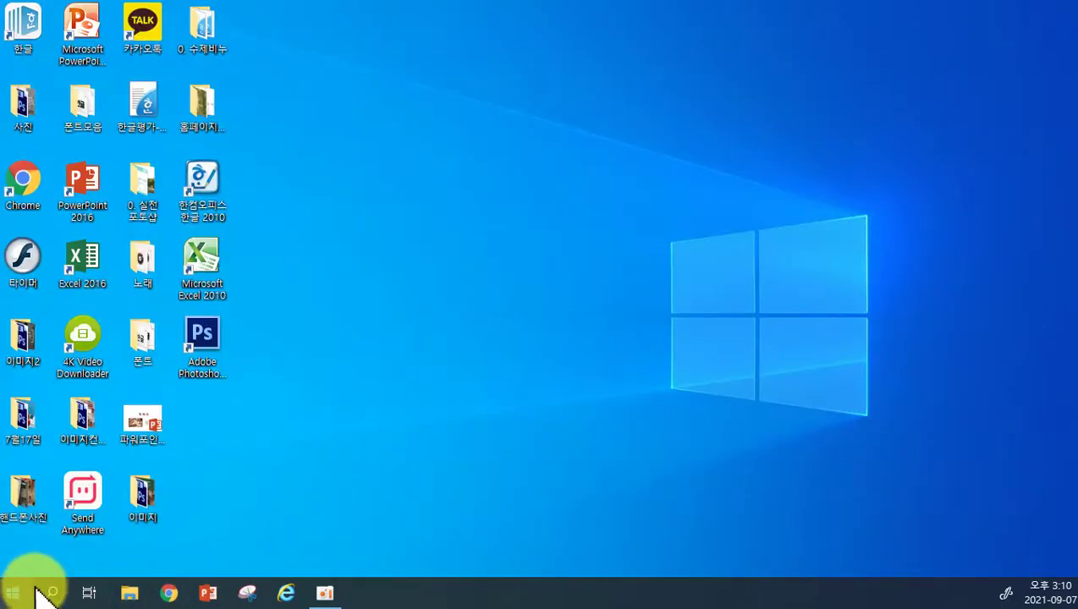
Search Windows for "스" and open the Sticky Notes app (스티커 메모).
click(51, 595)
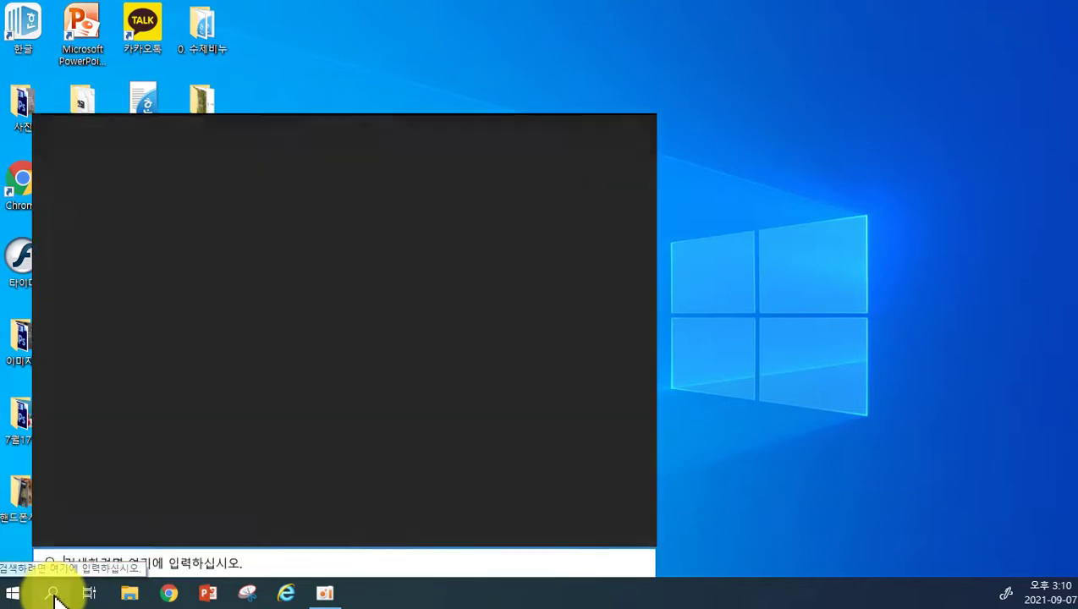
text(스)
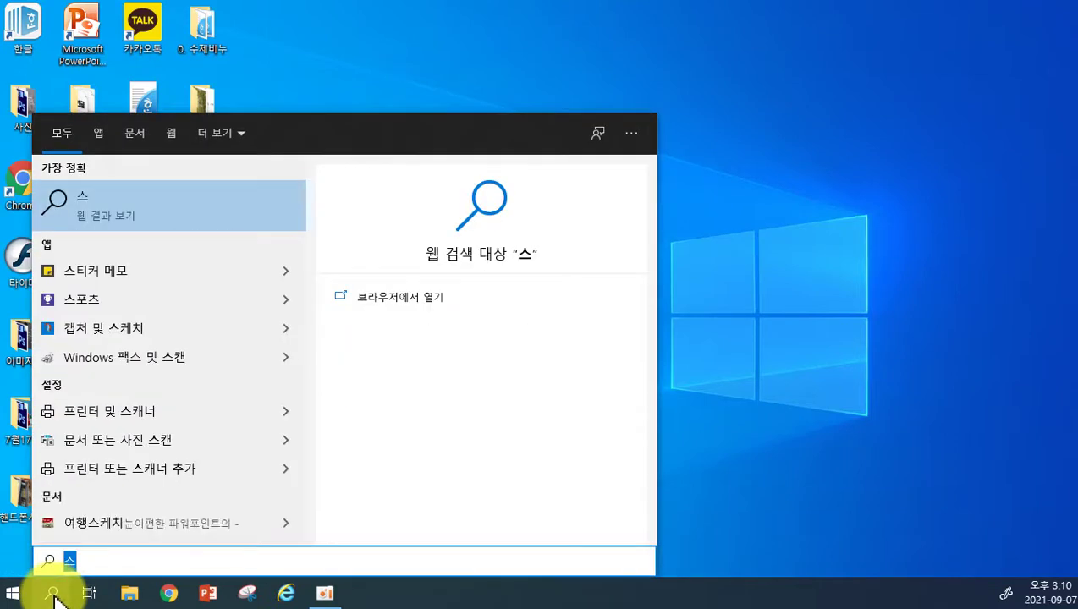
click(76, 282)
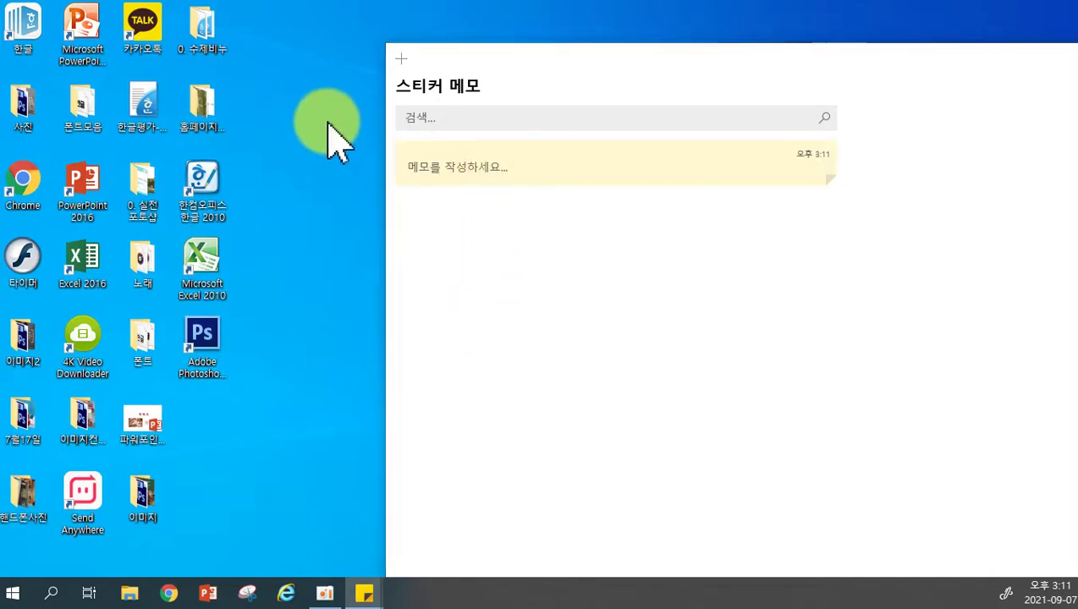
Add a new sticky note and move the notes list window away from it.
click(398, 55)
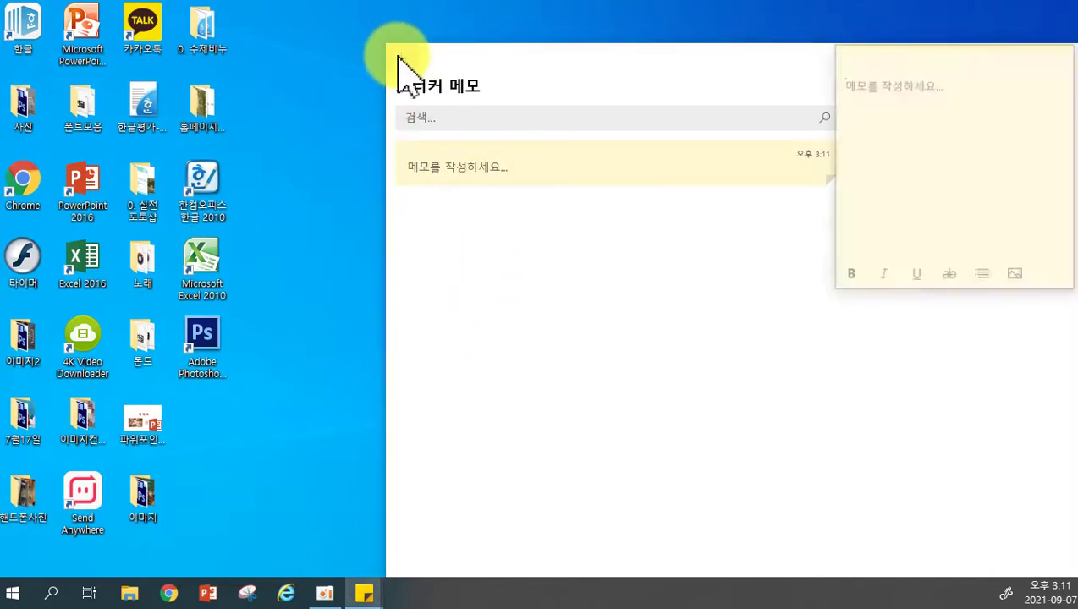
drag(685, 76, 300, 366)
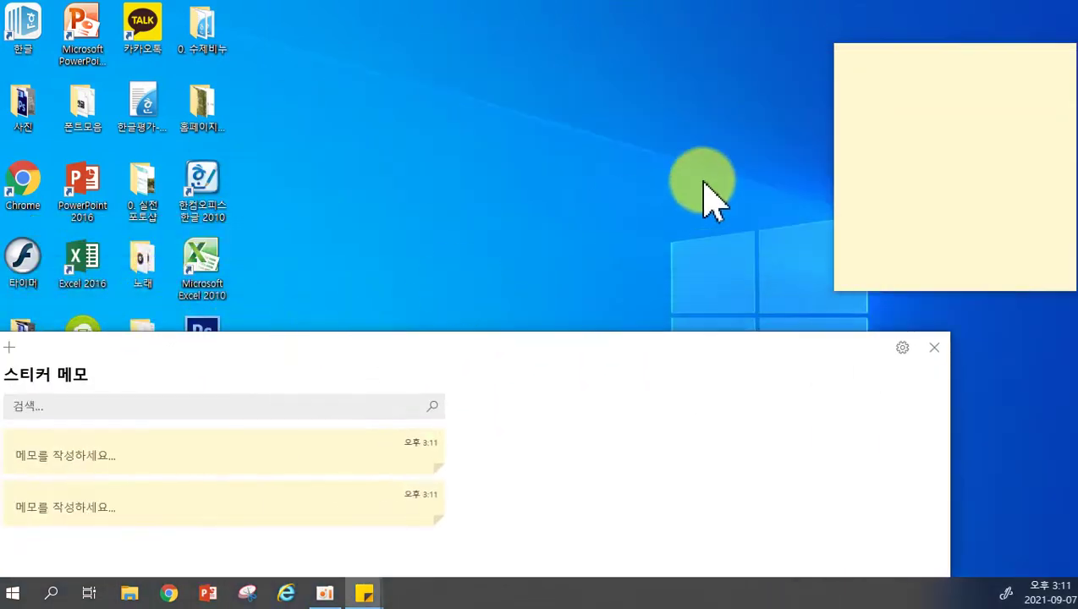
click(871, 130)
text(하)
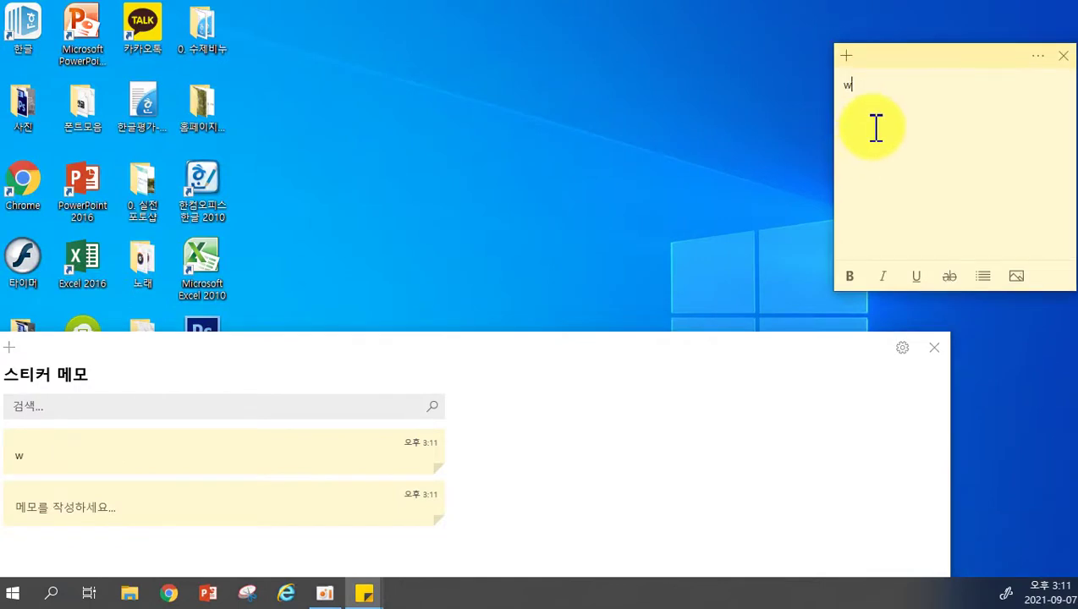
key(BackSpace)
key(BackSpace)
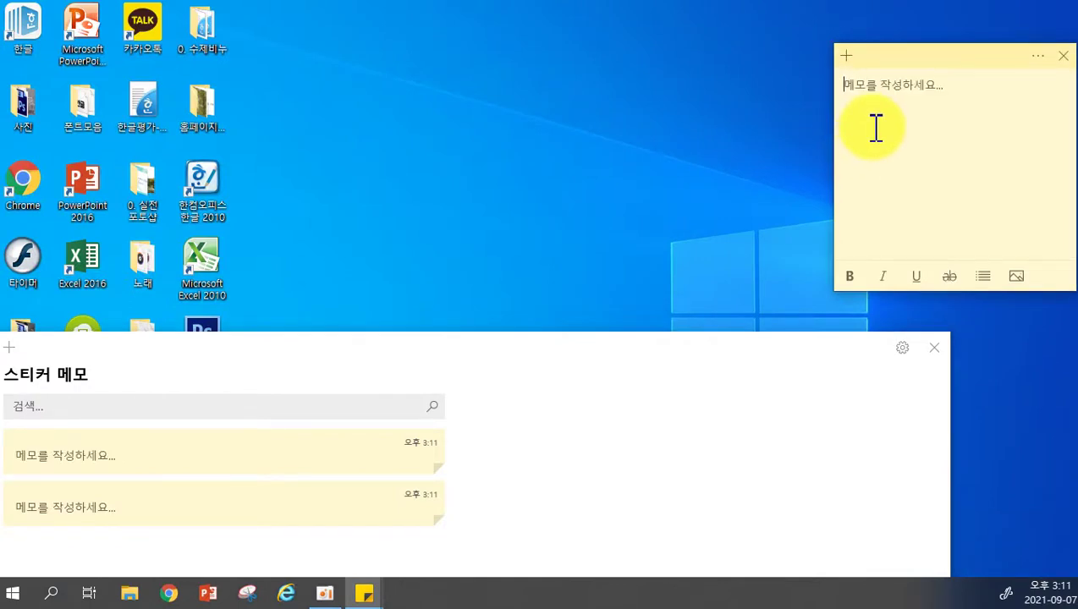
Write a bulleted to-do list in the new note with the items 운동하기, 산책하기, 장보기 and 공부하기..
click(986, 279)
text(dnse)
key(BackSpace)
key(BackSpace)
key(BackSpace)
key(BackSpace)
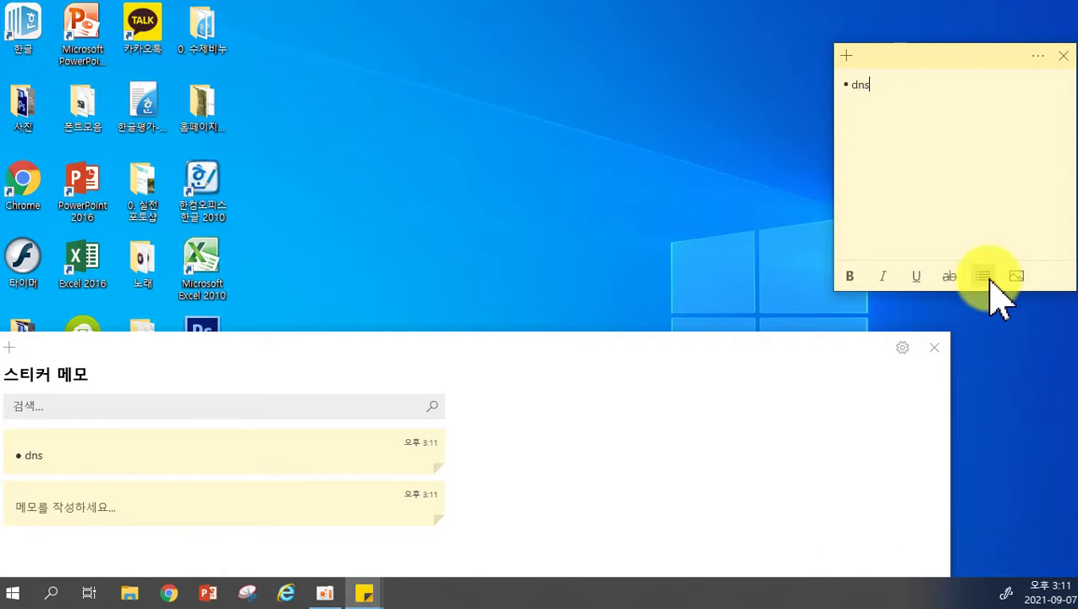
text(ㅇ)
text(운동하기)
key(Return)
text(산채)
text(책하기)
key(Return)
text(장보기)
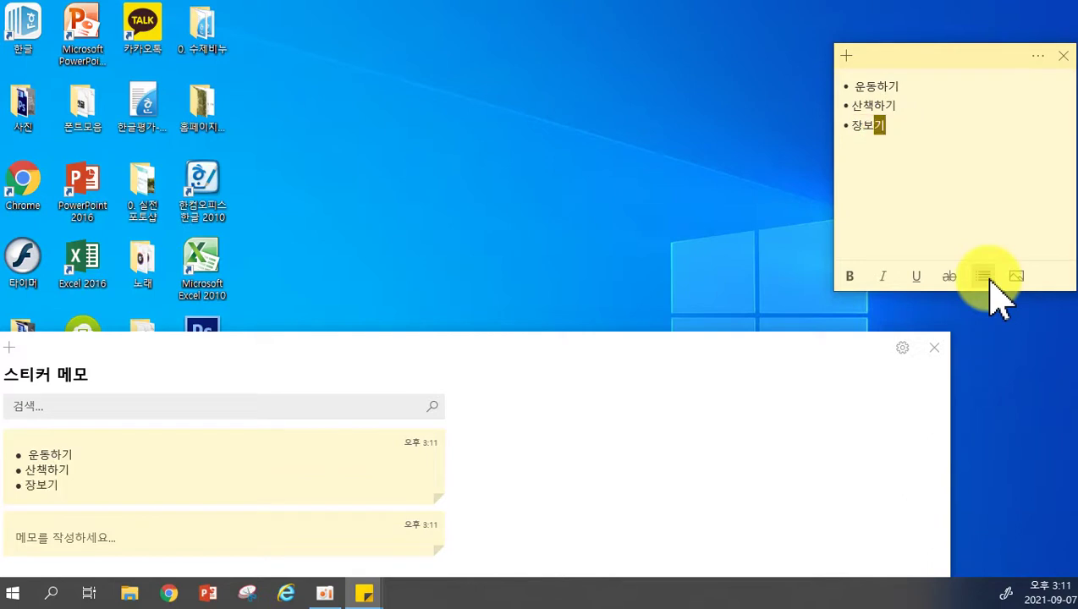
key(Return)
text(공부하기..)
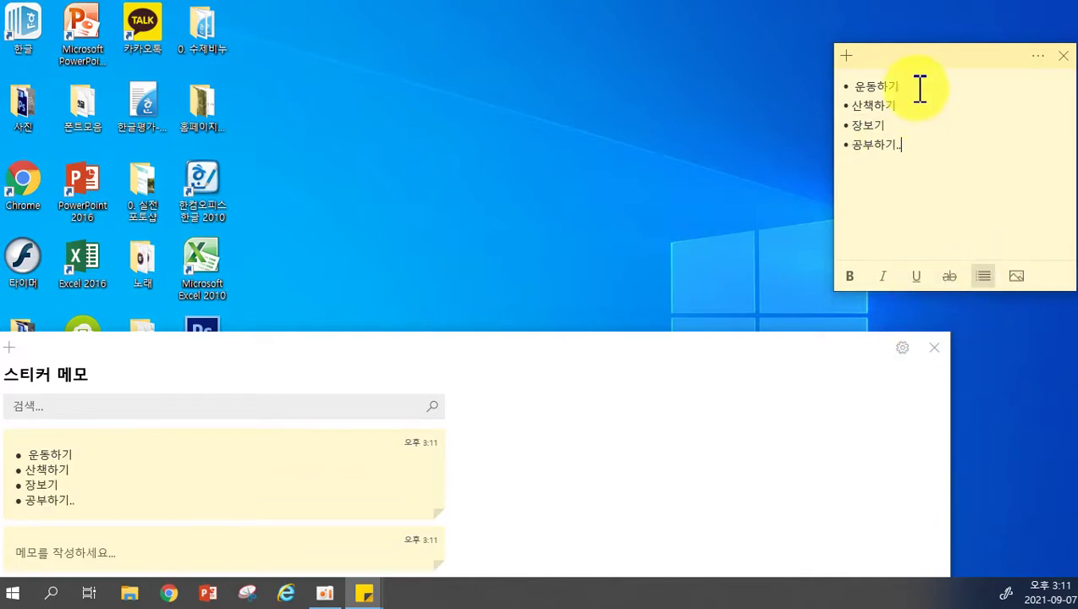
Strike through the last item "공부하기.." in the note and close the notes list window.
drag(919, 151, 880, 152)
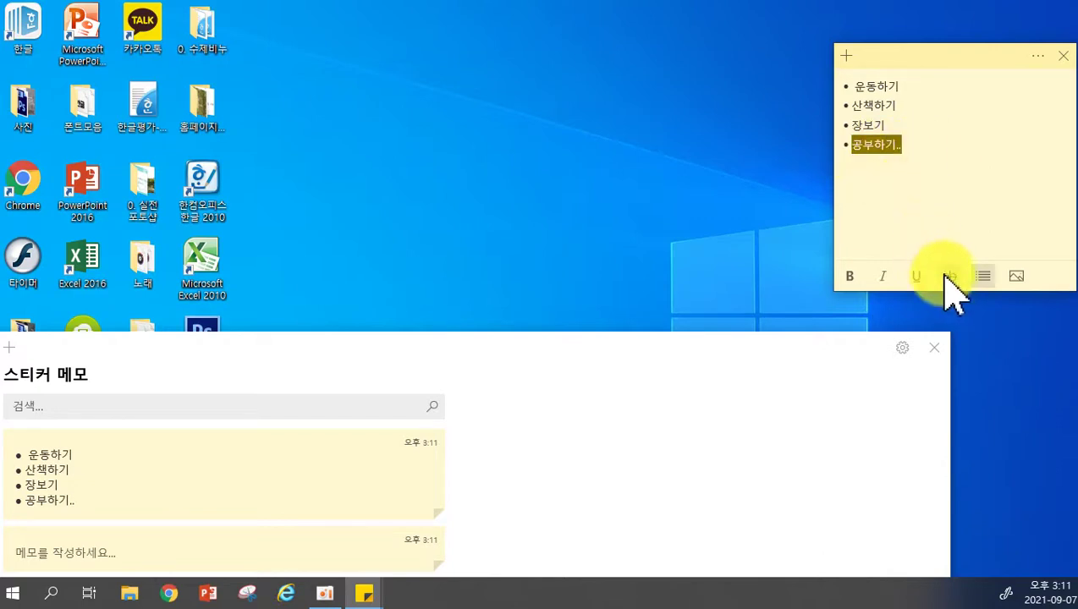
click(728, 264)
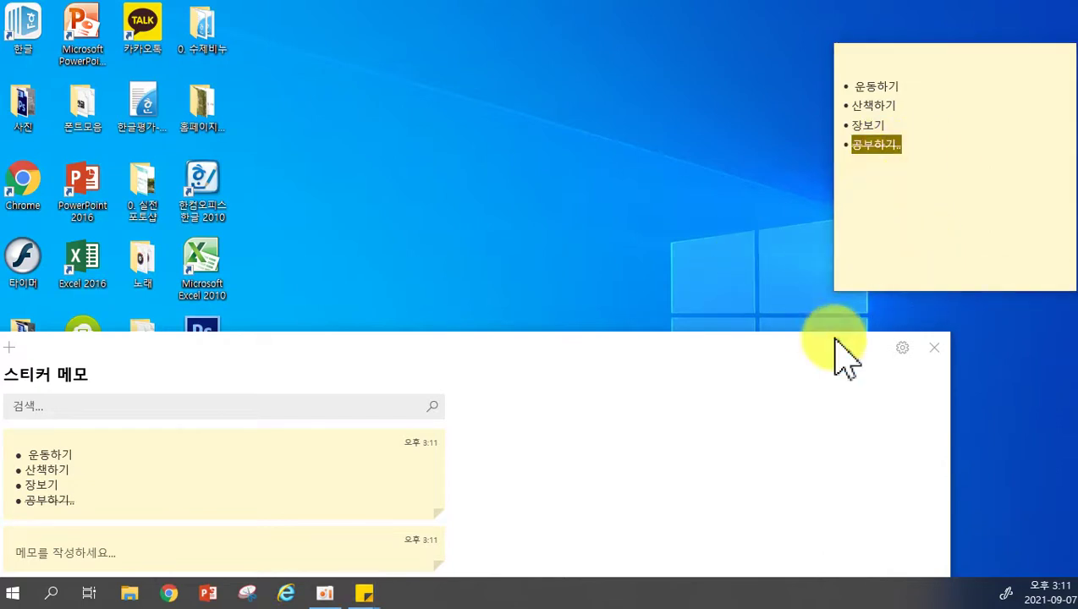
click(934, 348)
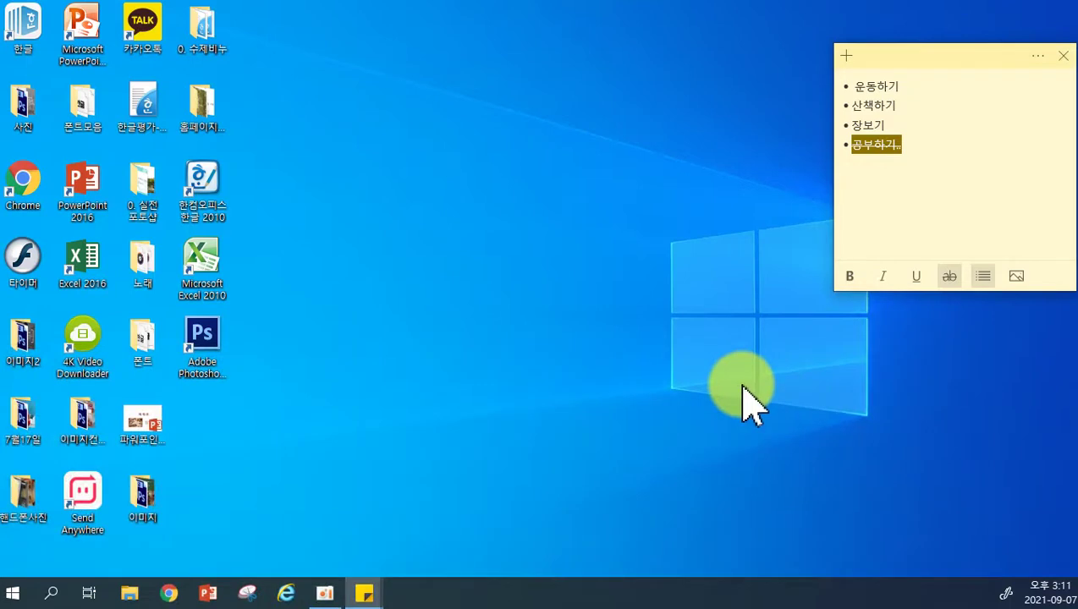
Shrink the sticky note in both width and height by its lower-left corner so it fits more closely around the list.
click(842, 306)
drag(838, 294, 896, 220)
click(714, 227)
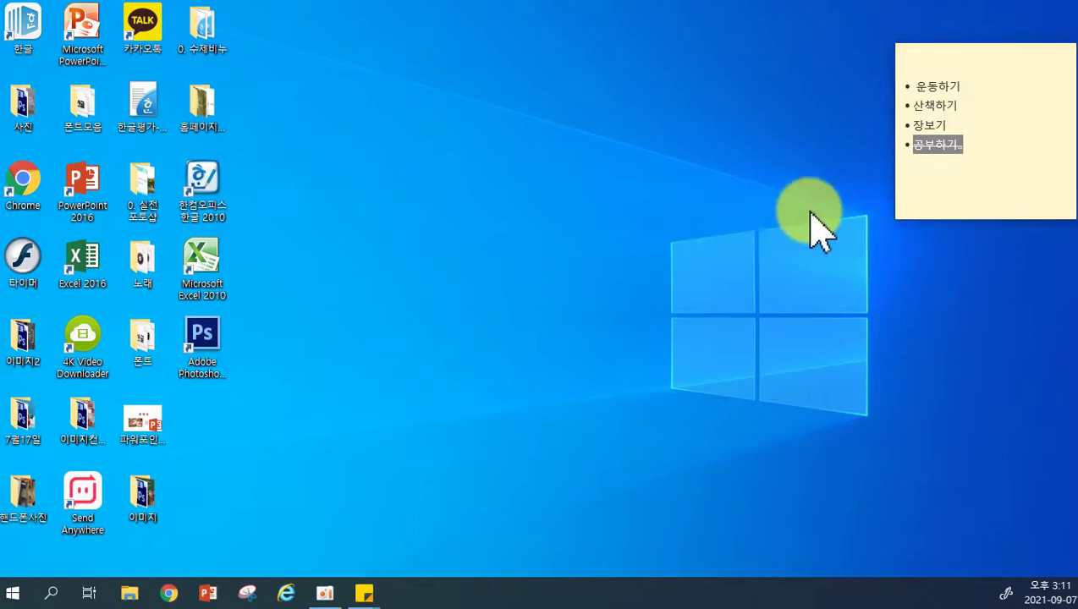
Recolour the to-do note to pink and switch it to purple.
click(956, 108)
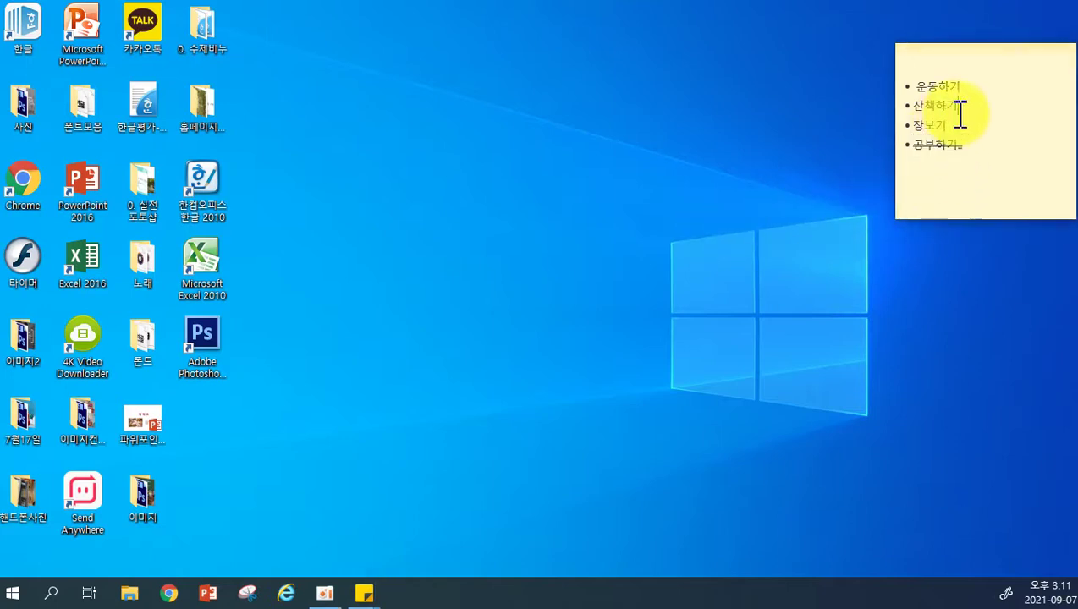
click(1038, 57)
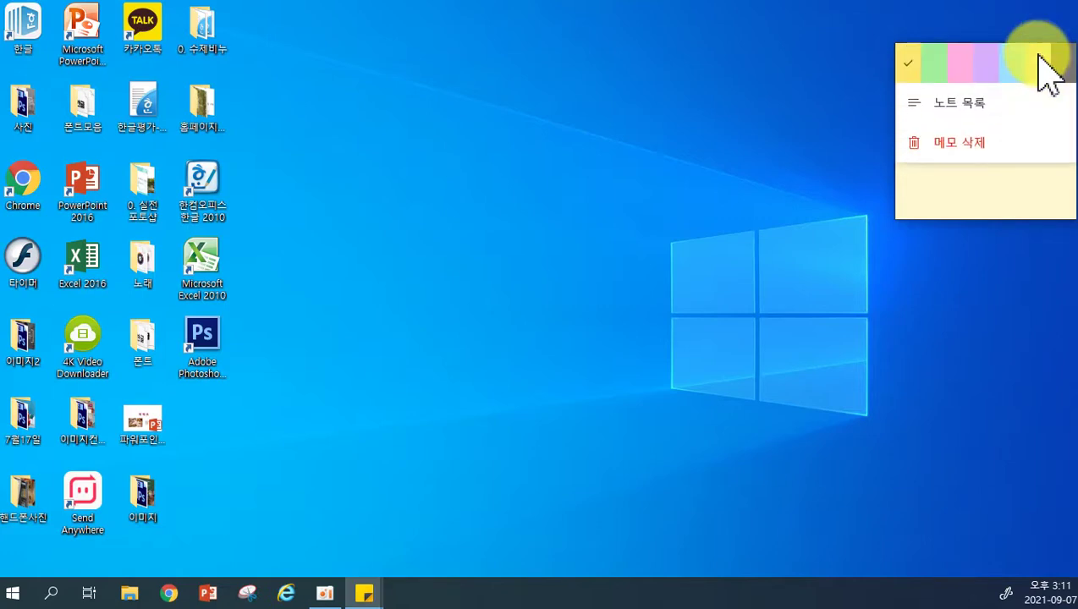
click(962, 68)
click(1038, 57)
click(986, 67)
click(1039, 208)
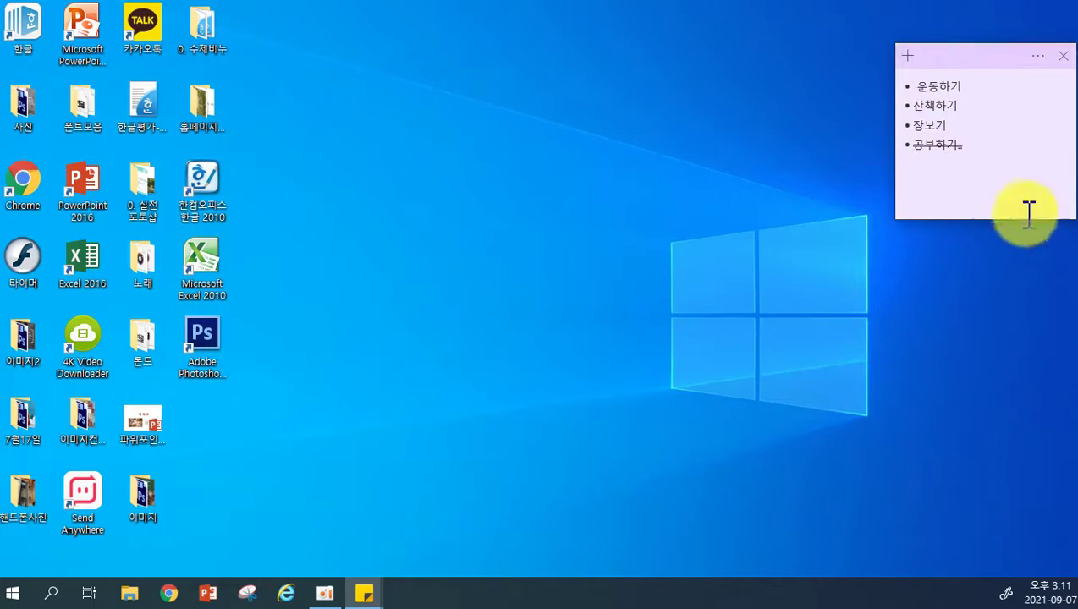
Delete the purple to-do note, with the option not to show the confirmation message again (이 메시지를 다시 표시 안 함) ticked.
click(1038, 56)
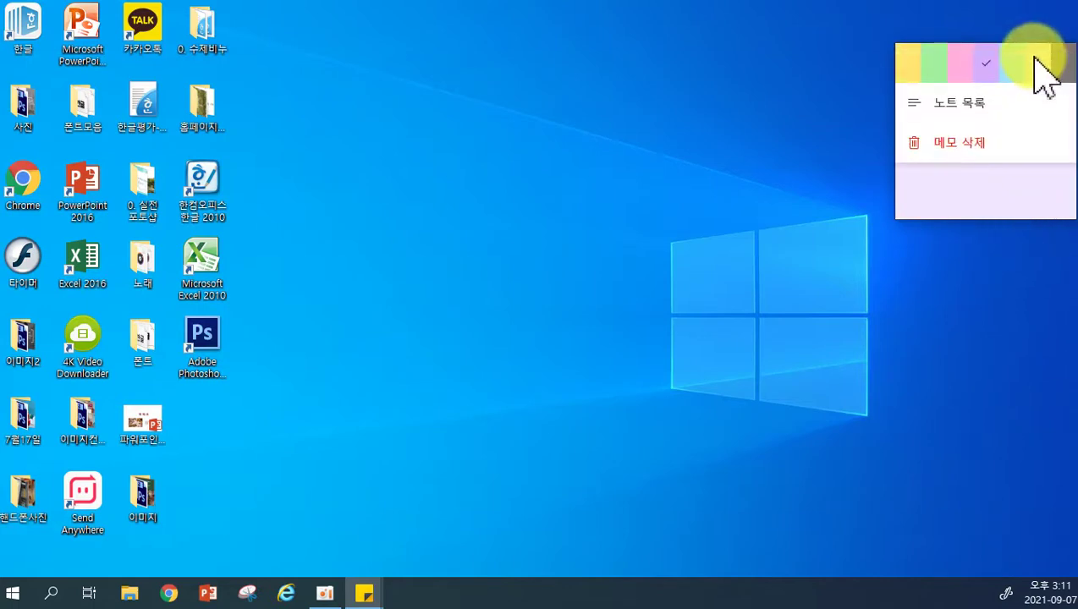
click(956, 143)
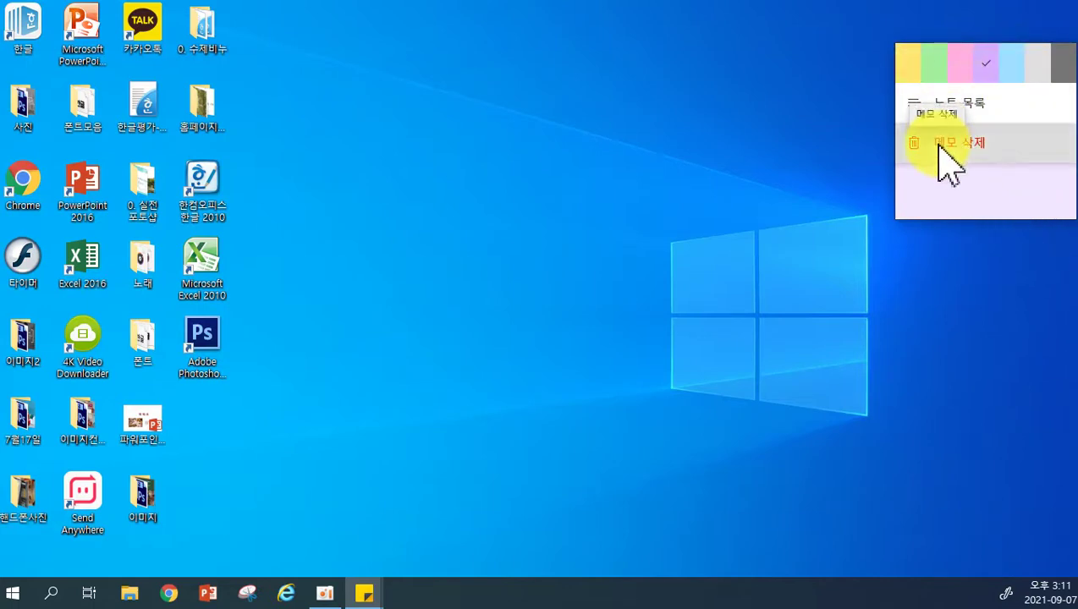
click(923, 126)
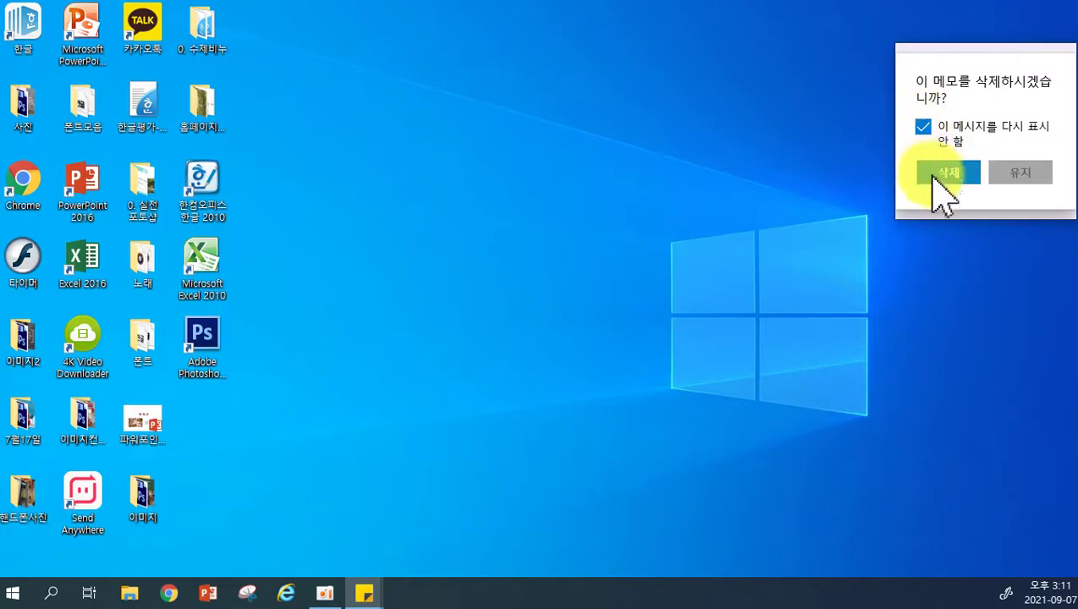
click(924, 126)
click(948, 173)
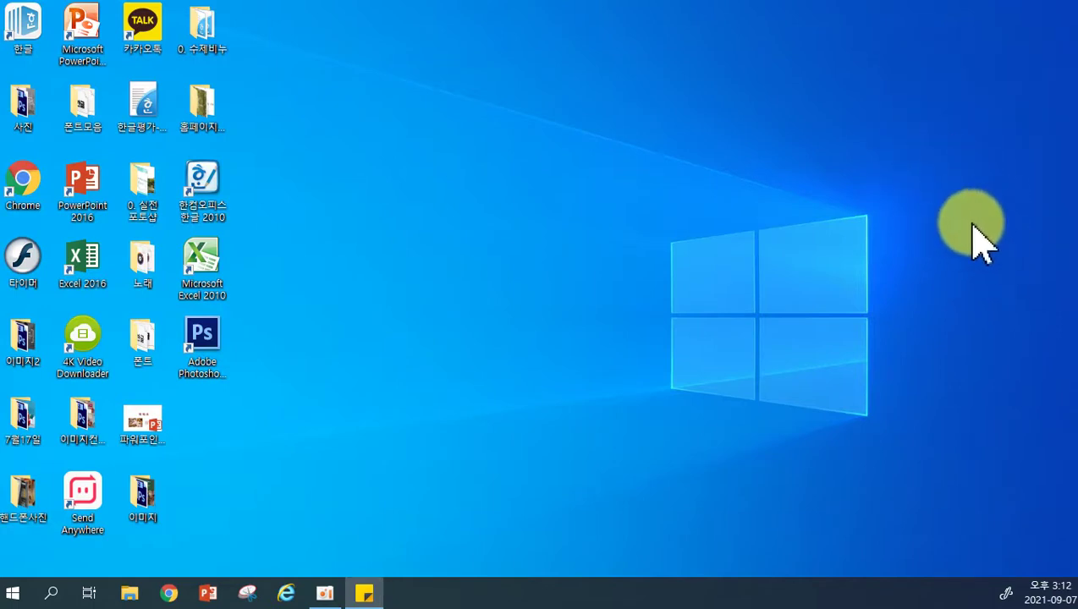
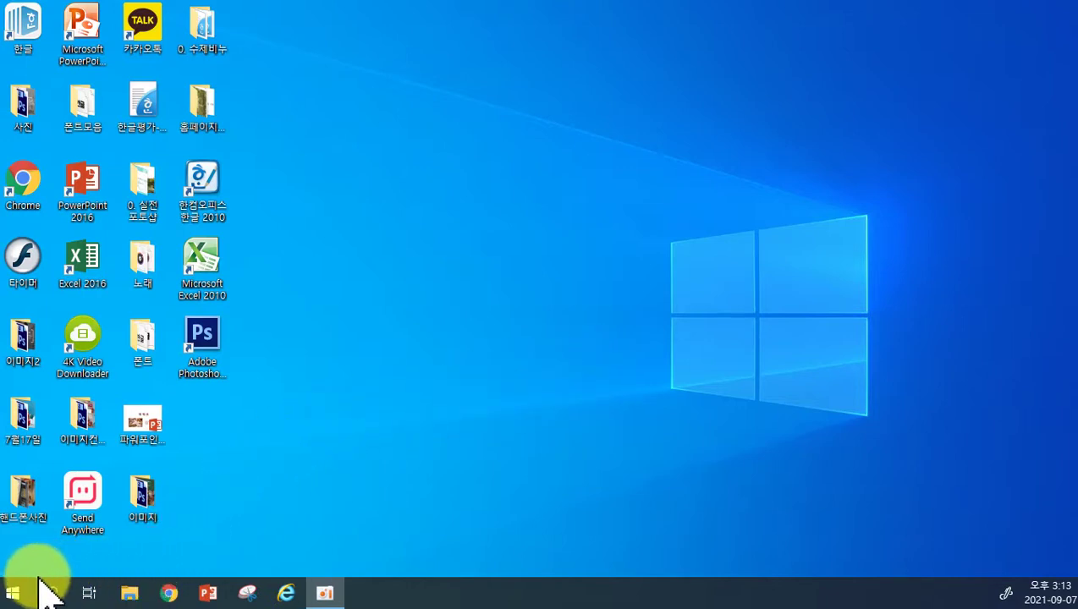
Open the Documents folder (문서) in File Explorer and maximise its window.
click(13, 592)
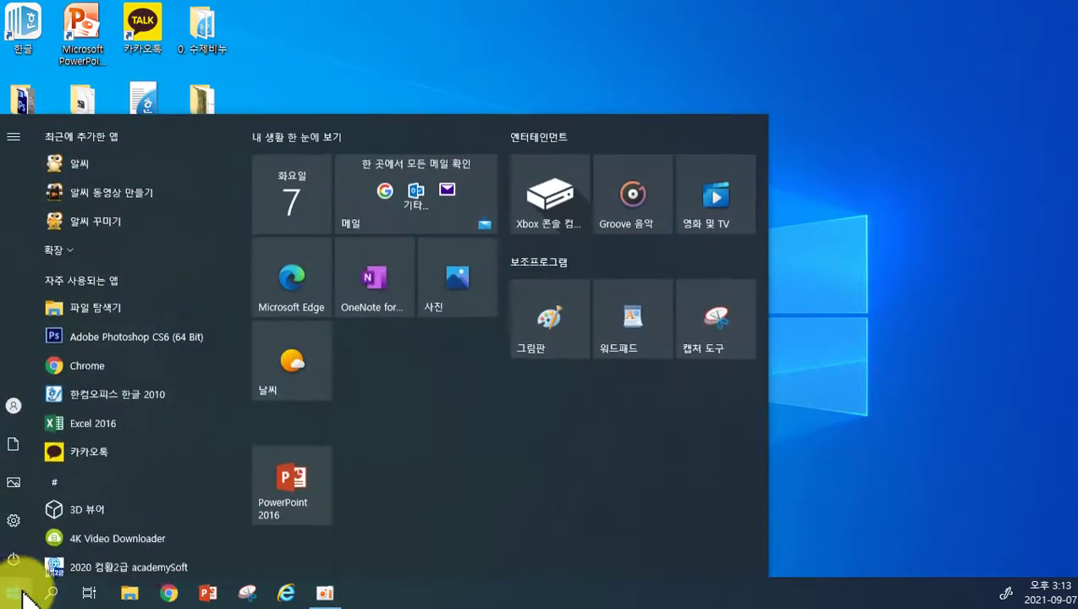
mouse_move(22, 457)
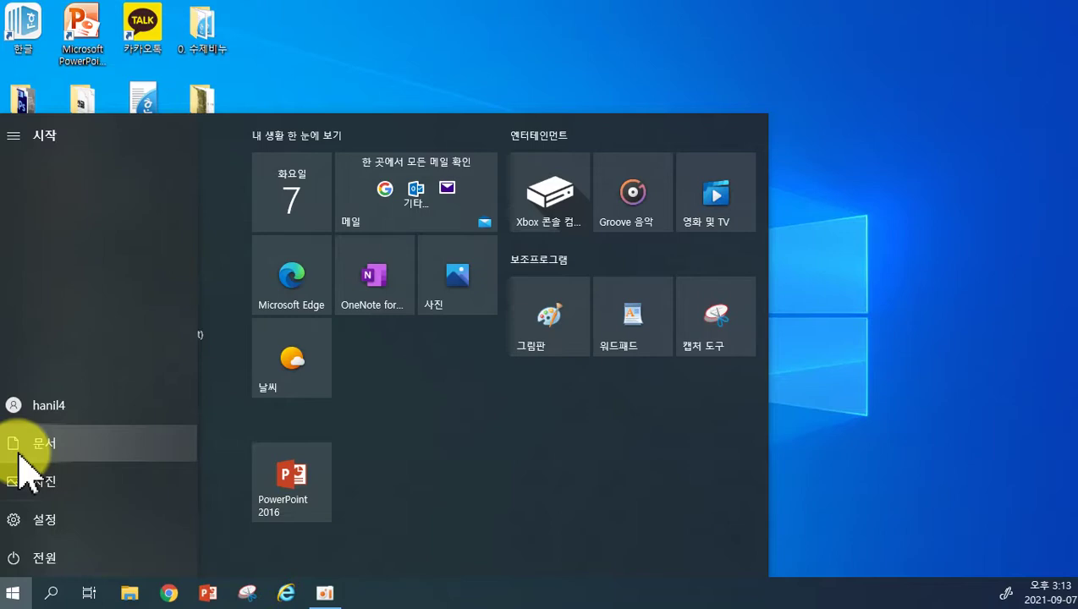
click(20, 457)
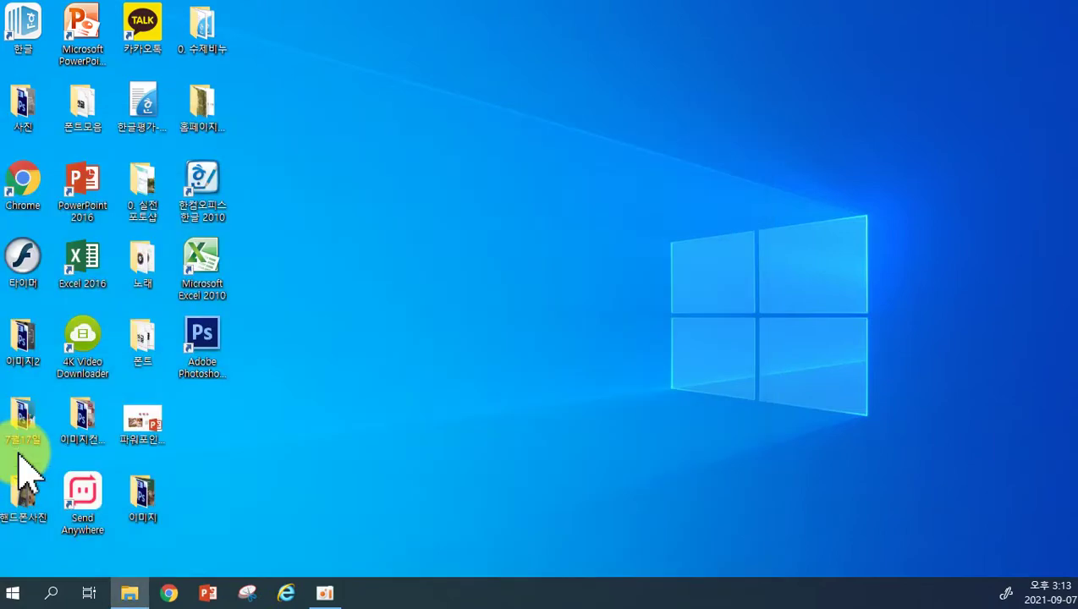
drag(650, 60, 738, 8)
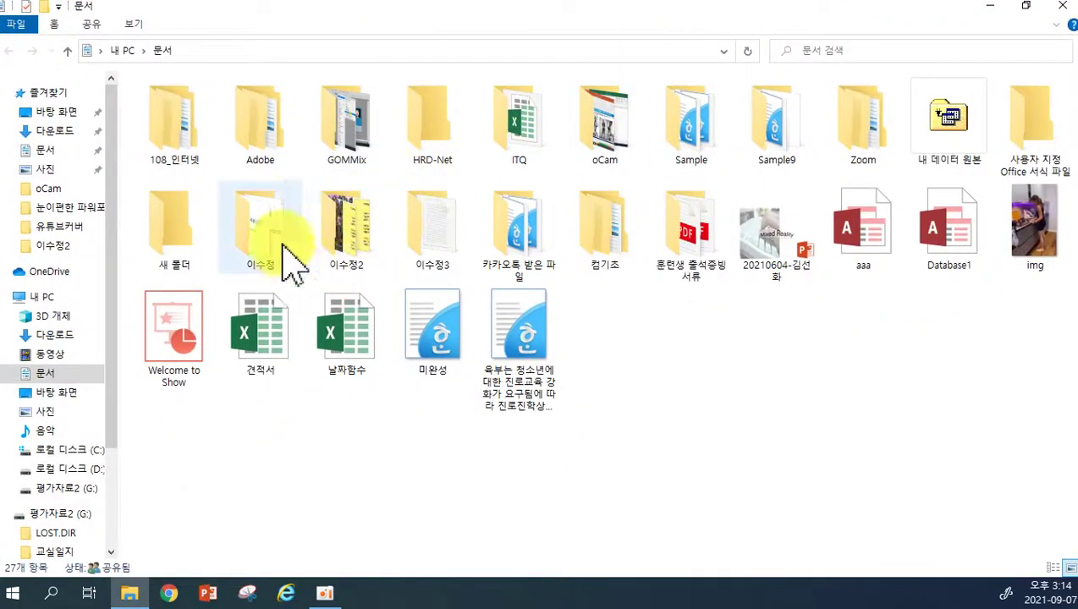
Open the personal folder whose name ends in 2 from Documents, return to Documents, and reopen the same folder.
double_click(349, 242)
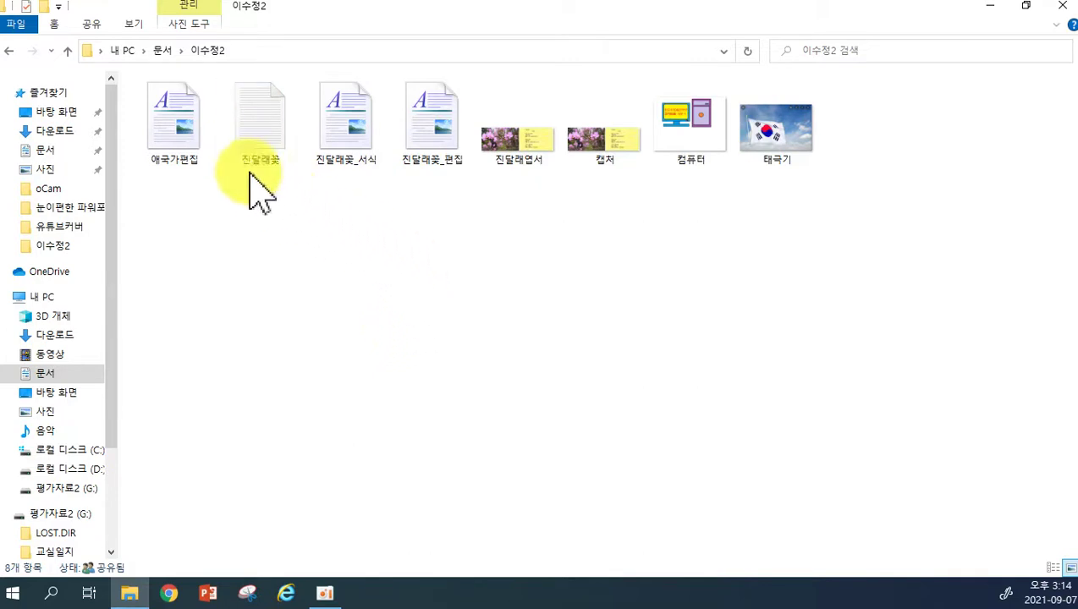
click(47, 374)
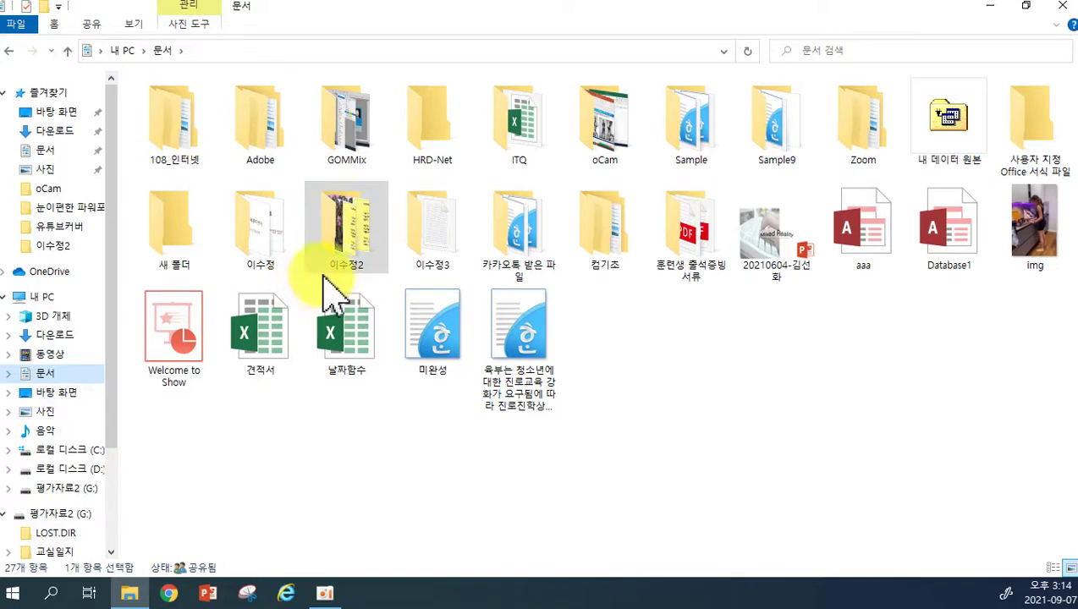
double_click(344, 221)
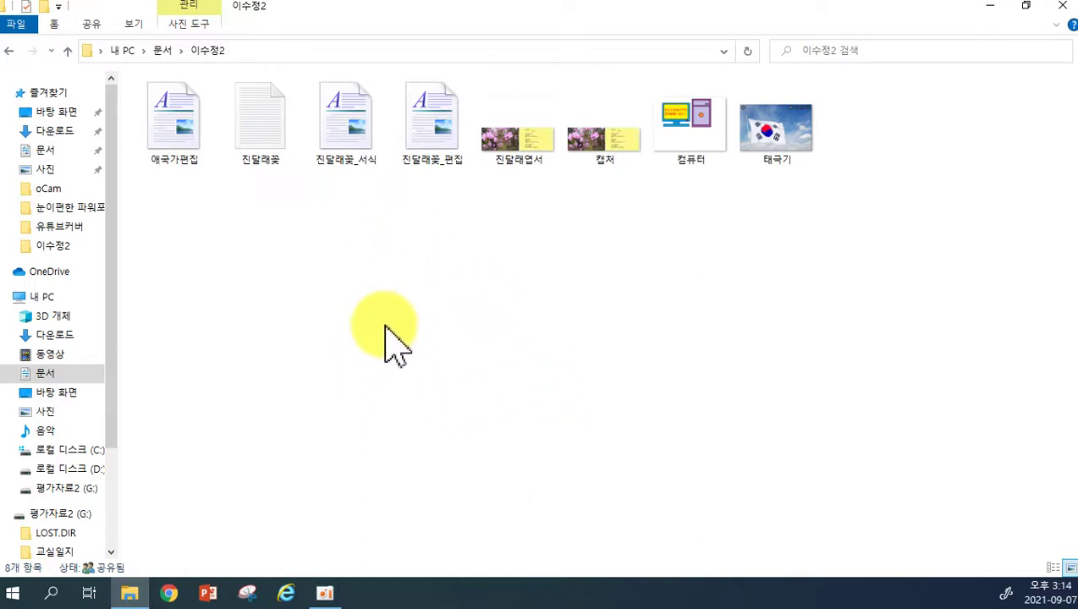
Create a new folder named 자료모음 inside the current folder.
right_click(454, 283)
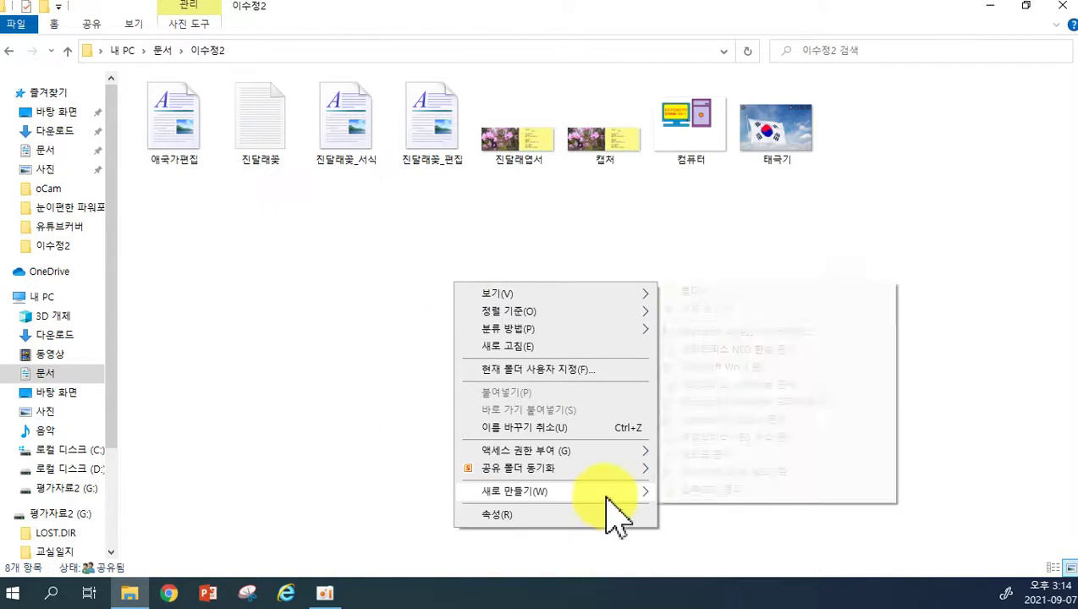
mouse_move(607, 494)
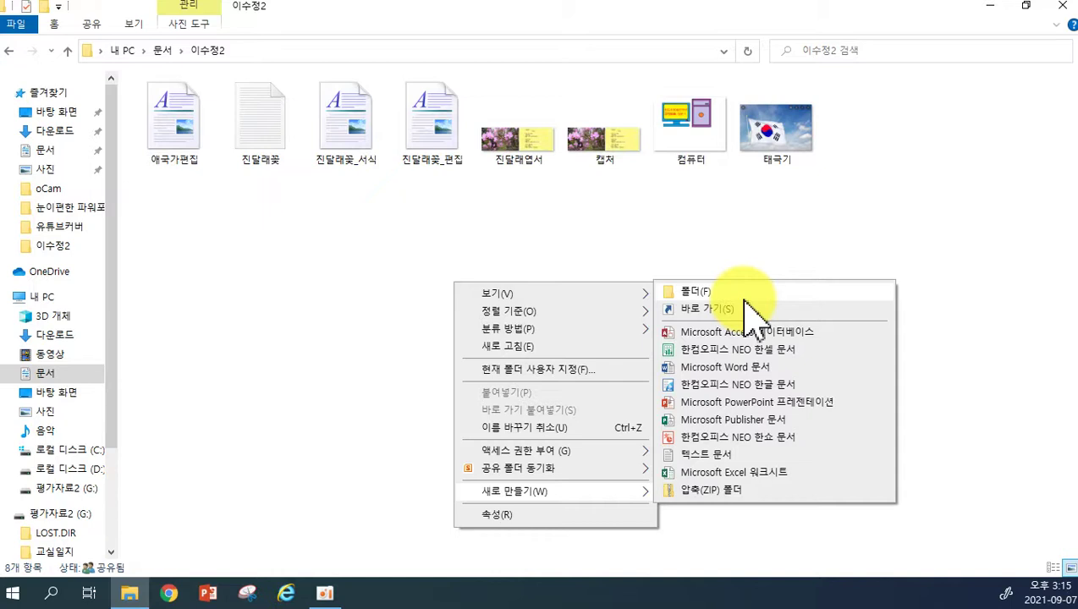
click(745, 295)
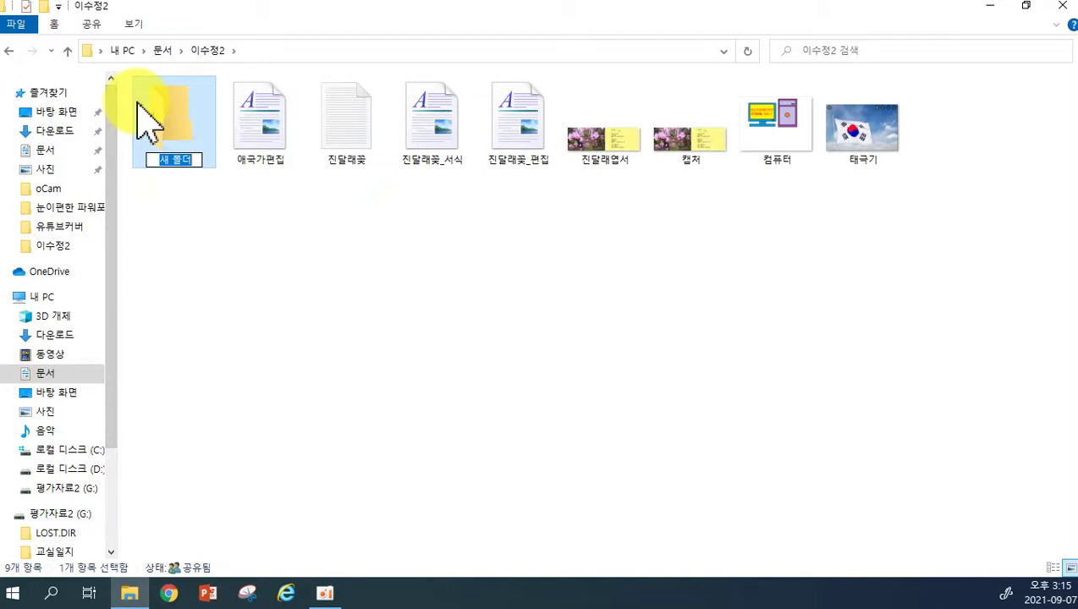
text(ㅈㅏ료모음)
key(Return)
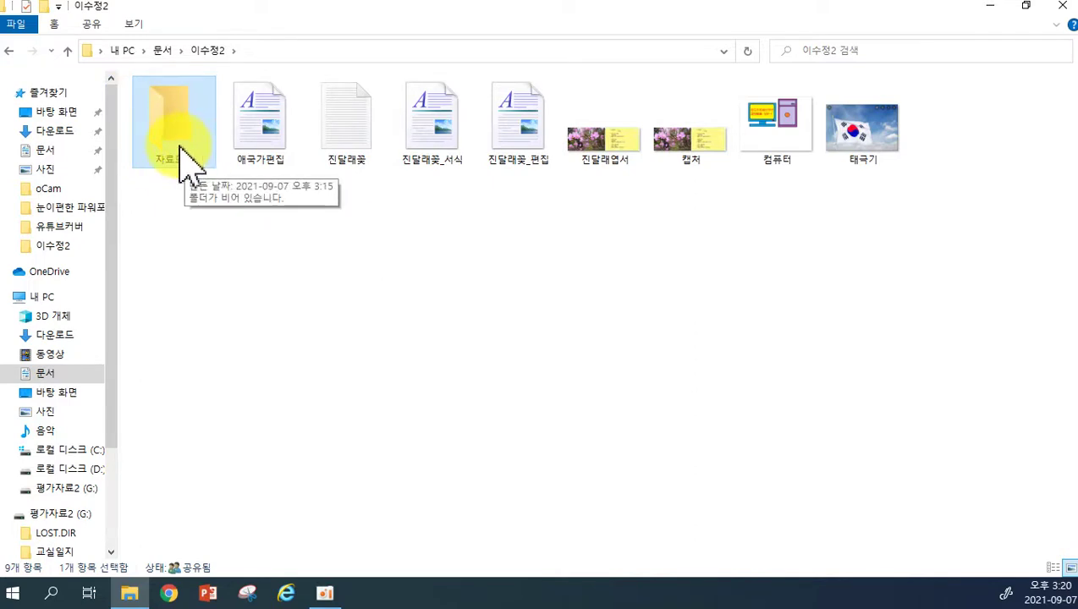
Rename the 자료모음 folder as 수업자료.
right_click(180, 147)
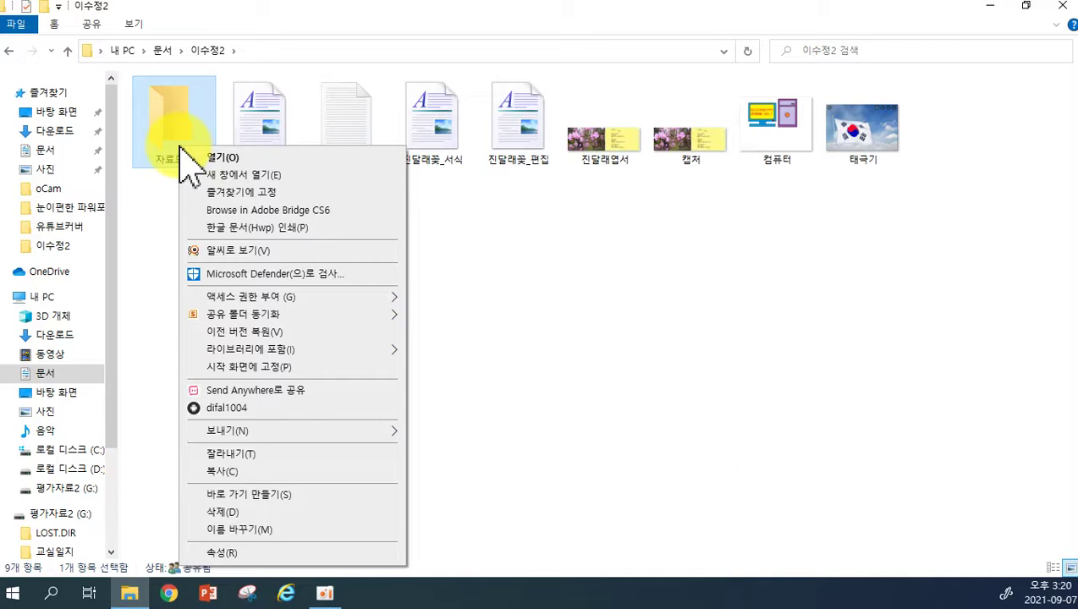
click(330, 530)
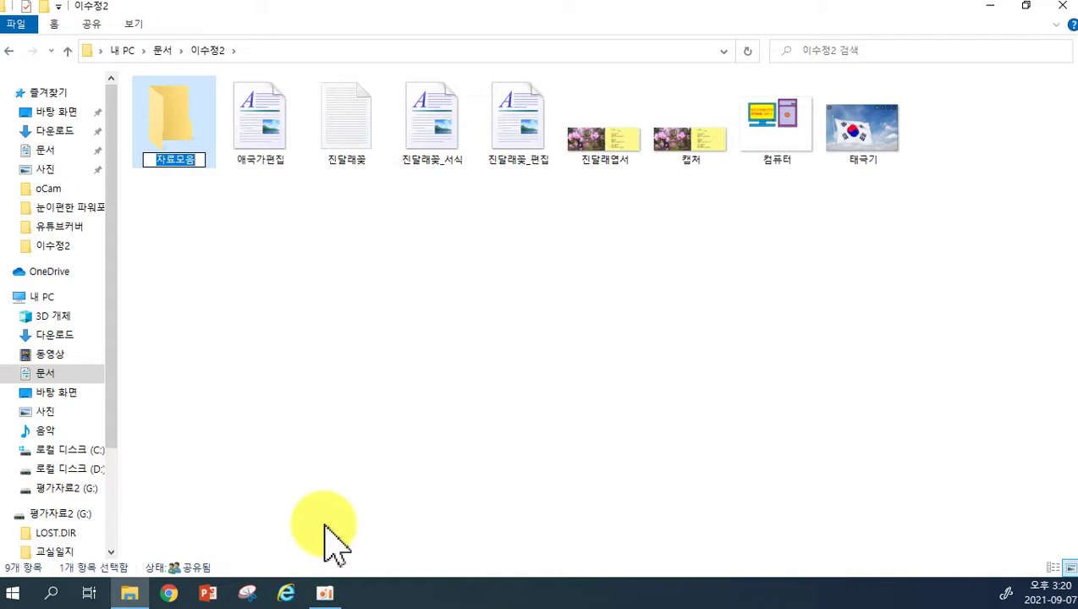
text(수업잘)
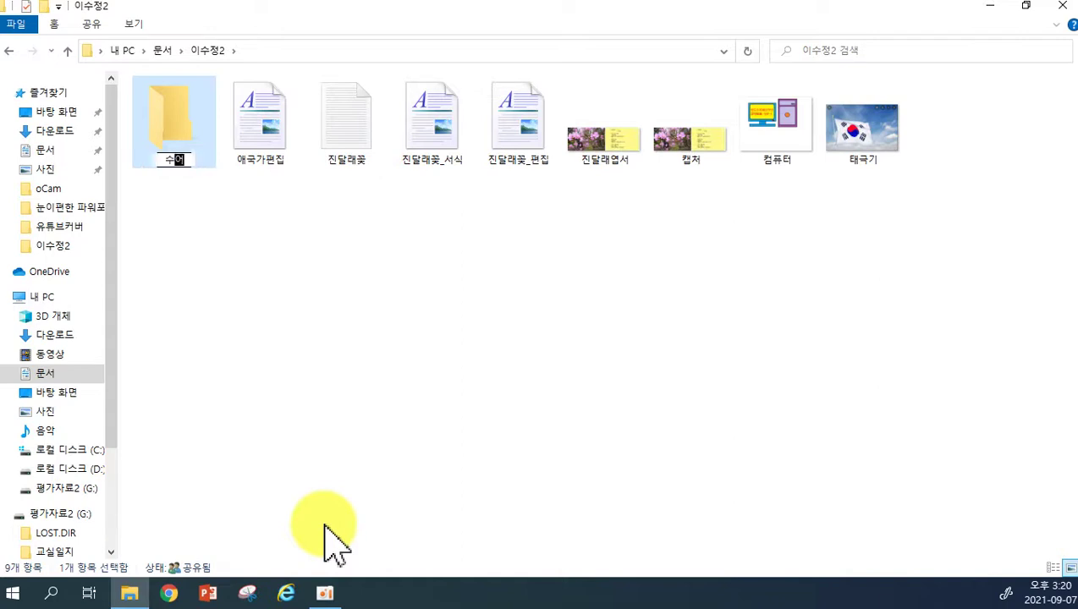
text(료)
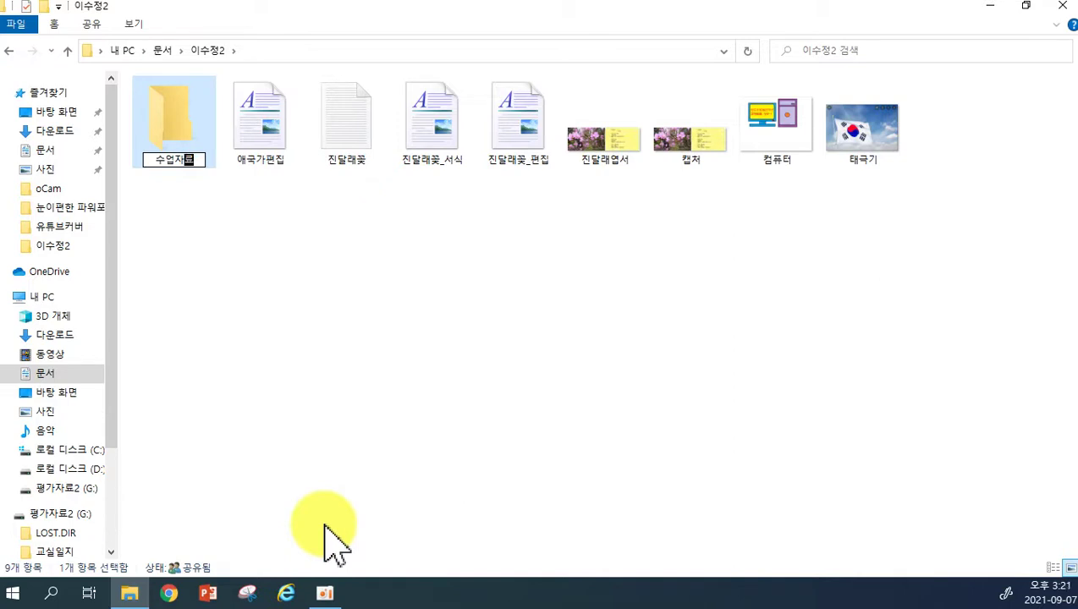
key(Return)
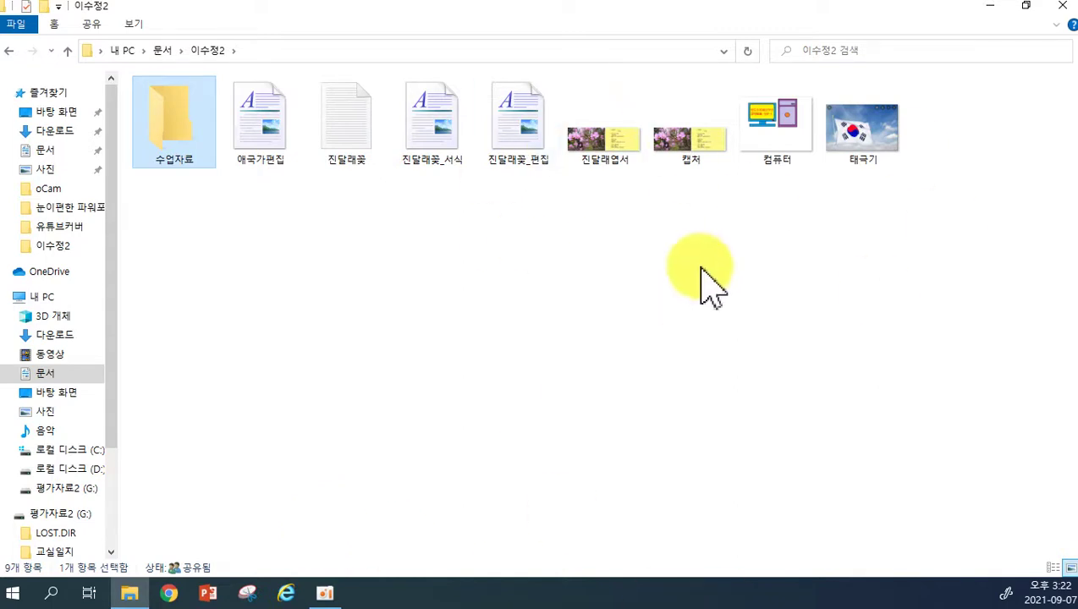
Keep the Home commands permanently expanded, select every item in the folder, and clear the selection.
click(54, 24)
double_click(54, 28)
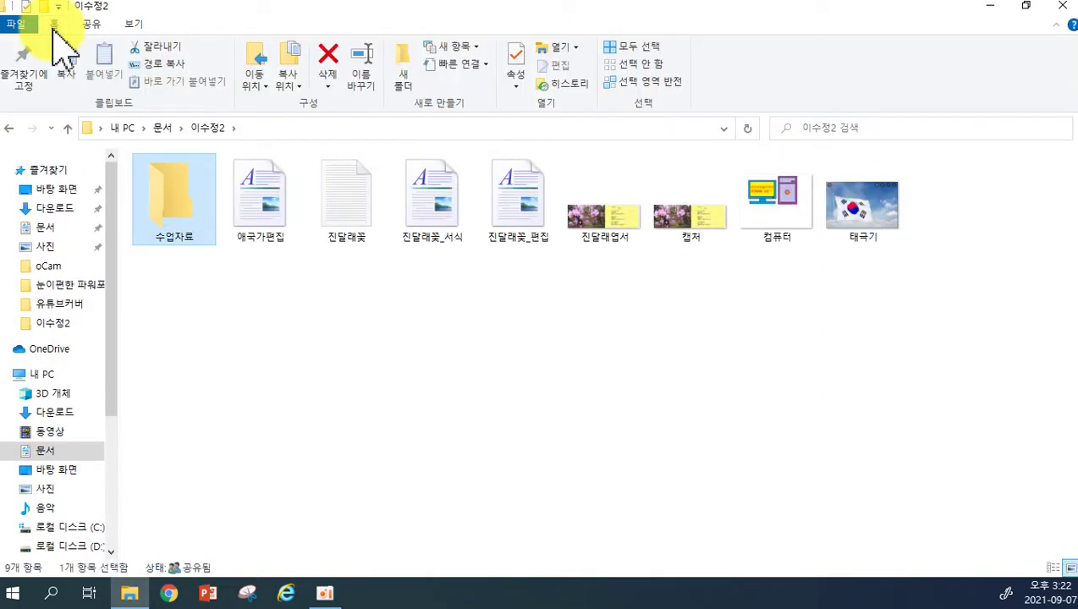
click(630, 48)
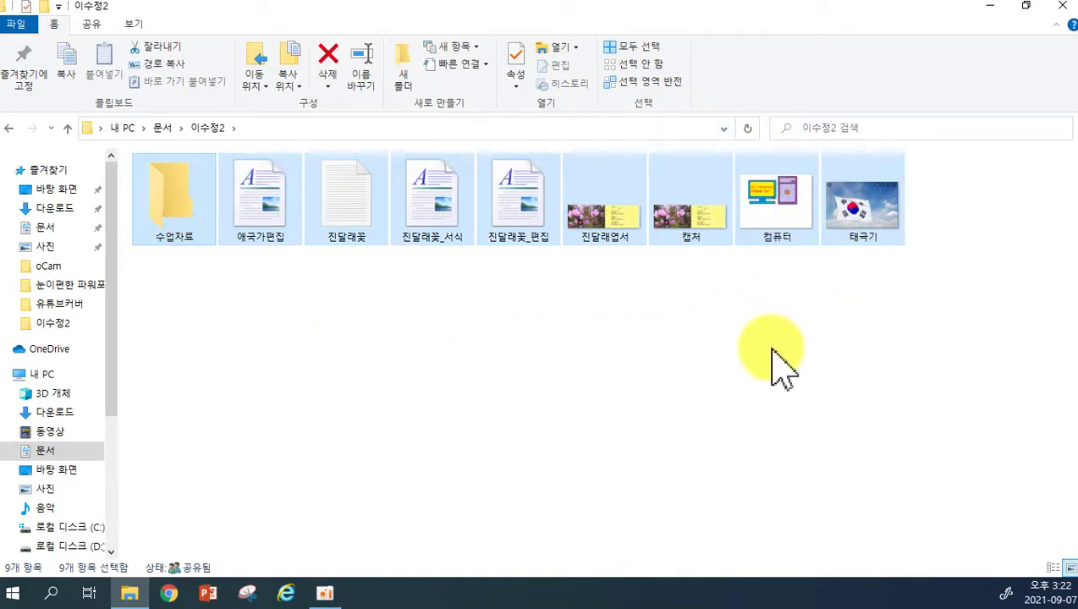
click(629, 404)
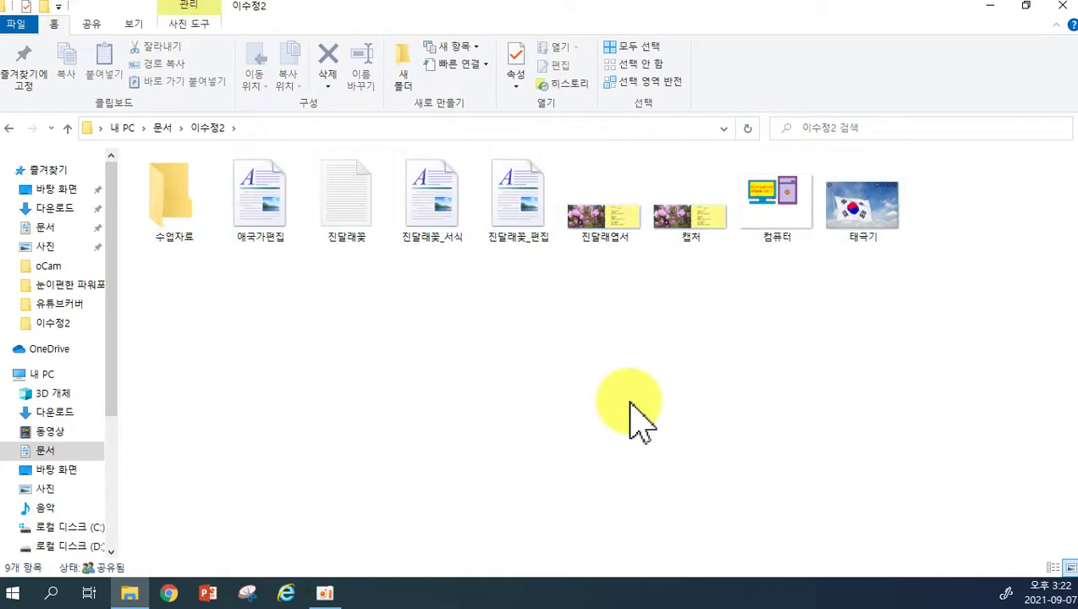
Practise selecting all items in the folder again, clearing the selection each time.
key(ctrl+a)
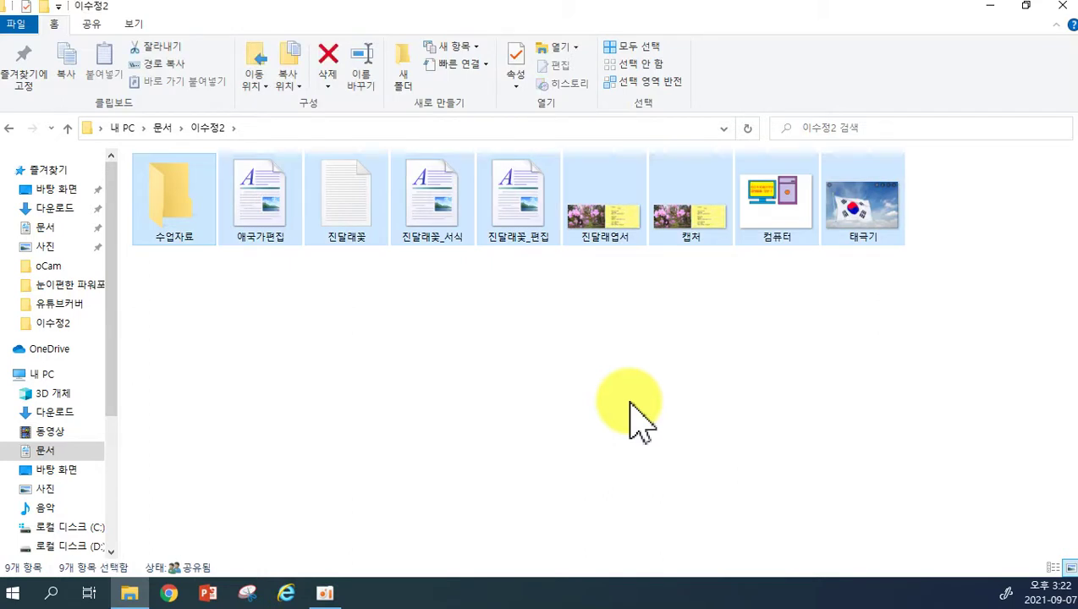
click(631, 403)
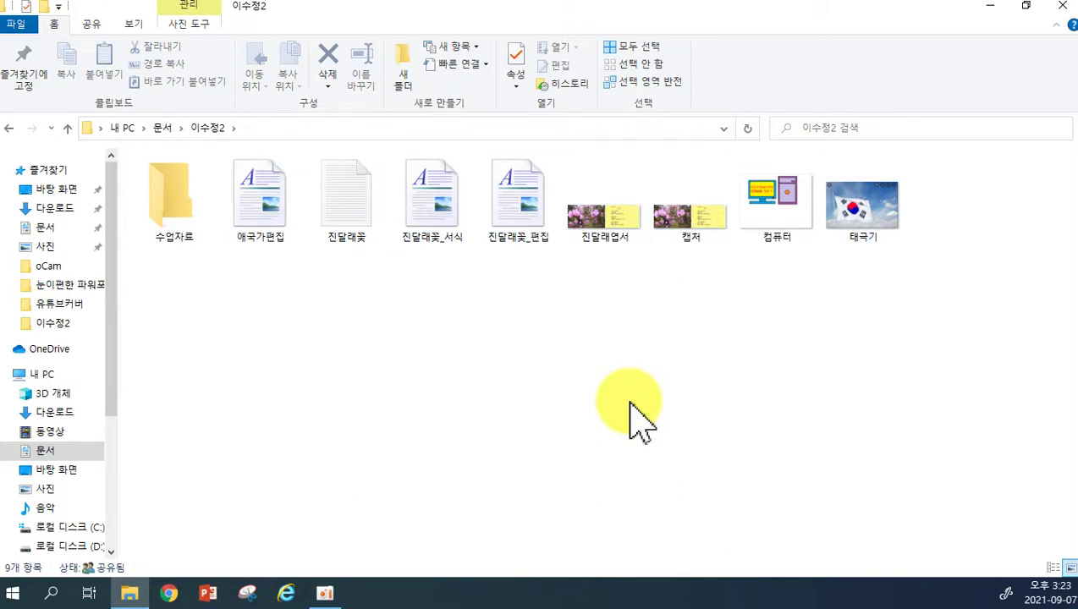
click(633, 47)
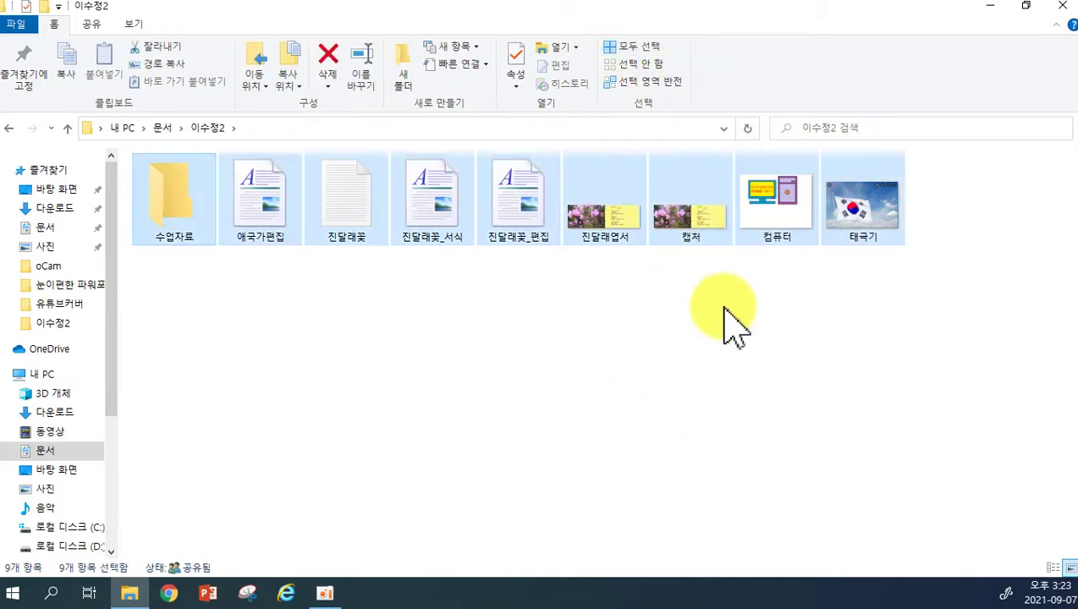
click(700, 362)
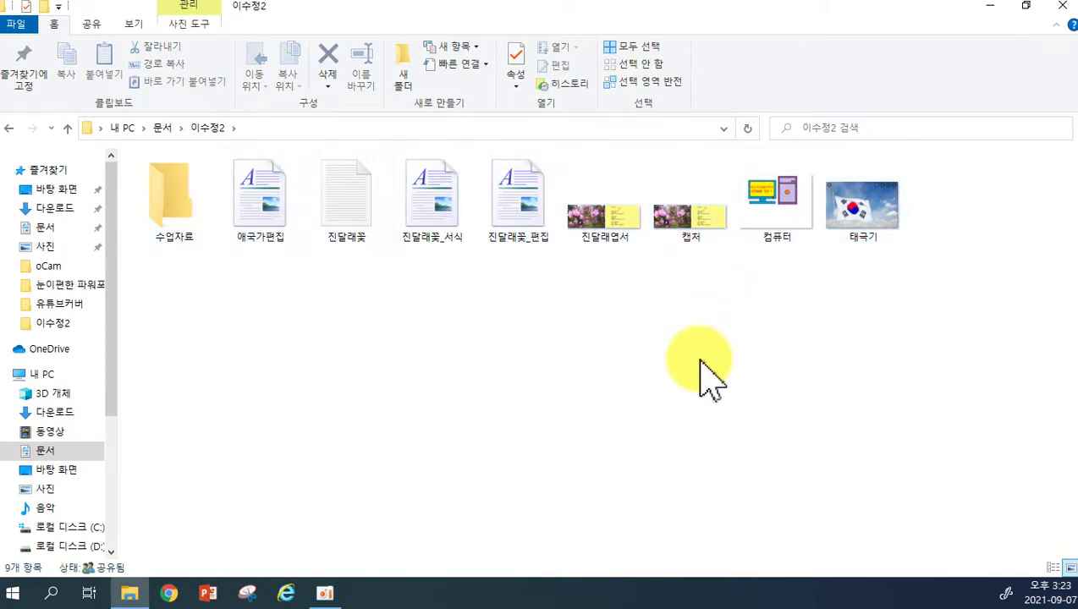
key(ctrl+a)
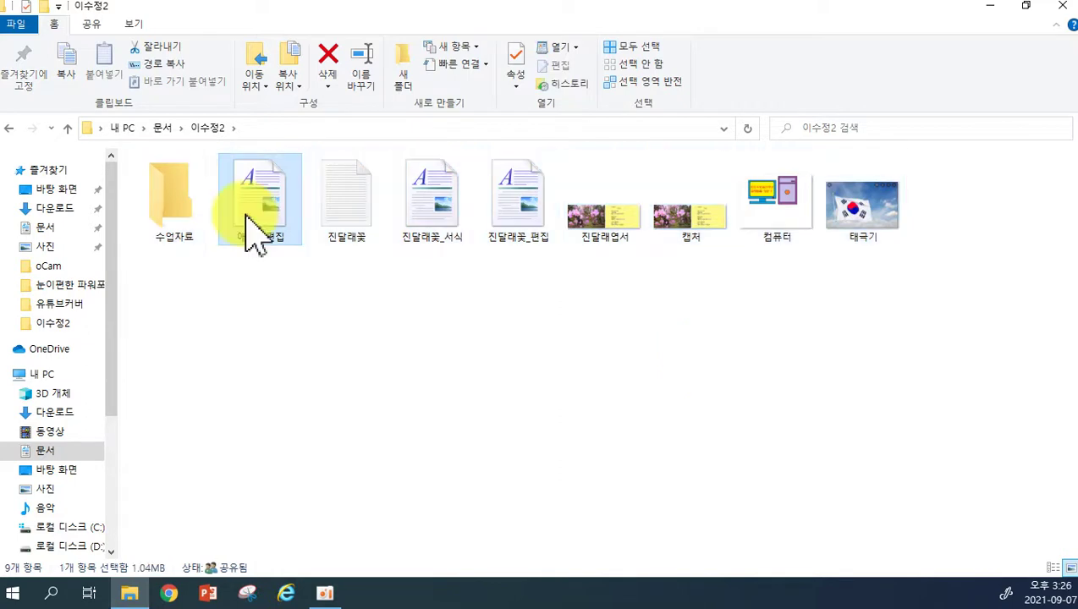
click(436, 289)
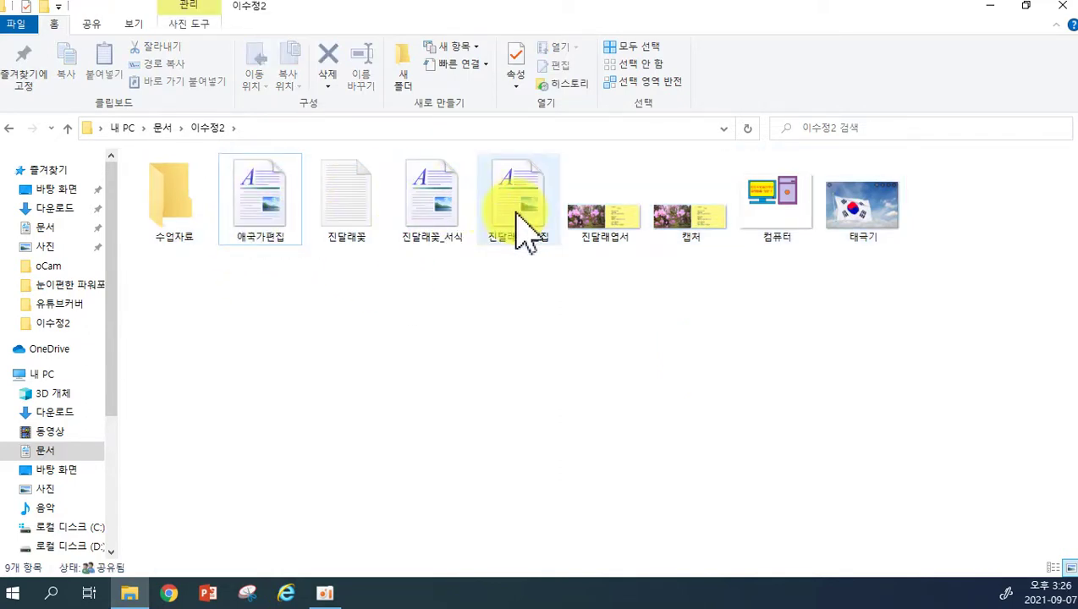
Select the consecutive files from 애국가편집 through 진달래꽃_편집 and clear the selection.
click(258, 212)
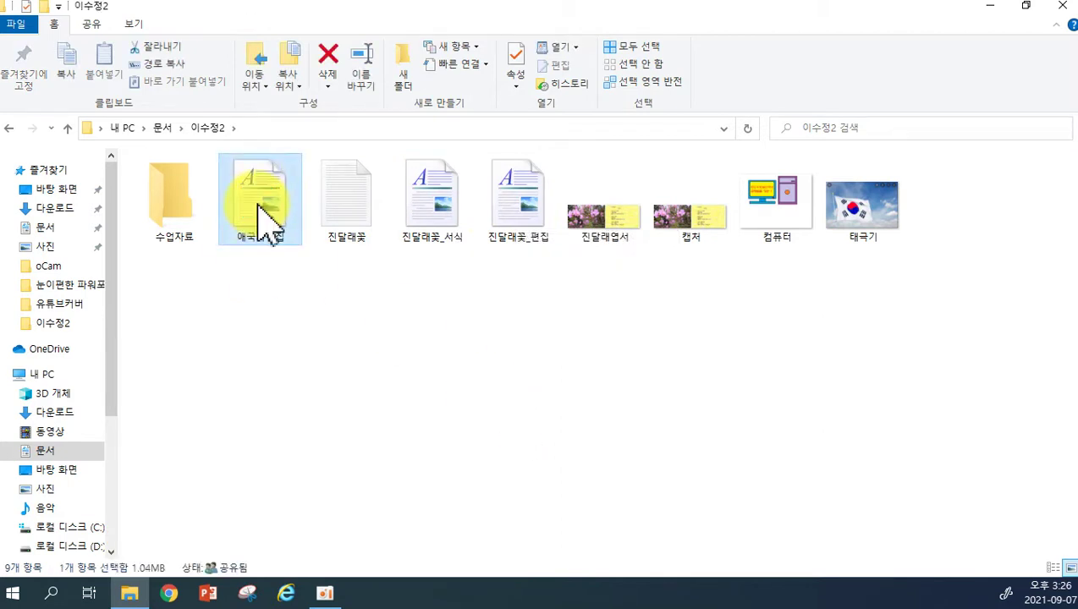
shift+click(506, 235)
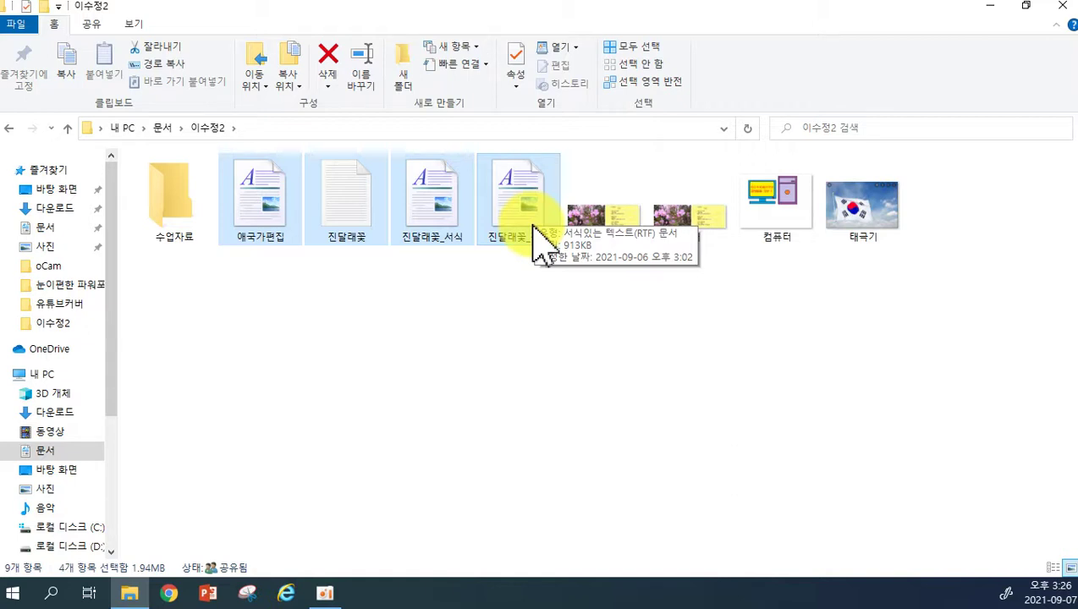
click(549, 388)
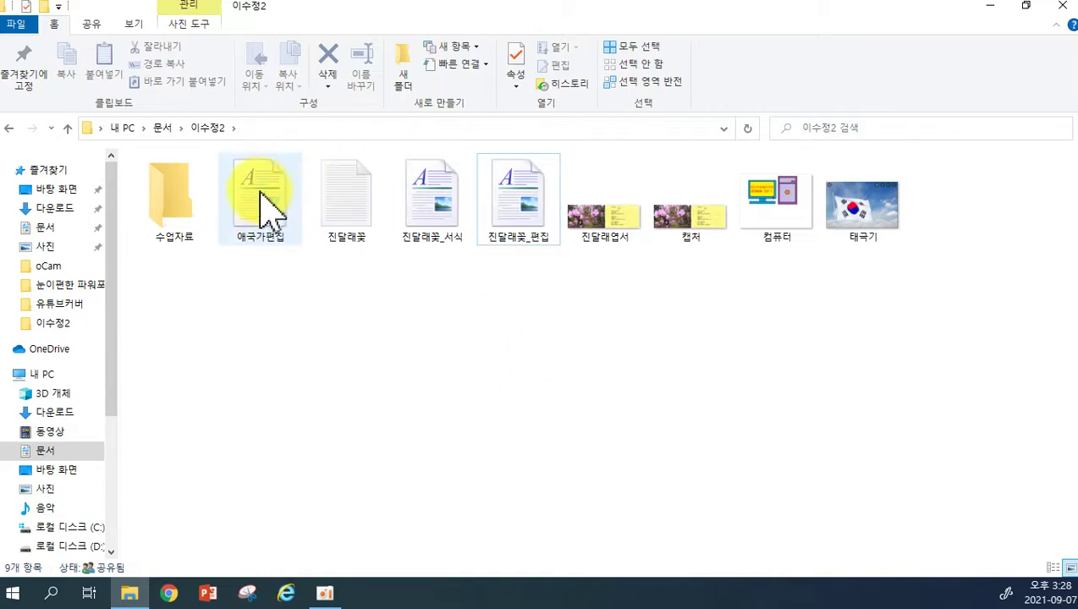
Select the non-adjacent files 애국가편집, 진달래꽃_서식, 진달래엽서 and 컴퓨터 together, and clear the selection.
click(269, 227)
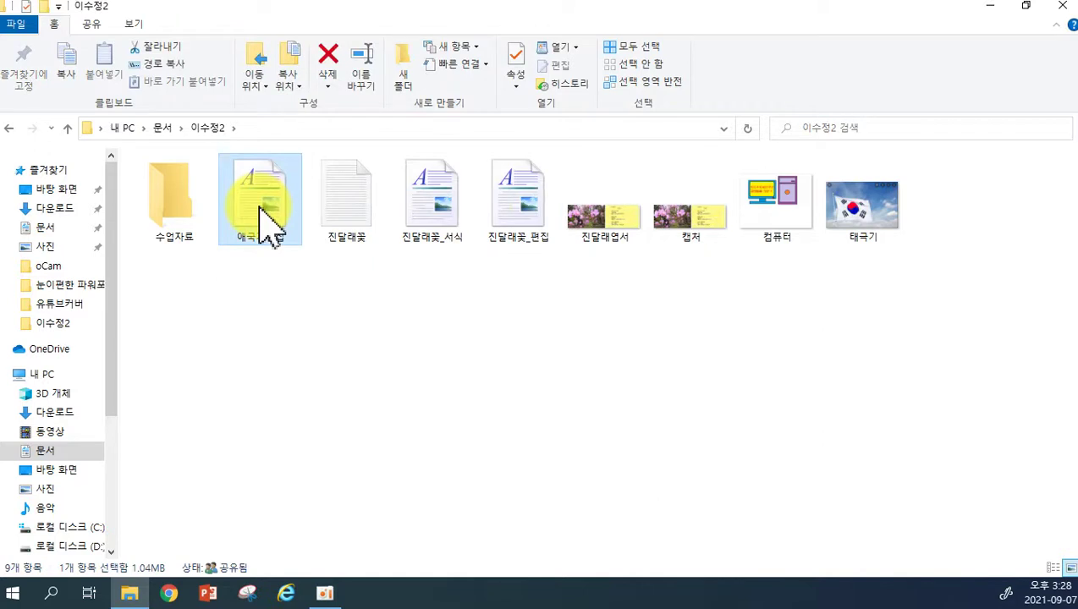
ctrl+click(423, 209)
ctrl+click(618, 228)
ctrl+click(776, 215)
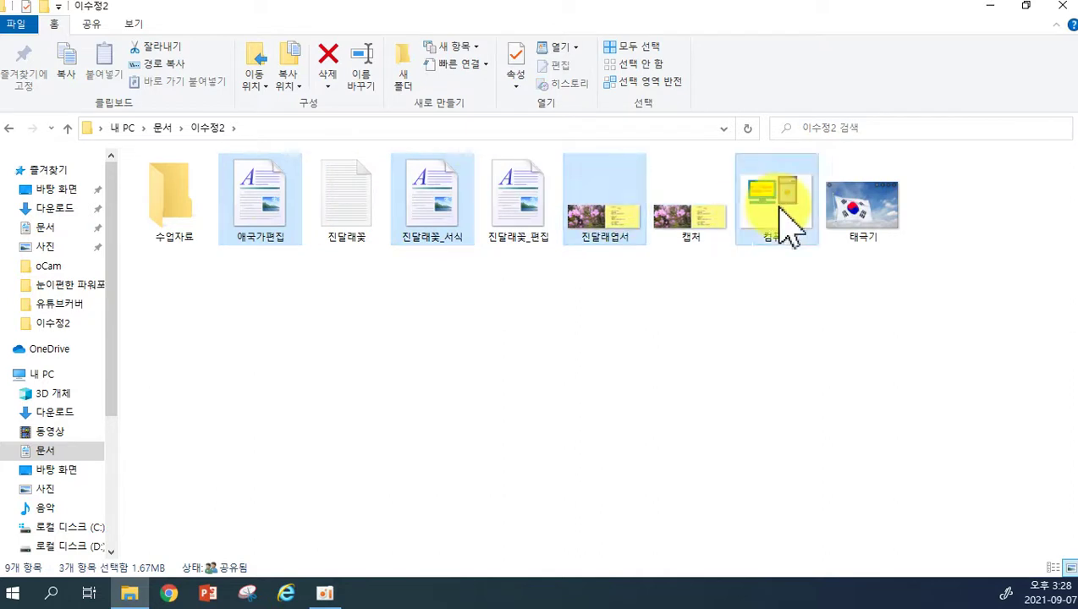
click(764, 394)
Select 애국가편집 and move the single selection along the files one by one to 진달래엽서.
click(277, 237)
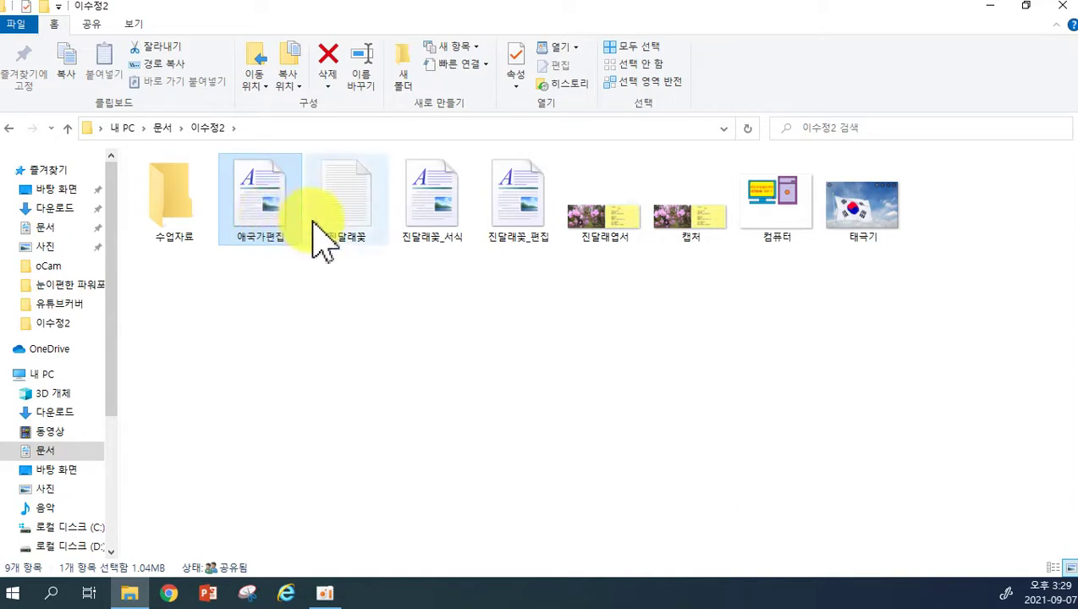
key(Right)
key(Right)
key(Right)
key(Right)
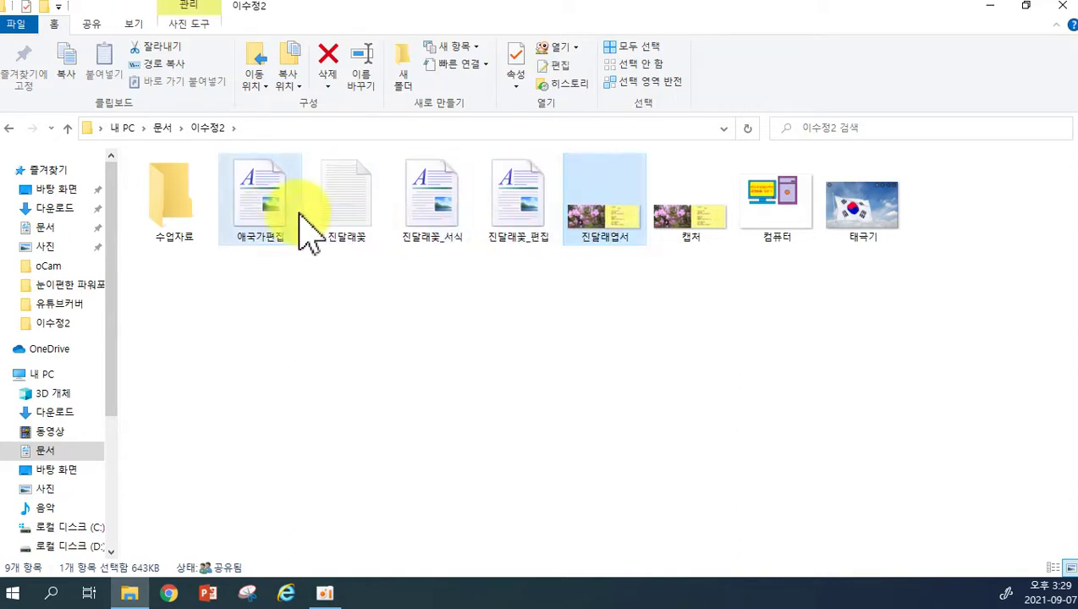
Select the separate files 애국가편집, 진달래꽃_서식, 진달래엽서, 캡처 and 태극기 together.
click(295, 227)
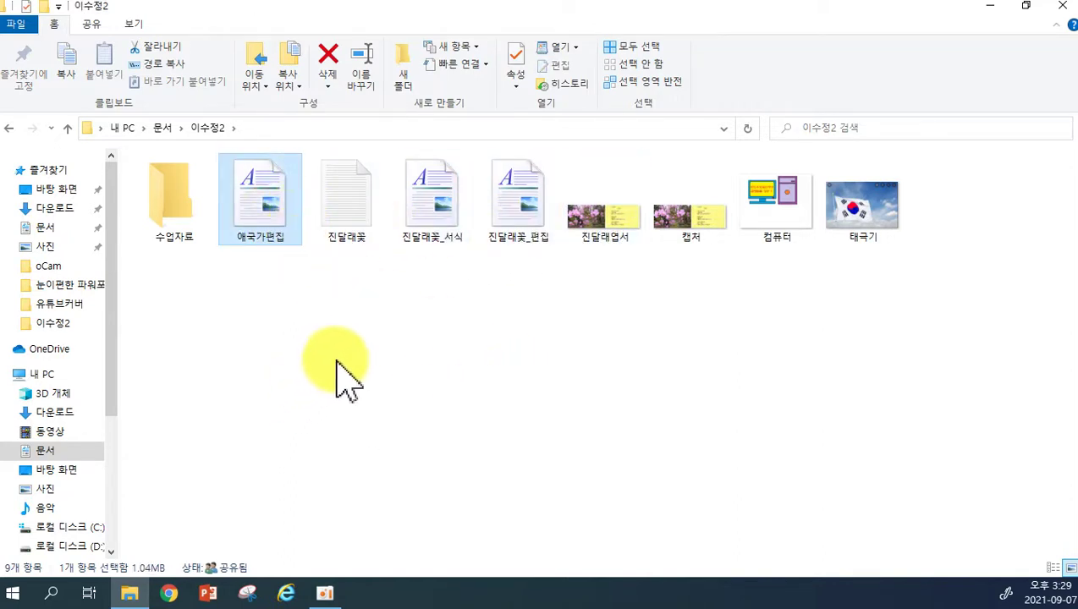
ctrl+click(433, 224)
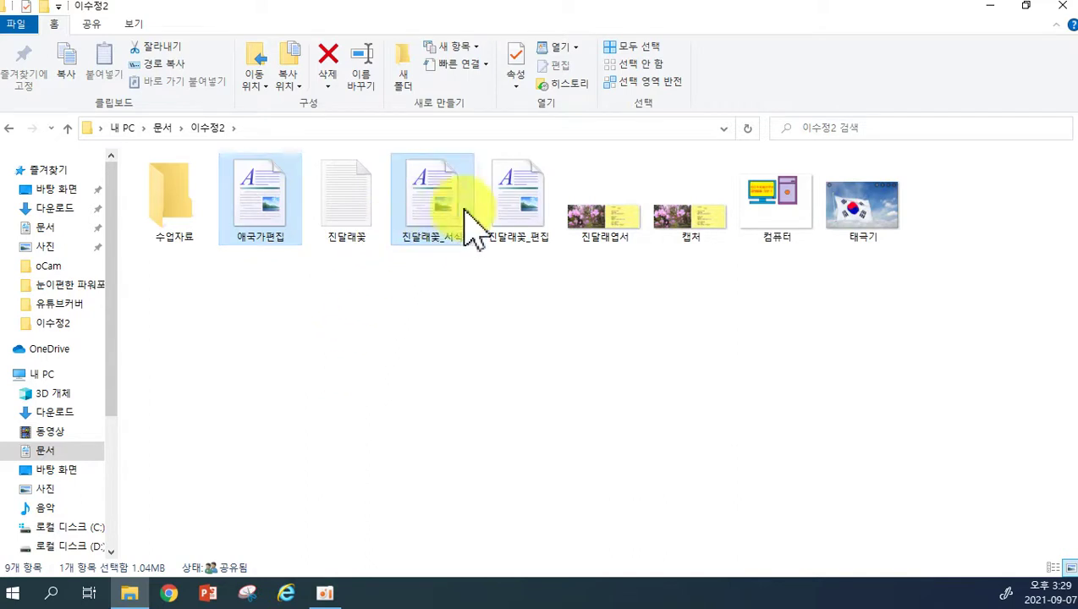
ctrl+click(616, 228)
ctrl+click(677, 224)
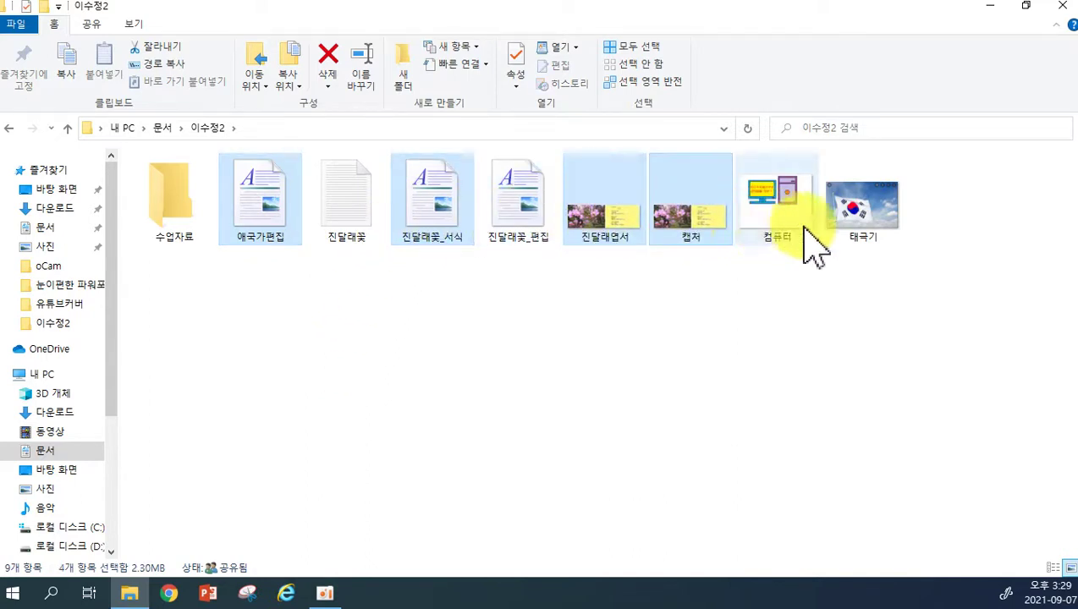
ctrl+click(868, 233)
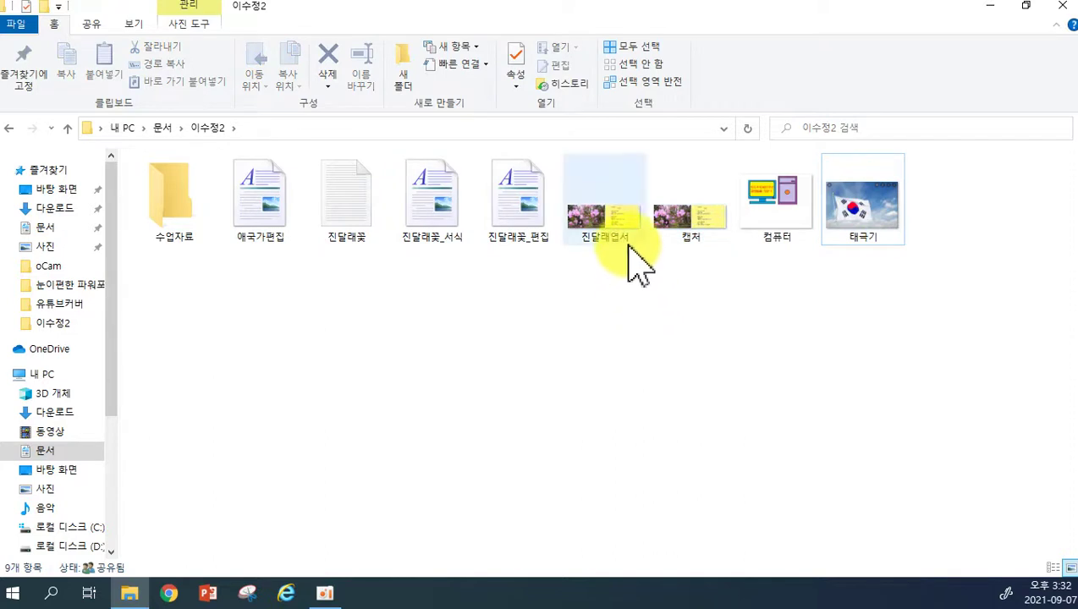
Select the four consecutive image files from 진달래엽서 through 태극기.
click(613, 221)
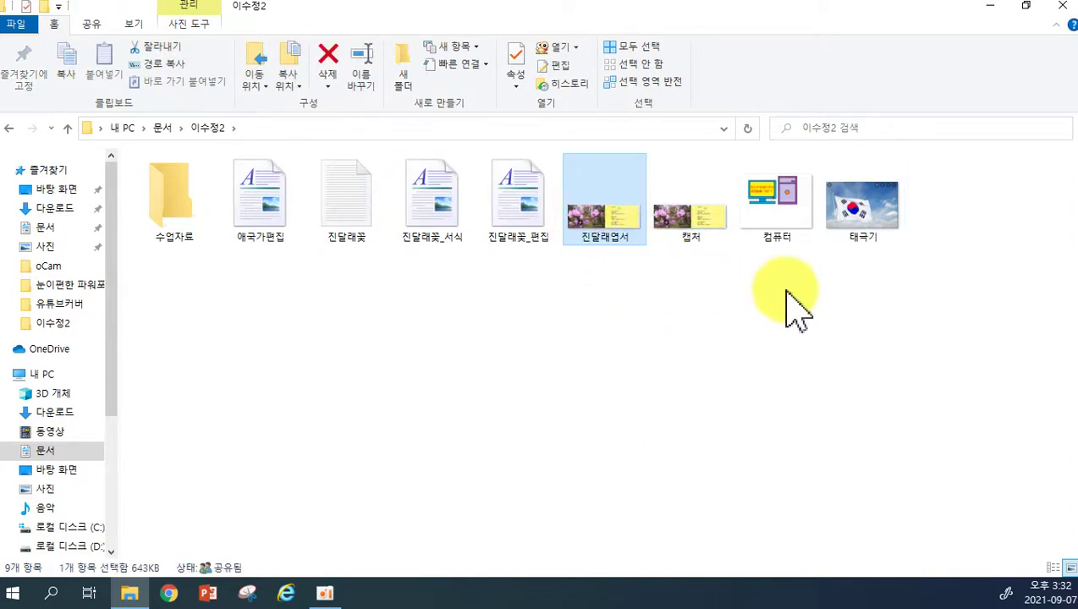
click(877, 230)
click(617, 224)
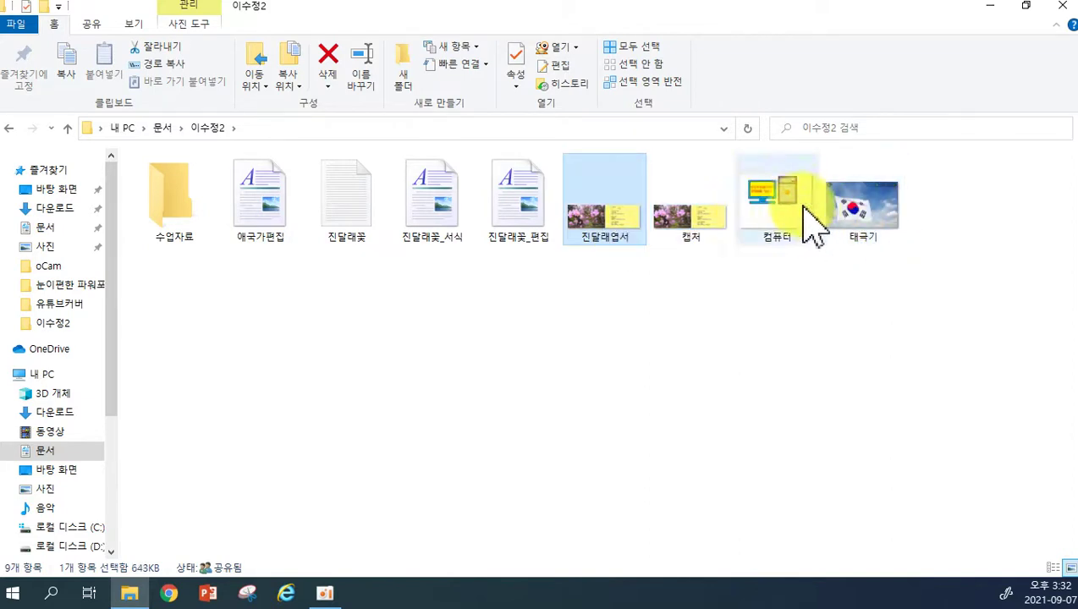
shift+click(854, 222)
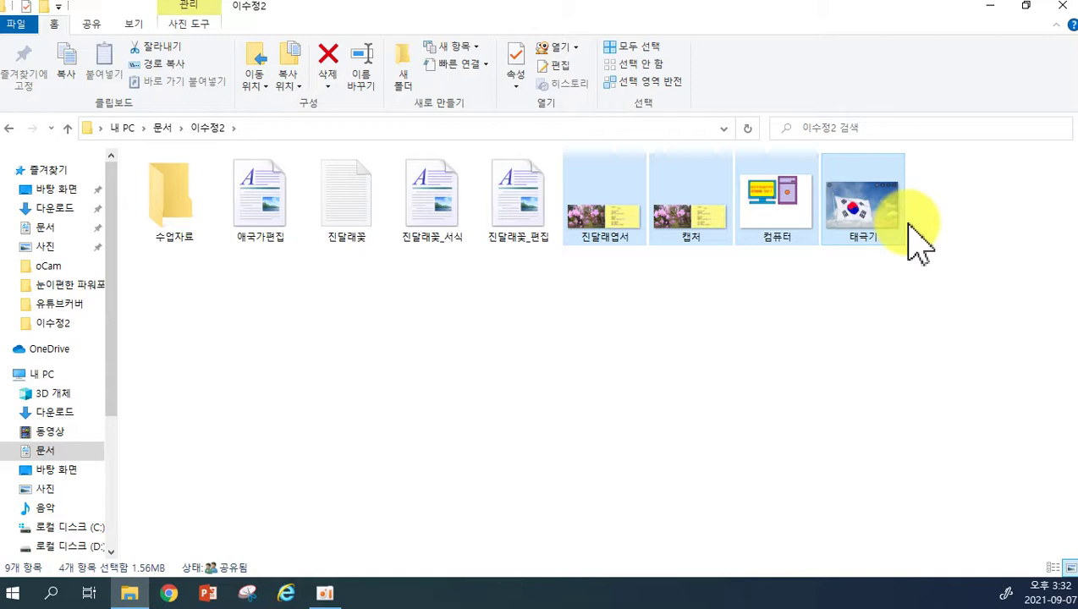
Copy the four selected image files into the 수업자료 folder and return to its parent folder.
key(ctrl+c)
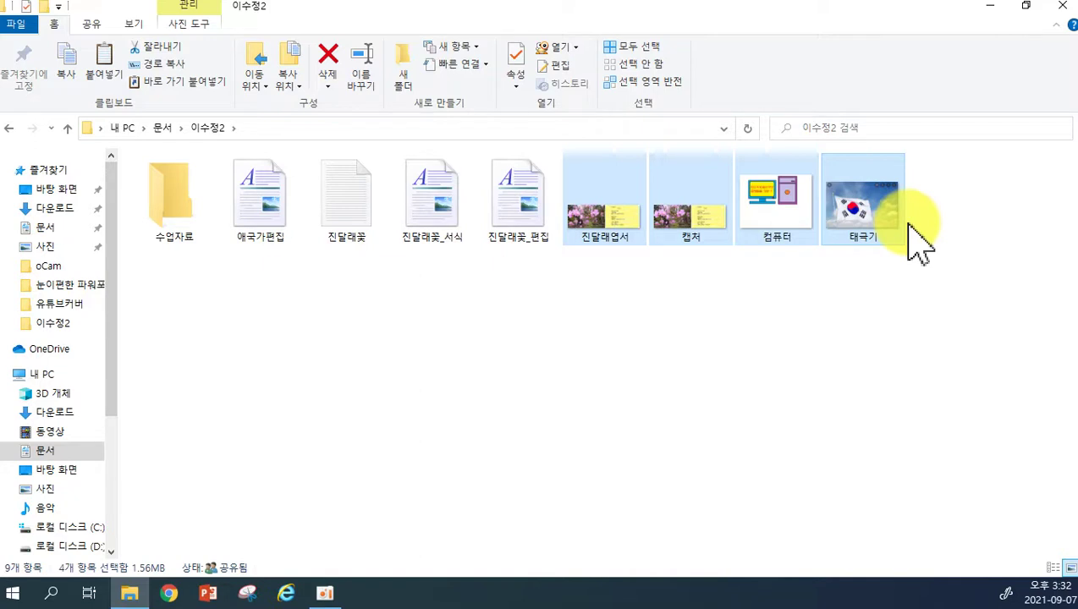
double_click(167, 204)
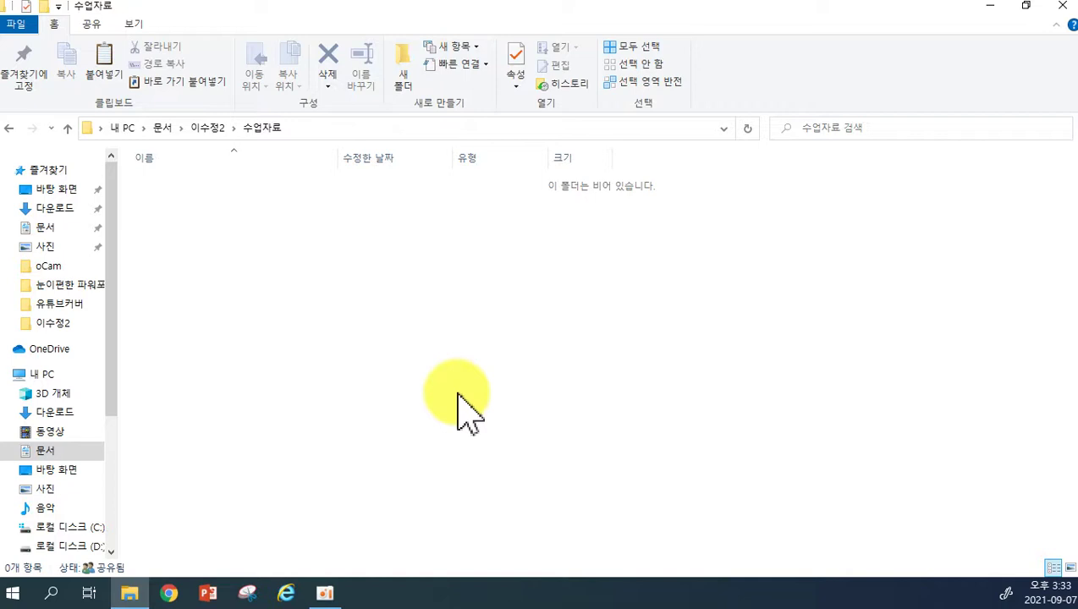
key(ctrl+v)
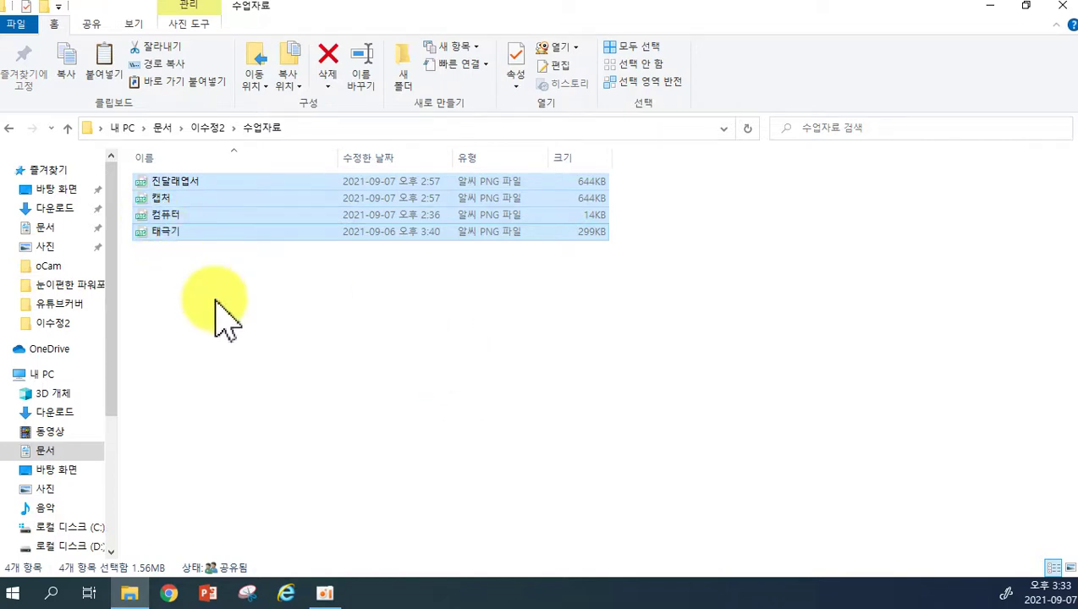
click(11, 128)
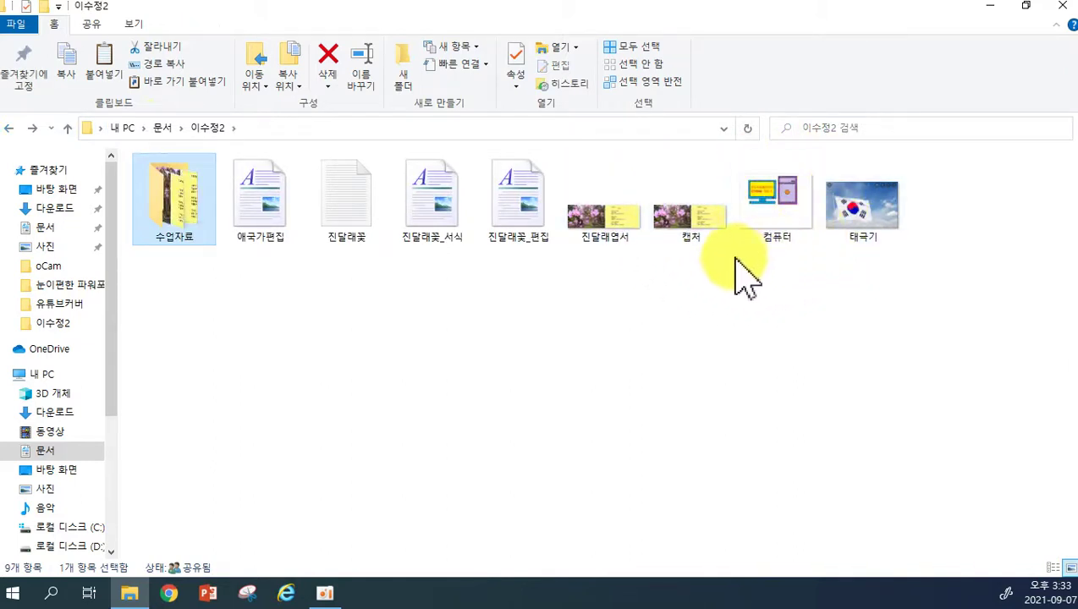
Check the files inside the 수업자료 folder, return to the parent folder and clear the selection.
double_click(176, 219)
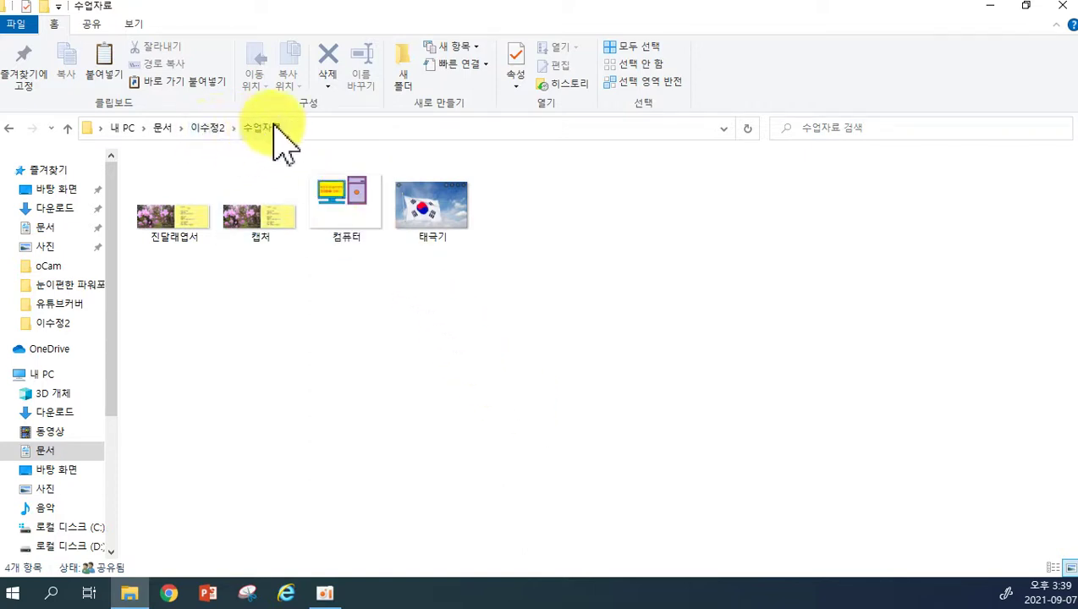
click(206, 129)
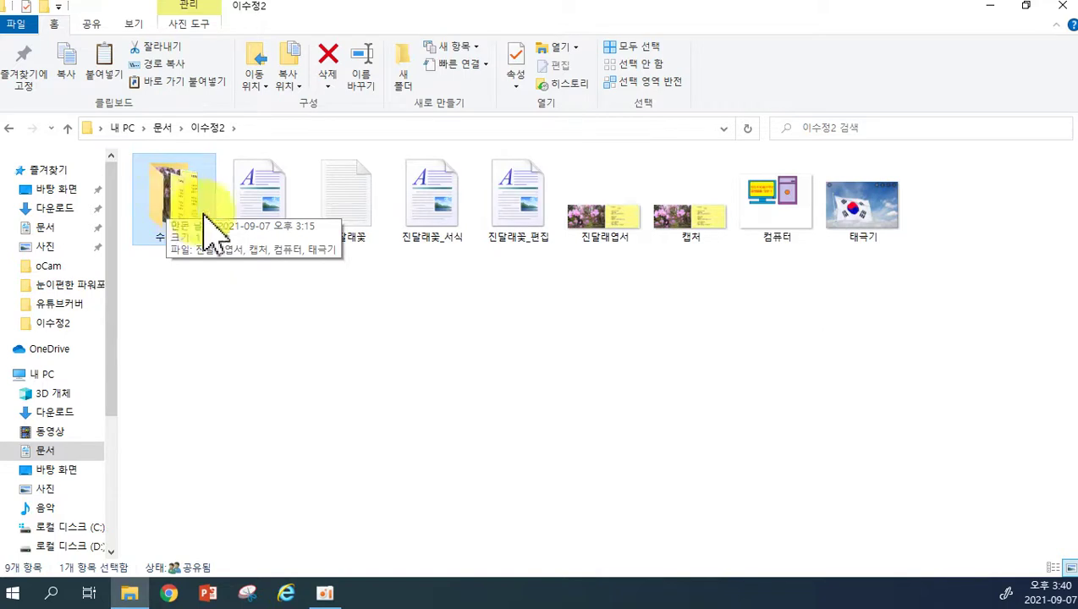
click(300, 397)
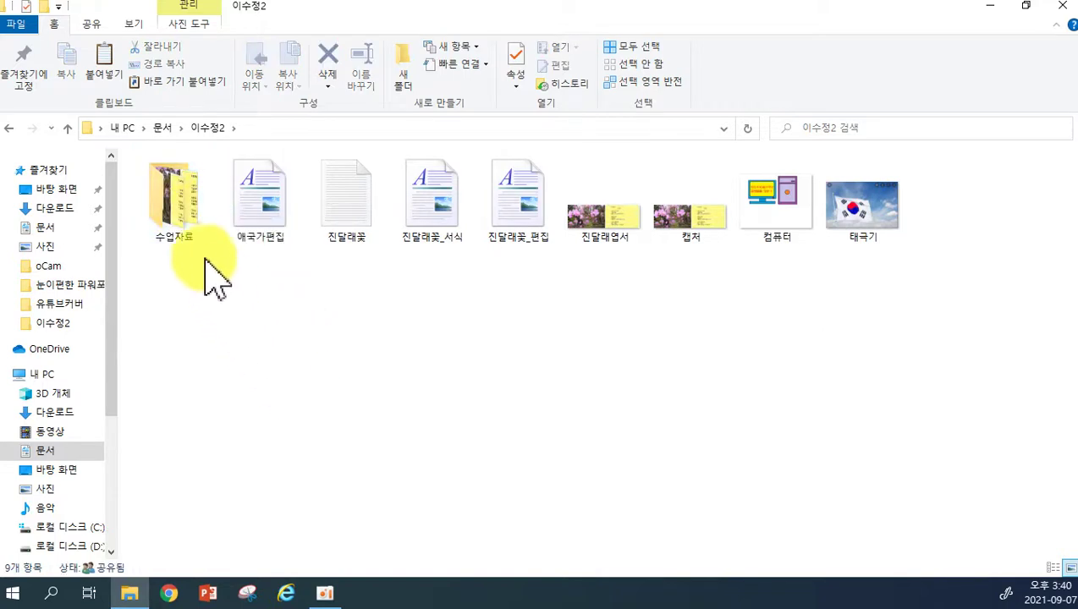
Cut the 수업자료 folder, close the folder window and paste the folder onto the desktop.
click(165, 190)
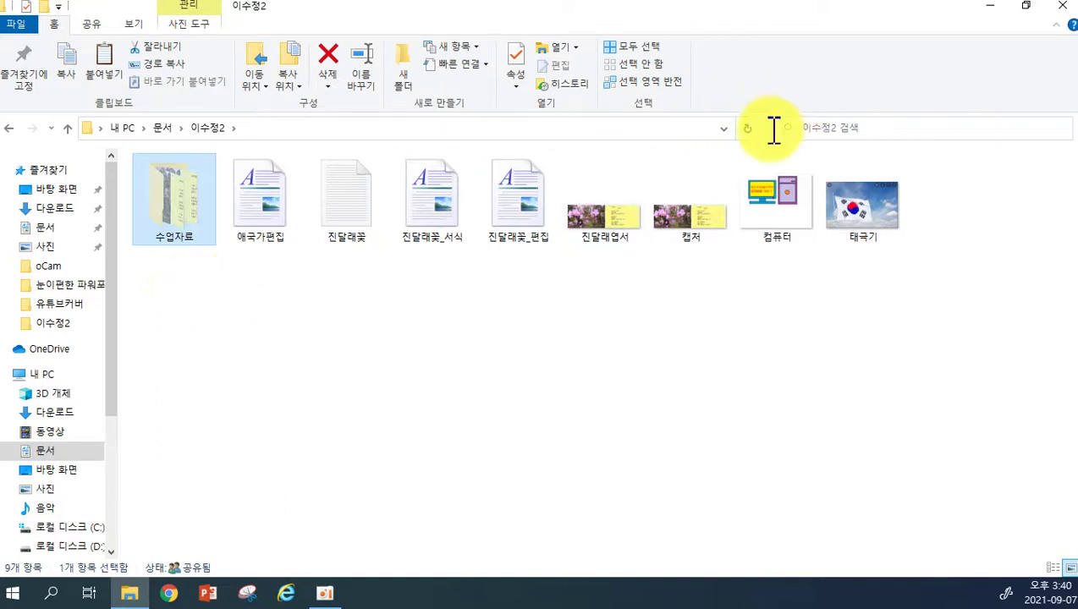
click(1062, 6)
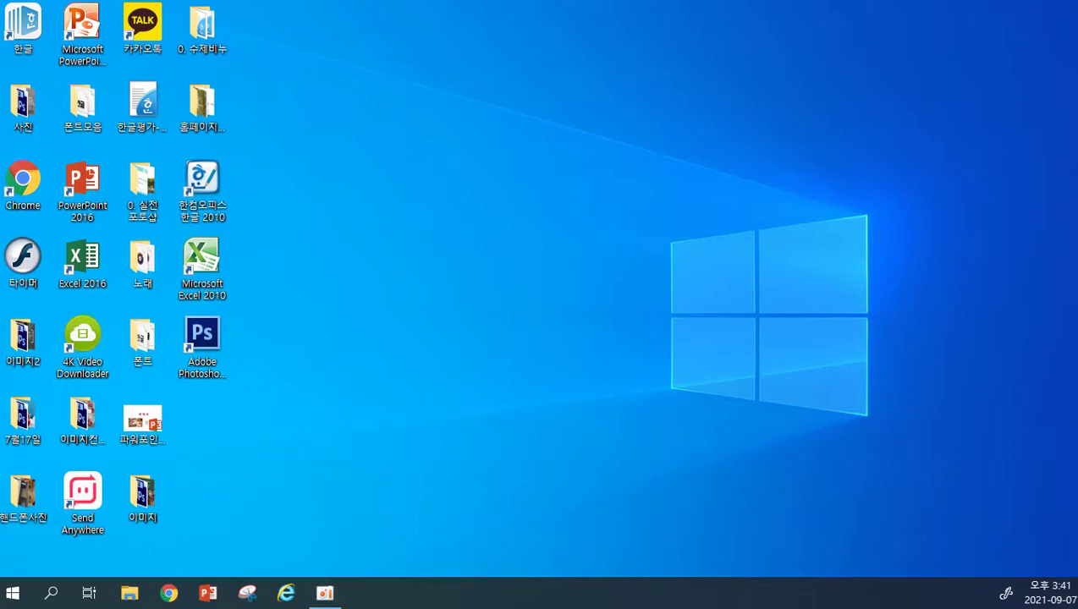
drag(303, 591, 203, 431)
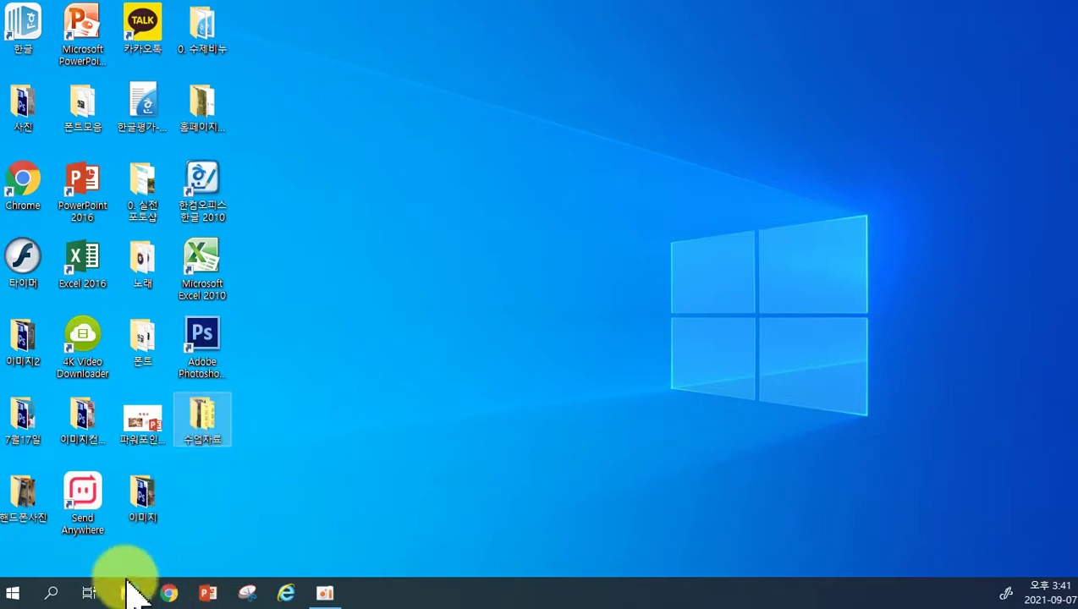
Open Documents and the subfolder from which 수업자료 was moved to check its contents.
click(9, 597)
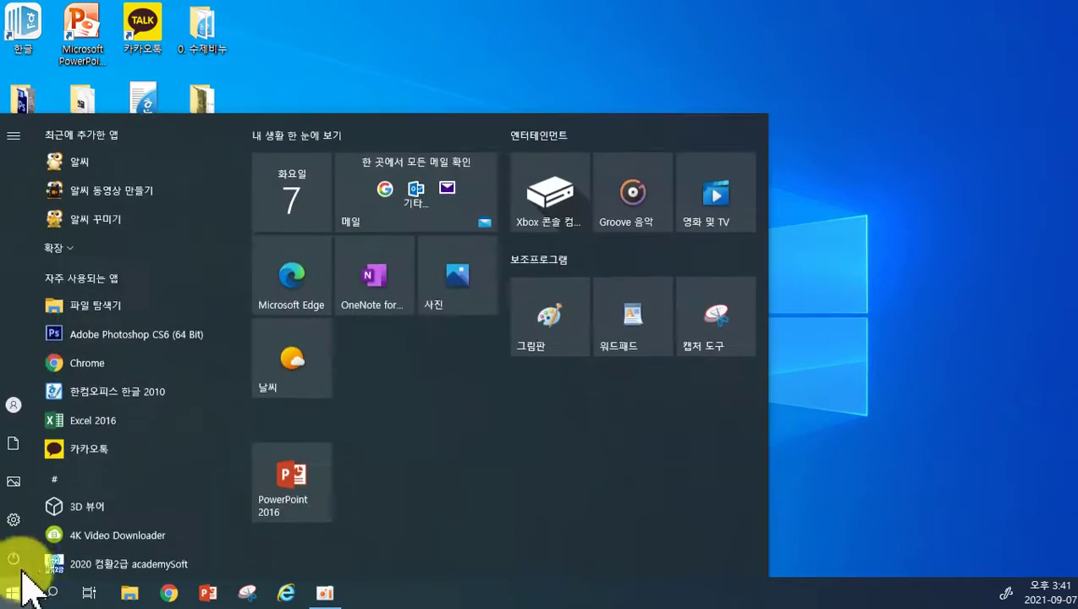
click(17, 448)
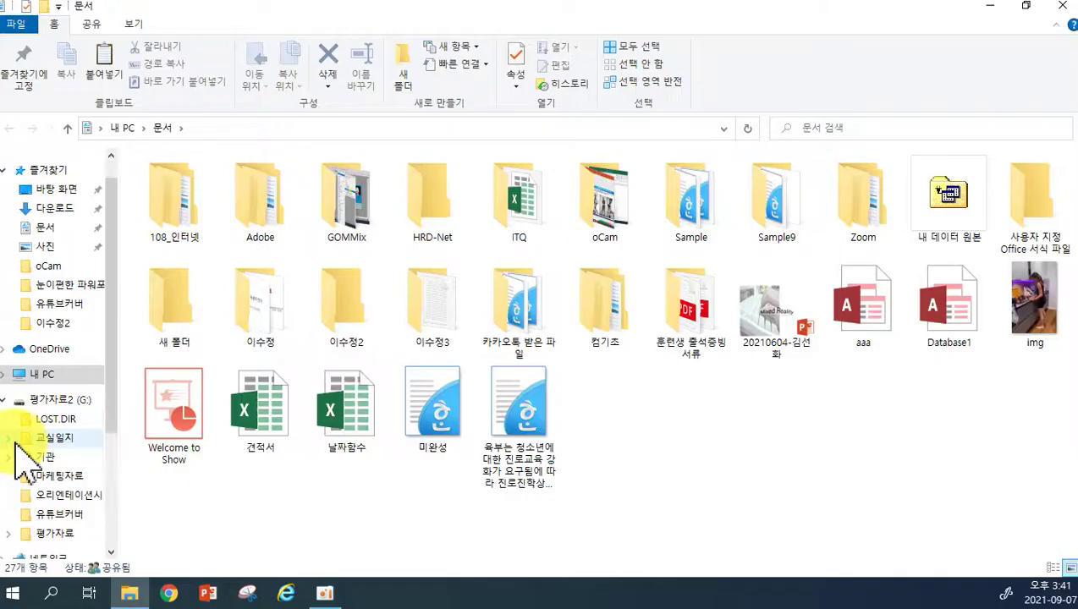
double_click(360, 333)
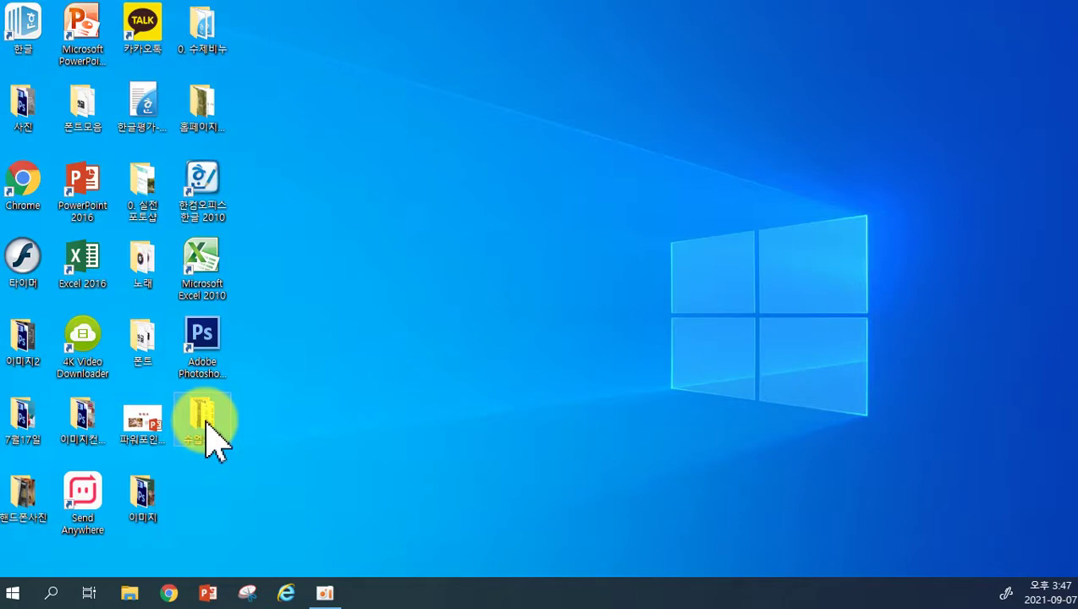
Delete the 수업자료 folder from the desktop and move the Recycle Bin icon to the empty upper-right area of the desktop.
key(Delete)
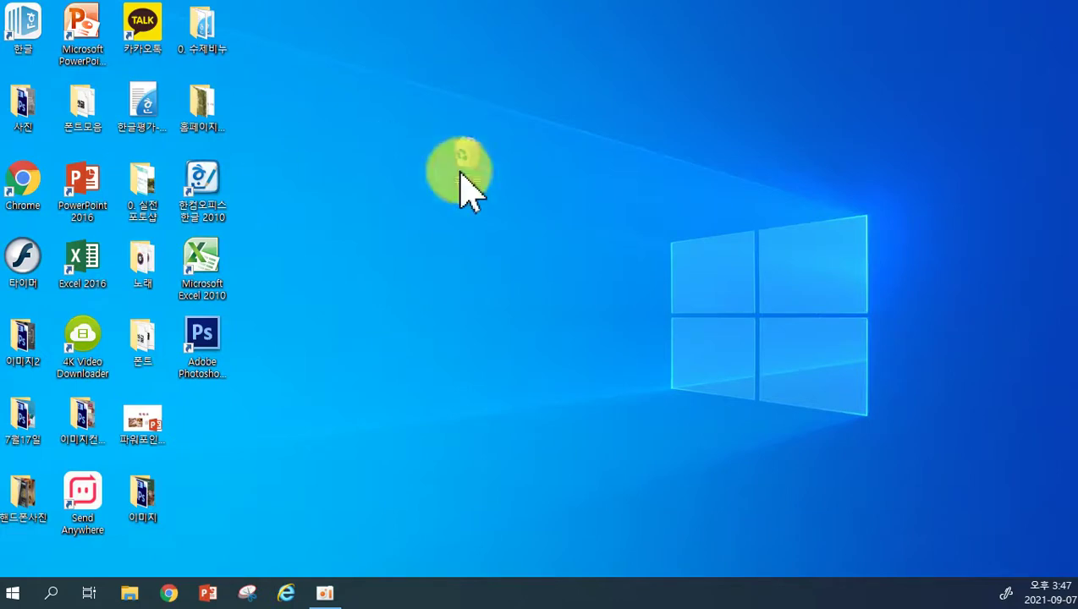
drag(871, 262, 870, 256)
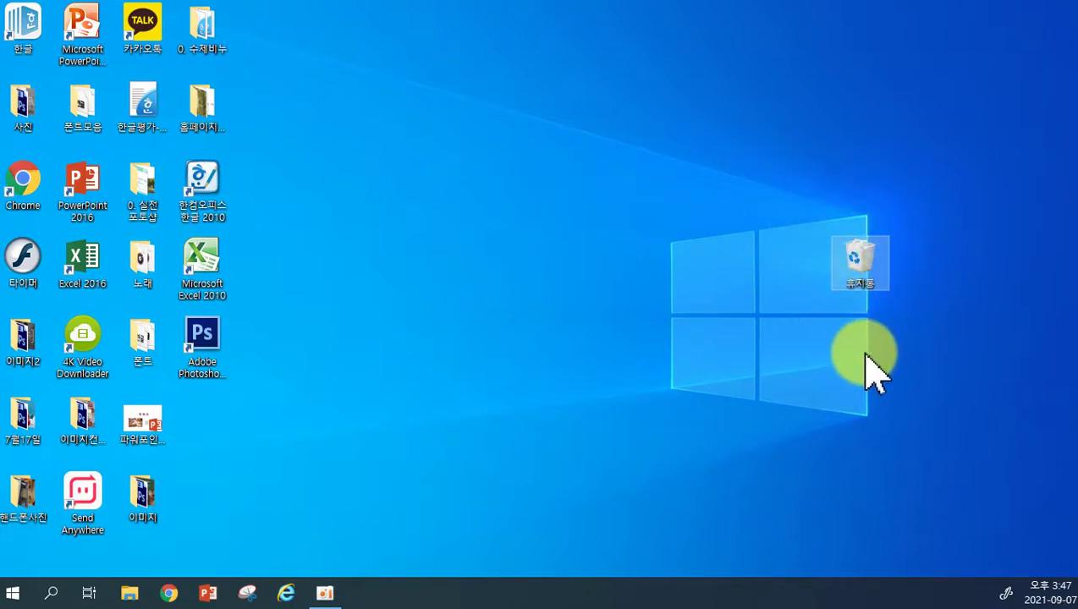
drag(866, 264, 864, 113)
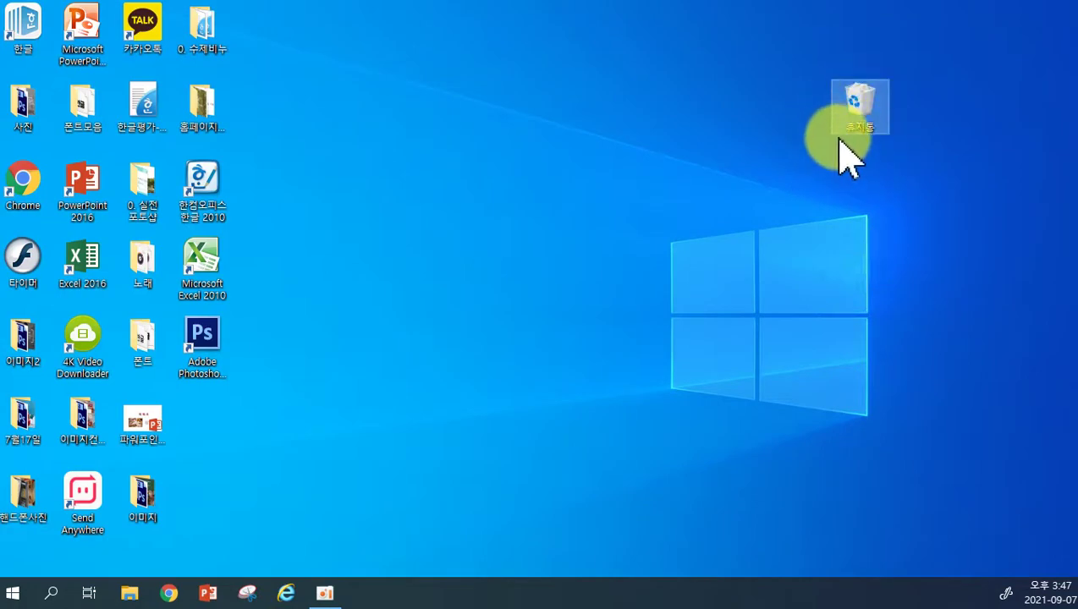
Restore the 수업자료 folder from the Recycle Bin to the desktop and close the bin's window.
double_click(856, 121)
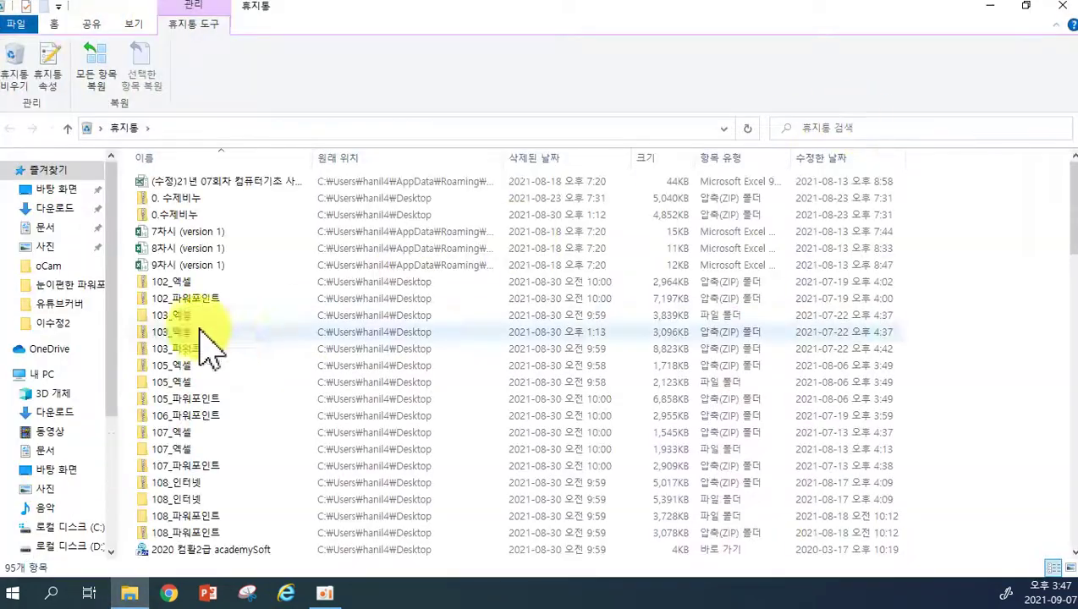
double_click(341, 8)
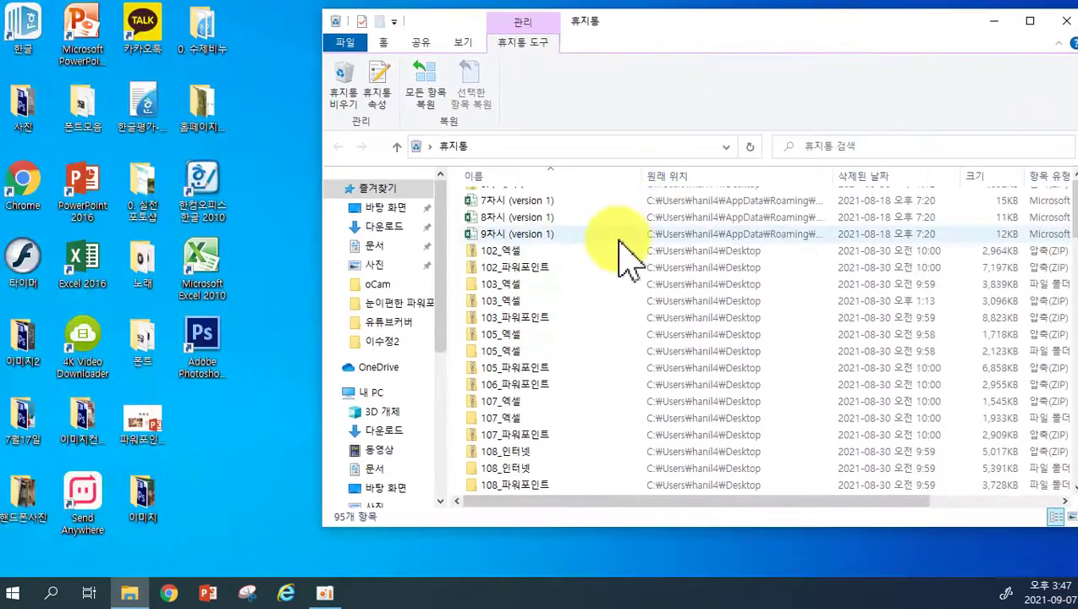
scroll(572, 440, down, 4)
scroll(572, 440, down, 15)
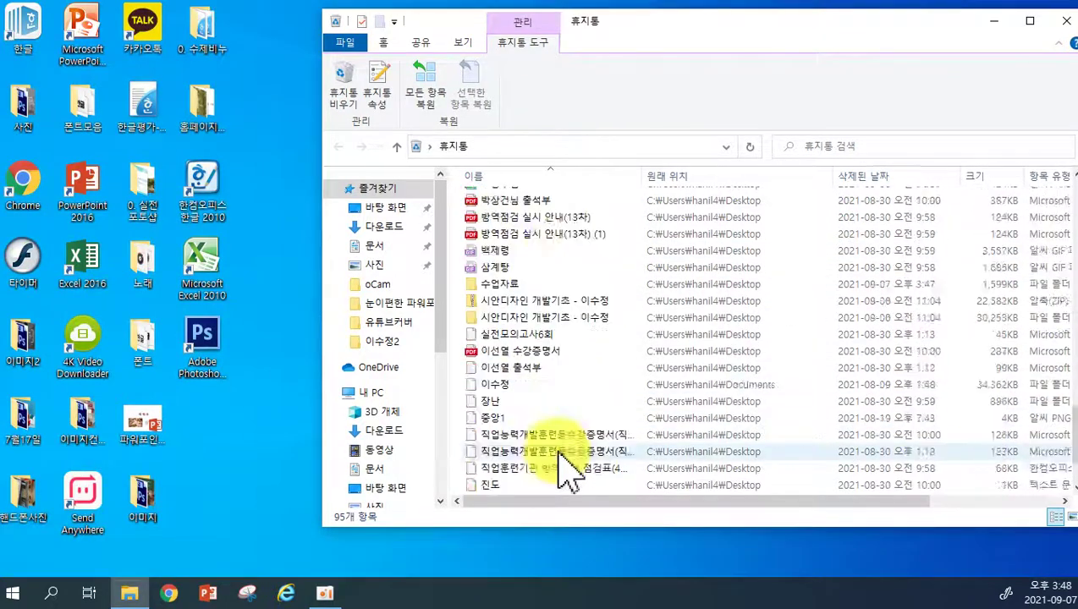
scroll(520, 271, up, 1)
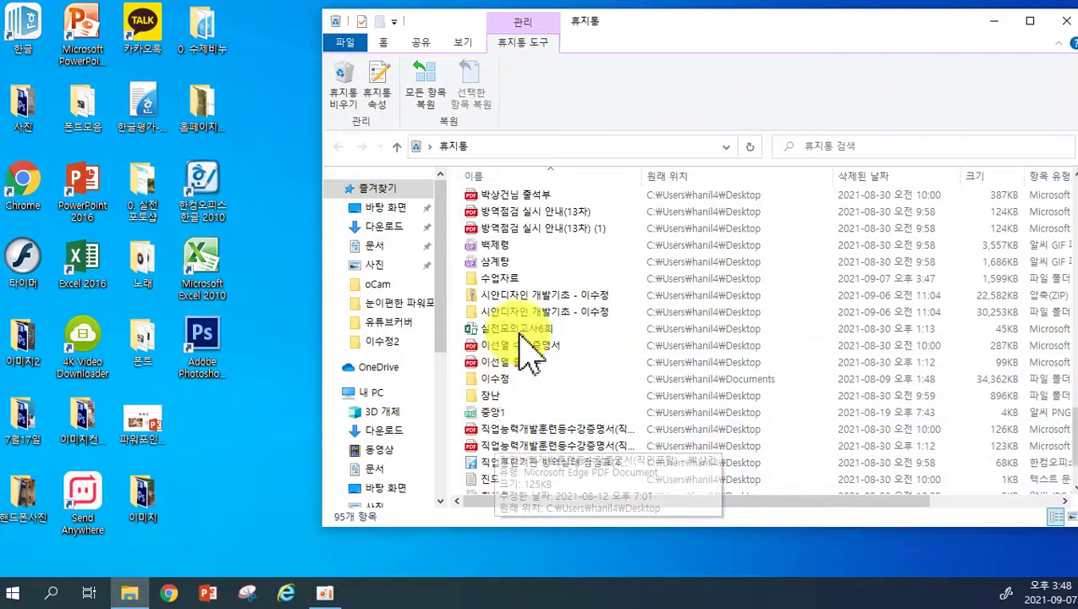
drag(495, 280, 220, 459)
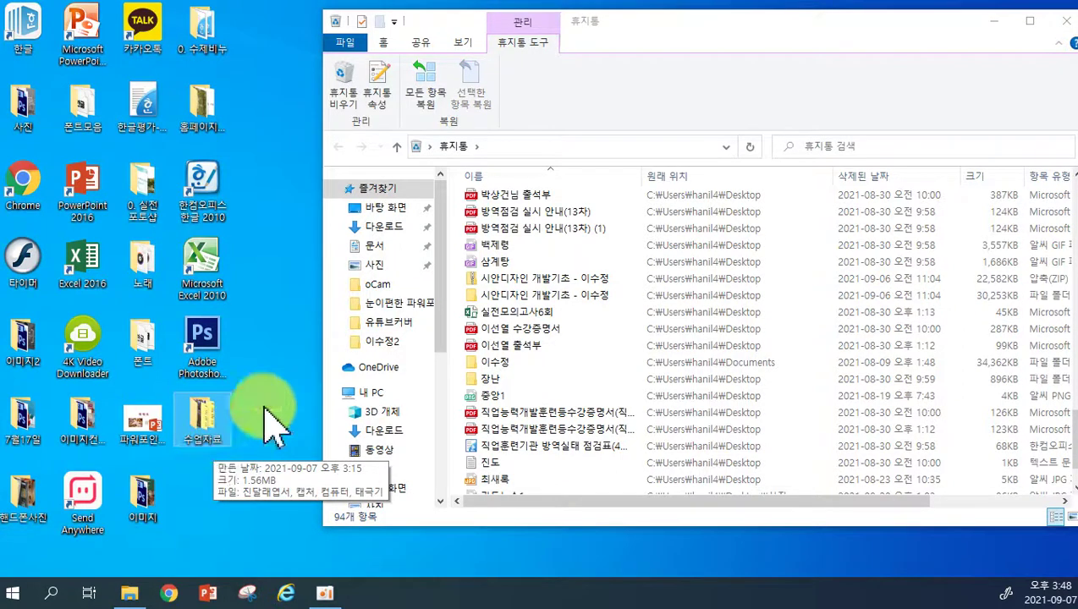
click(1066, 21)
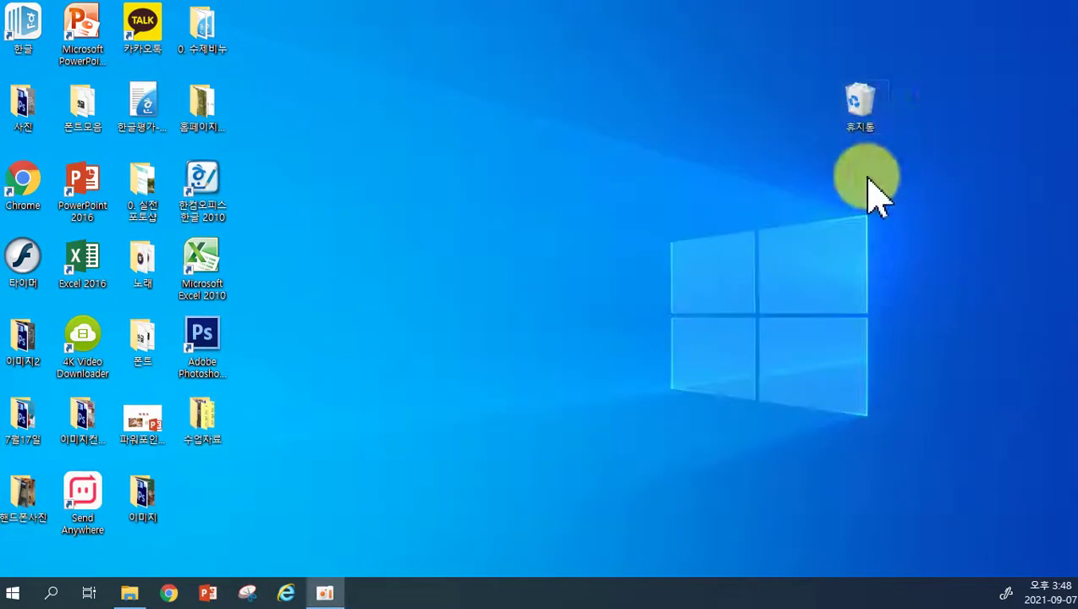
Discard the desktop's 수업자료 folder by moving it onto the Recycle Bin, and place the bin icon in the desktop's upper-right corner.
click(876, 127)
drag(205, 416, 859, 118)
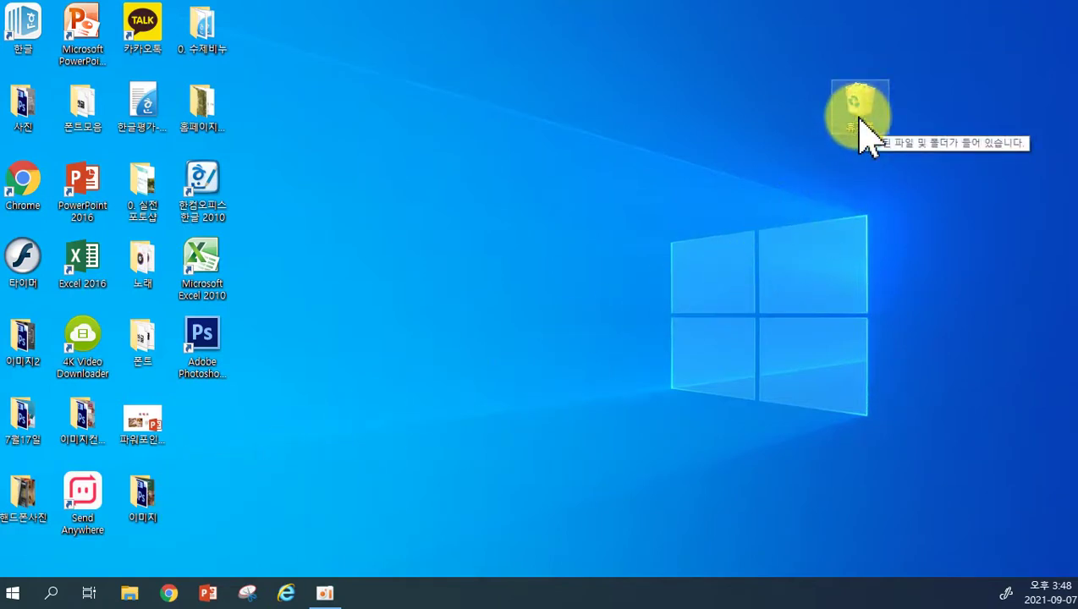
drag(862, 115, 1012, 44)
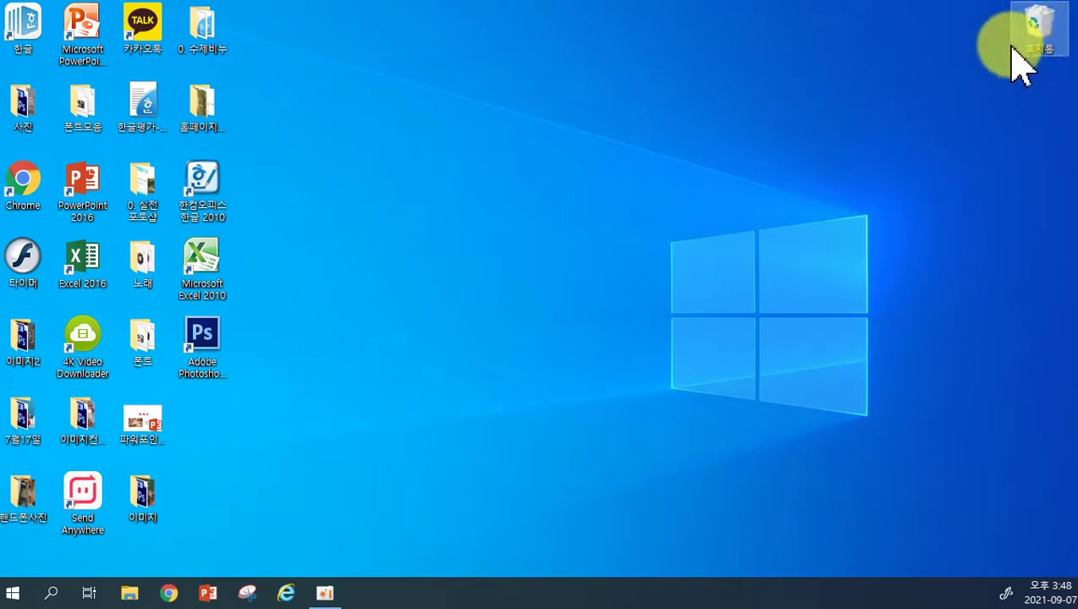